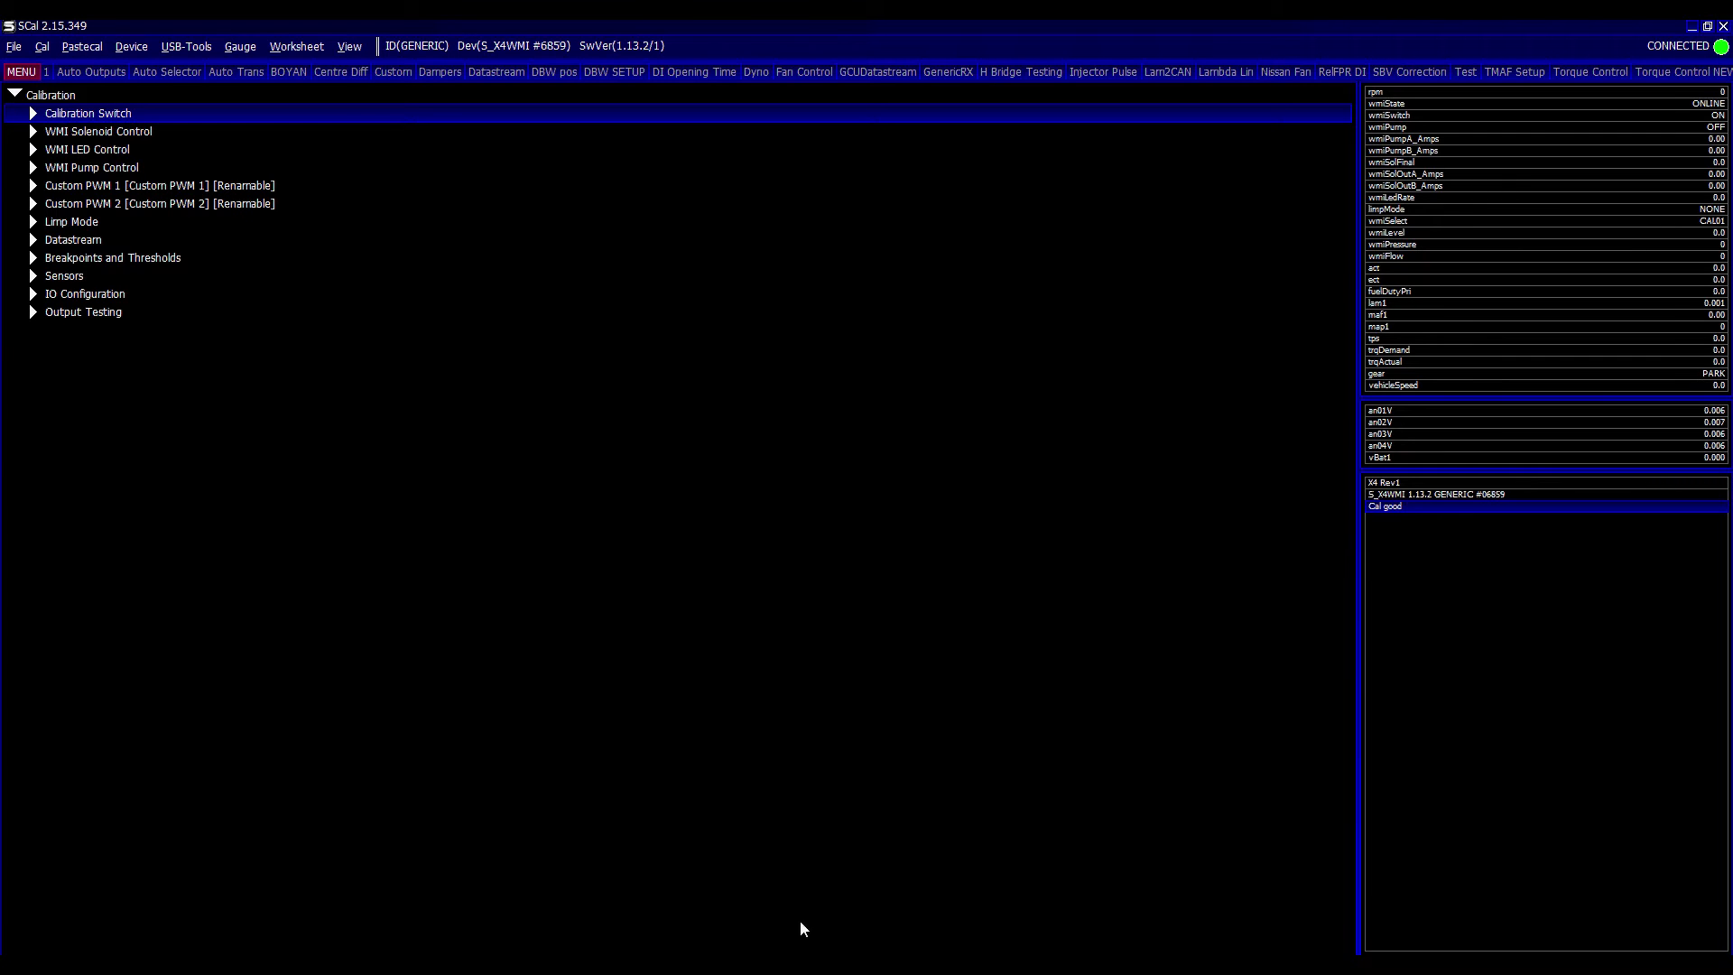
- From the forum board index, open the Software forum's LATEST CONFIGURATION(Mapping) SOFTWARE topic and review its changes list
left_click(641, 964)
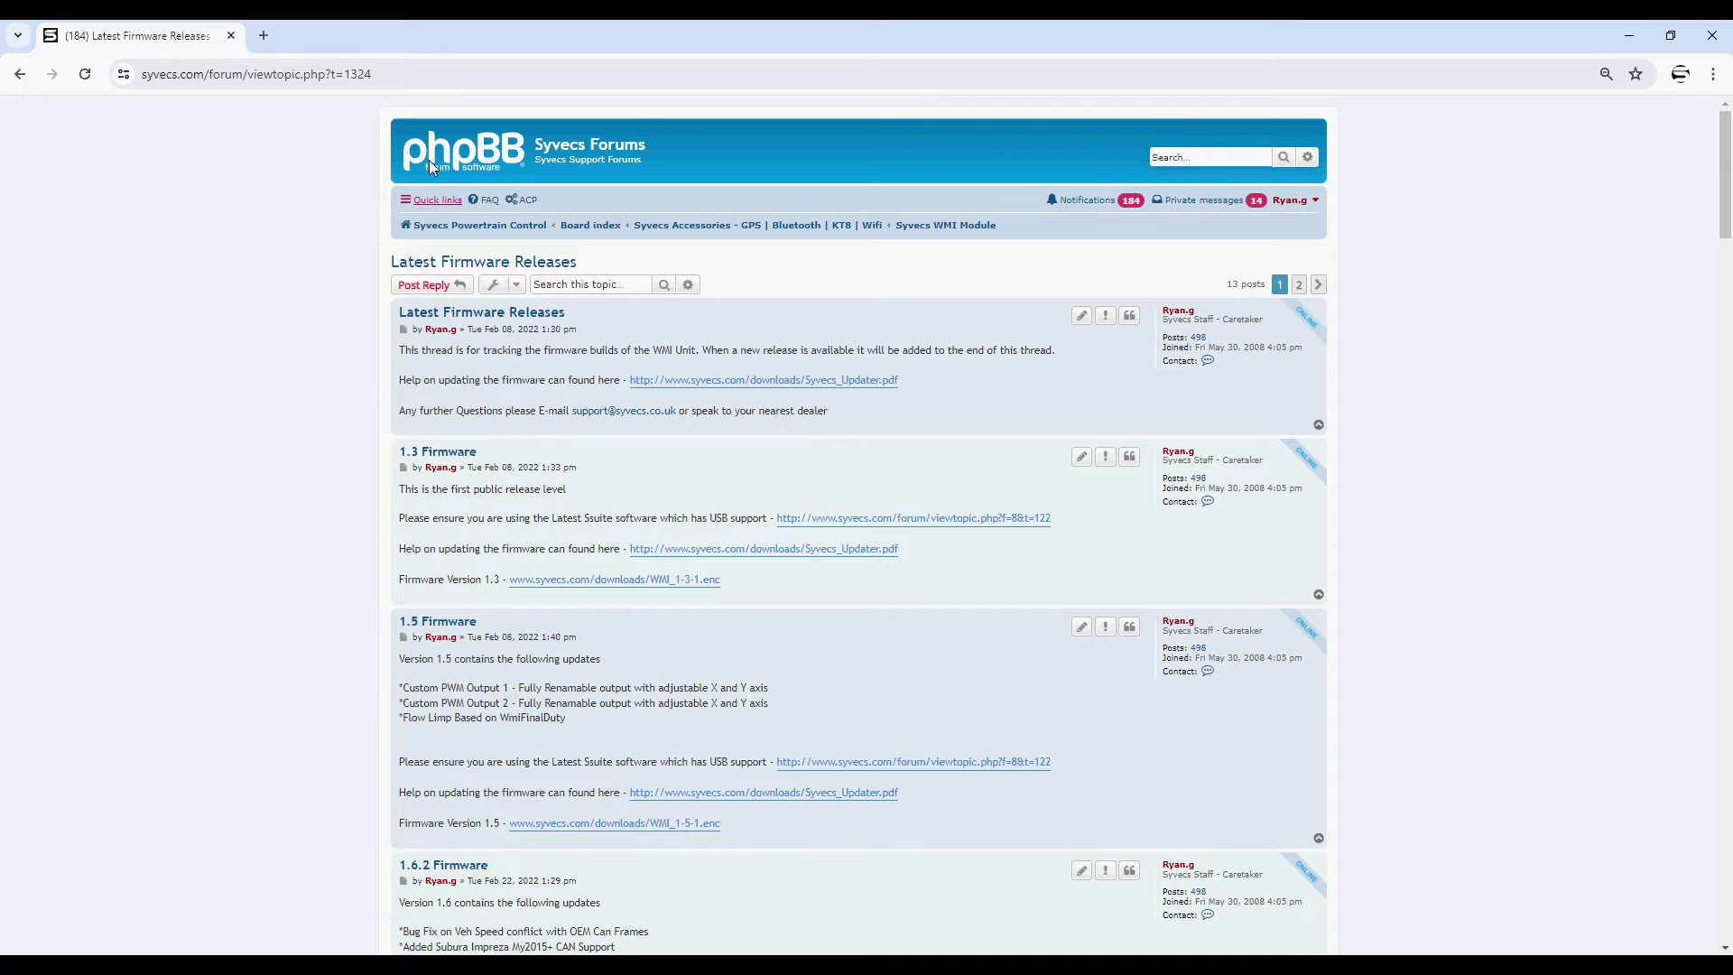
left_click(588, 229)
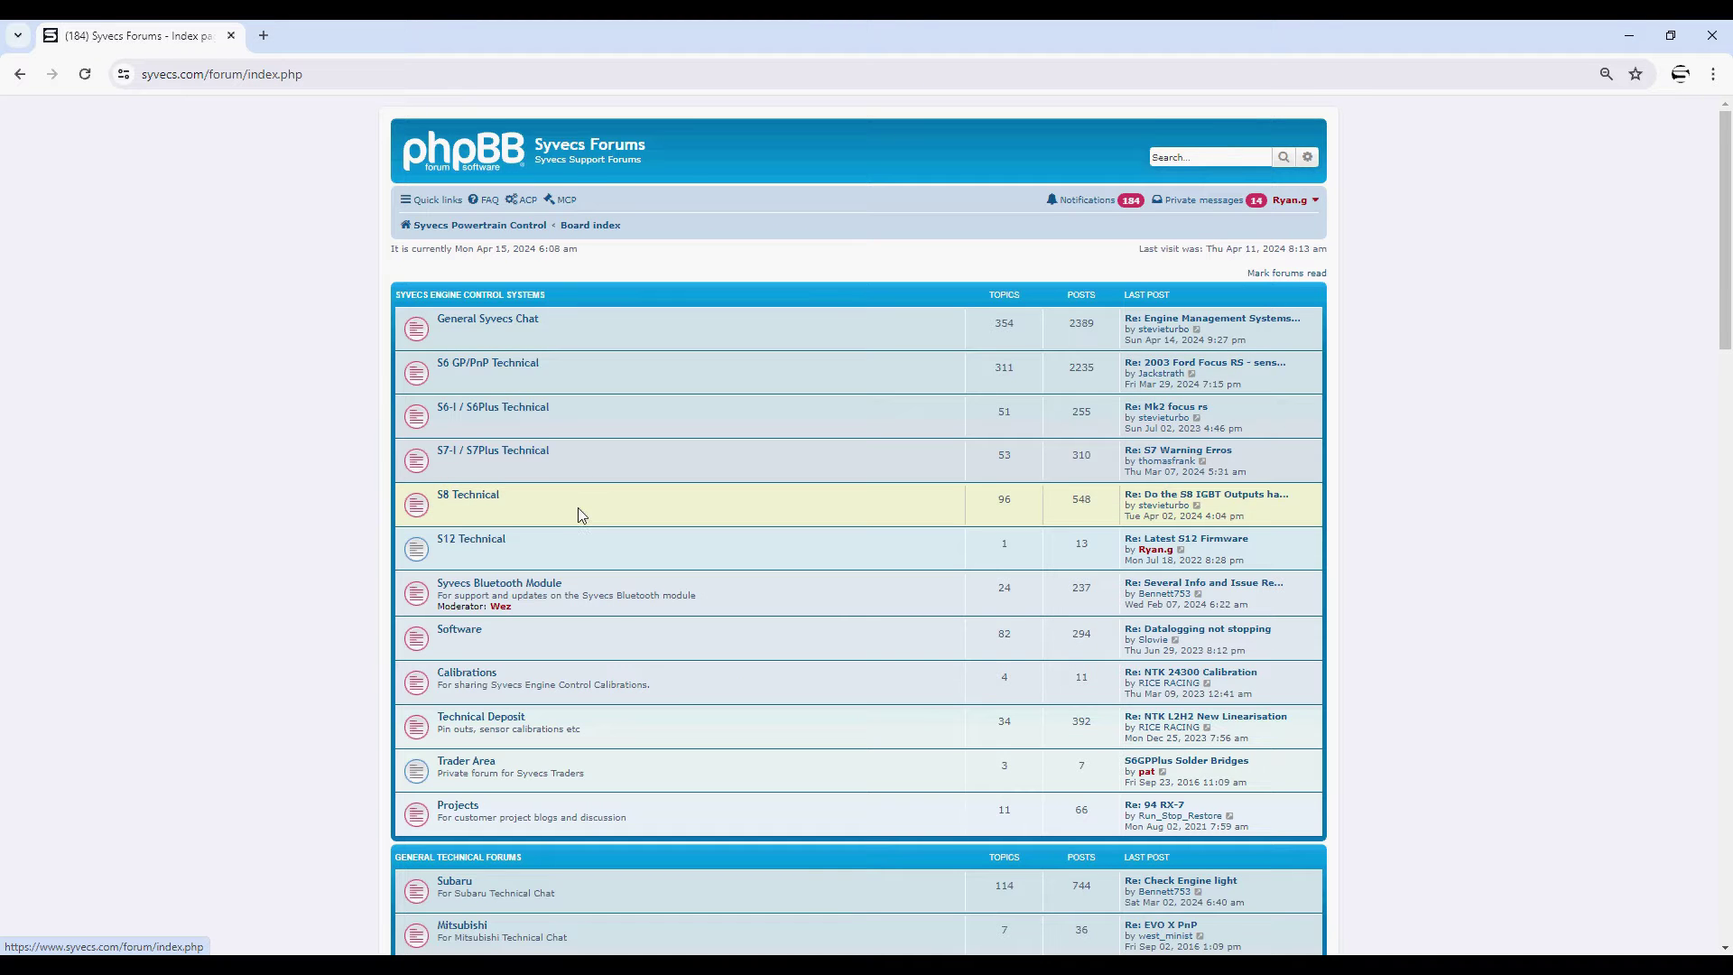
scroll(578, 505, "down", 3)
left_click(476, 361)
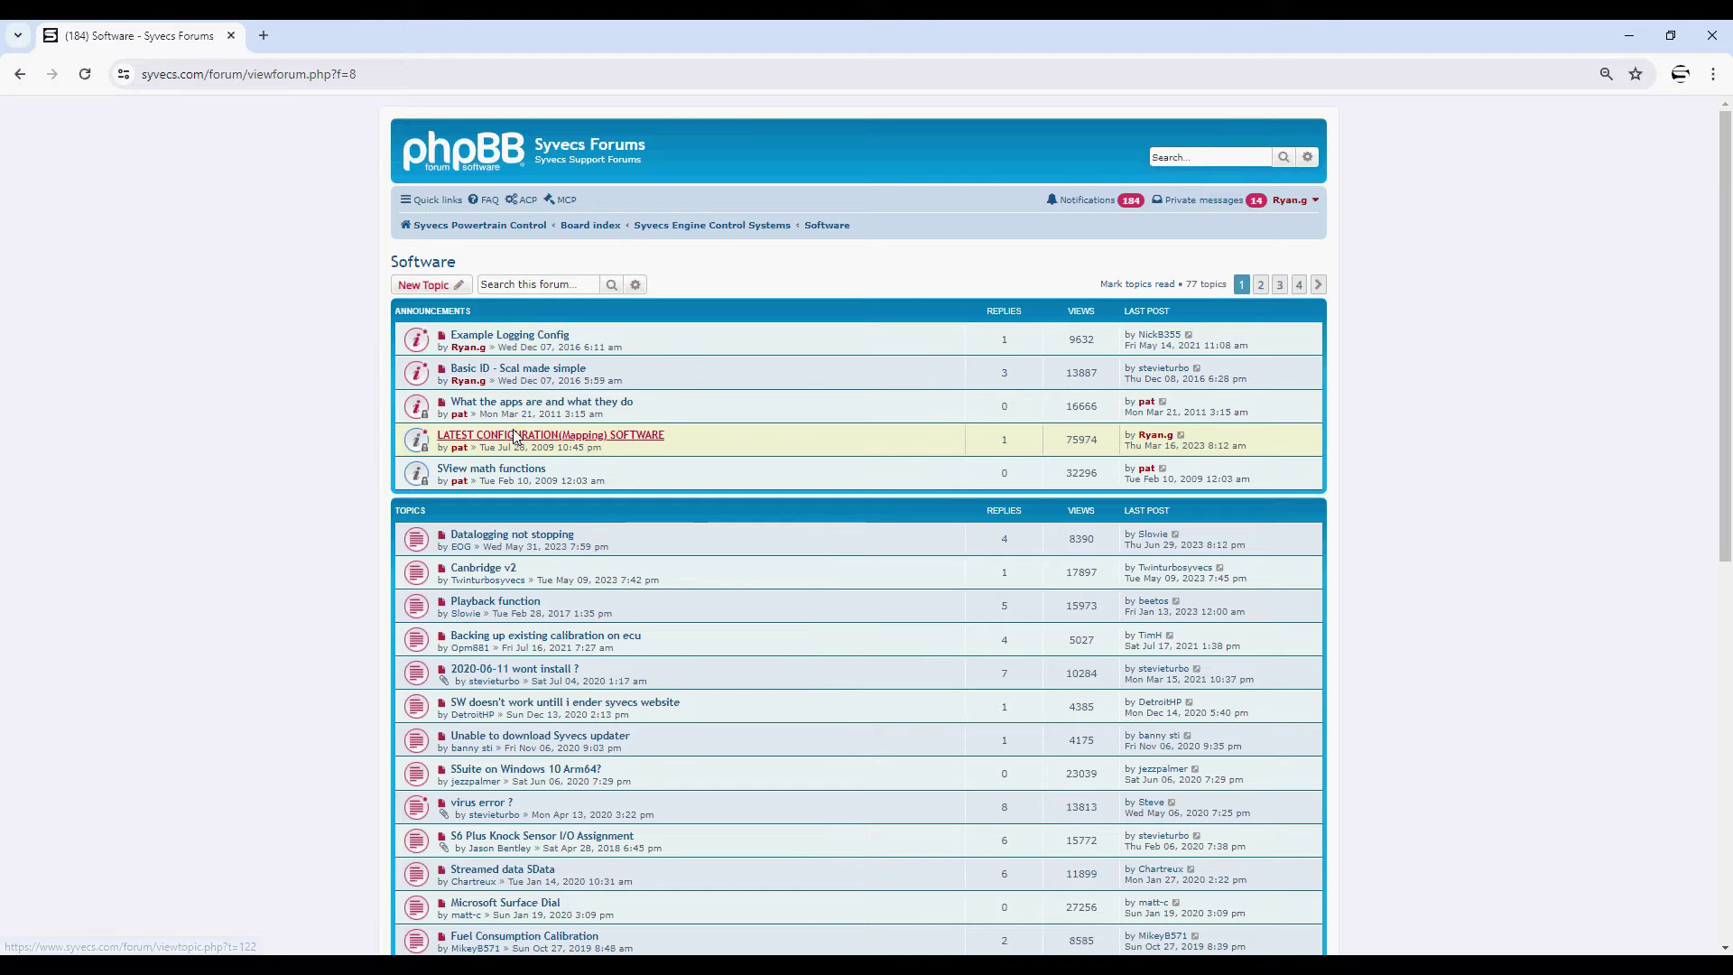
left_click(526, 437)
scroll(785, 559, "down", 15)
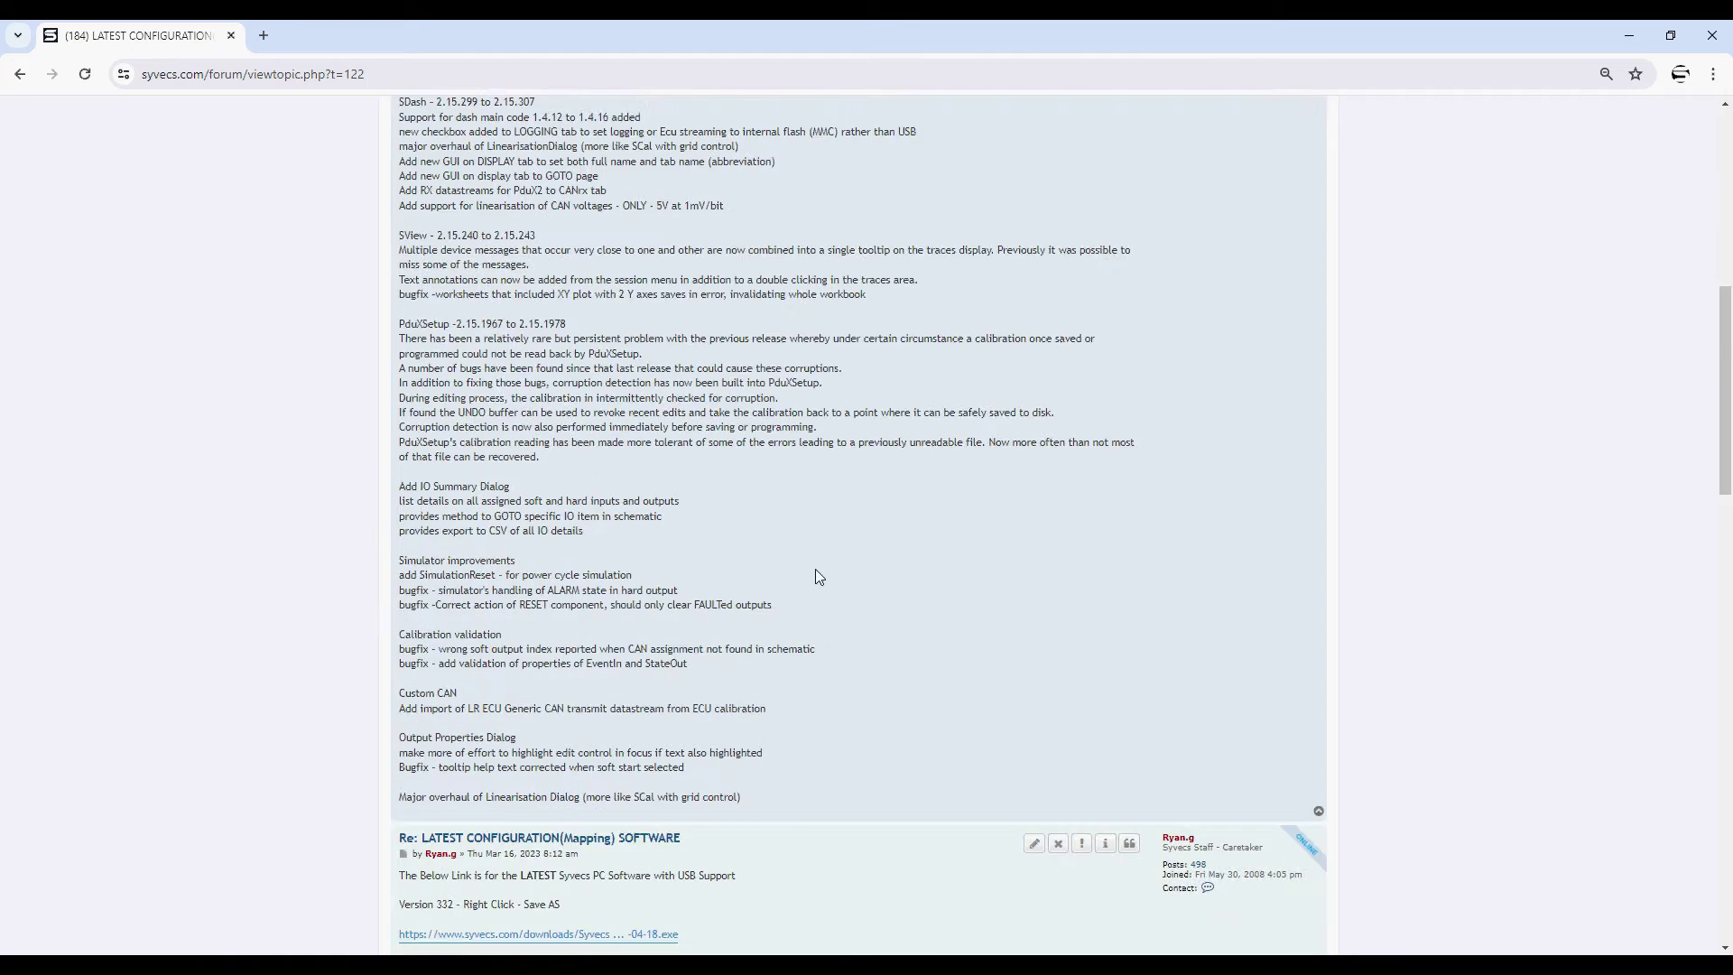
scroll(775, 556, "down", 2)
scroll(722, 514, "up", 8)
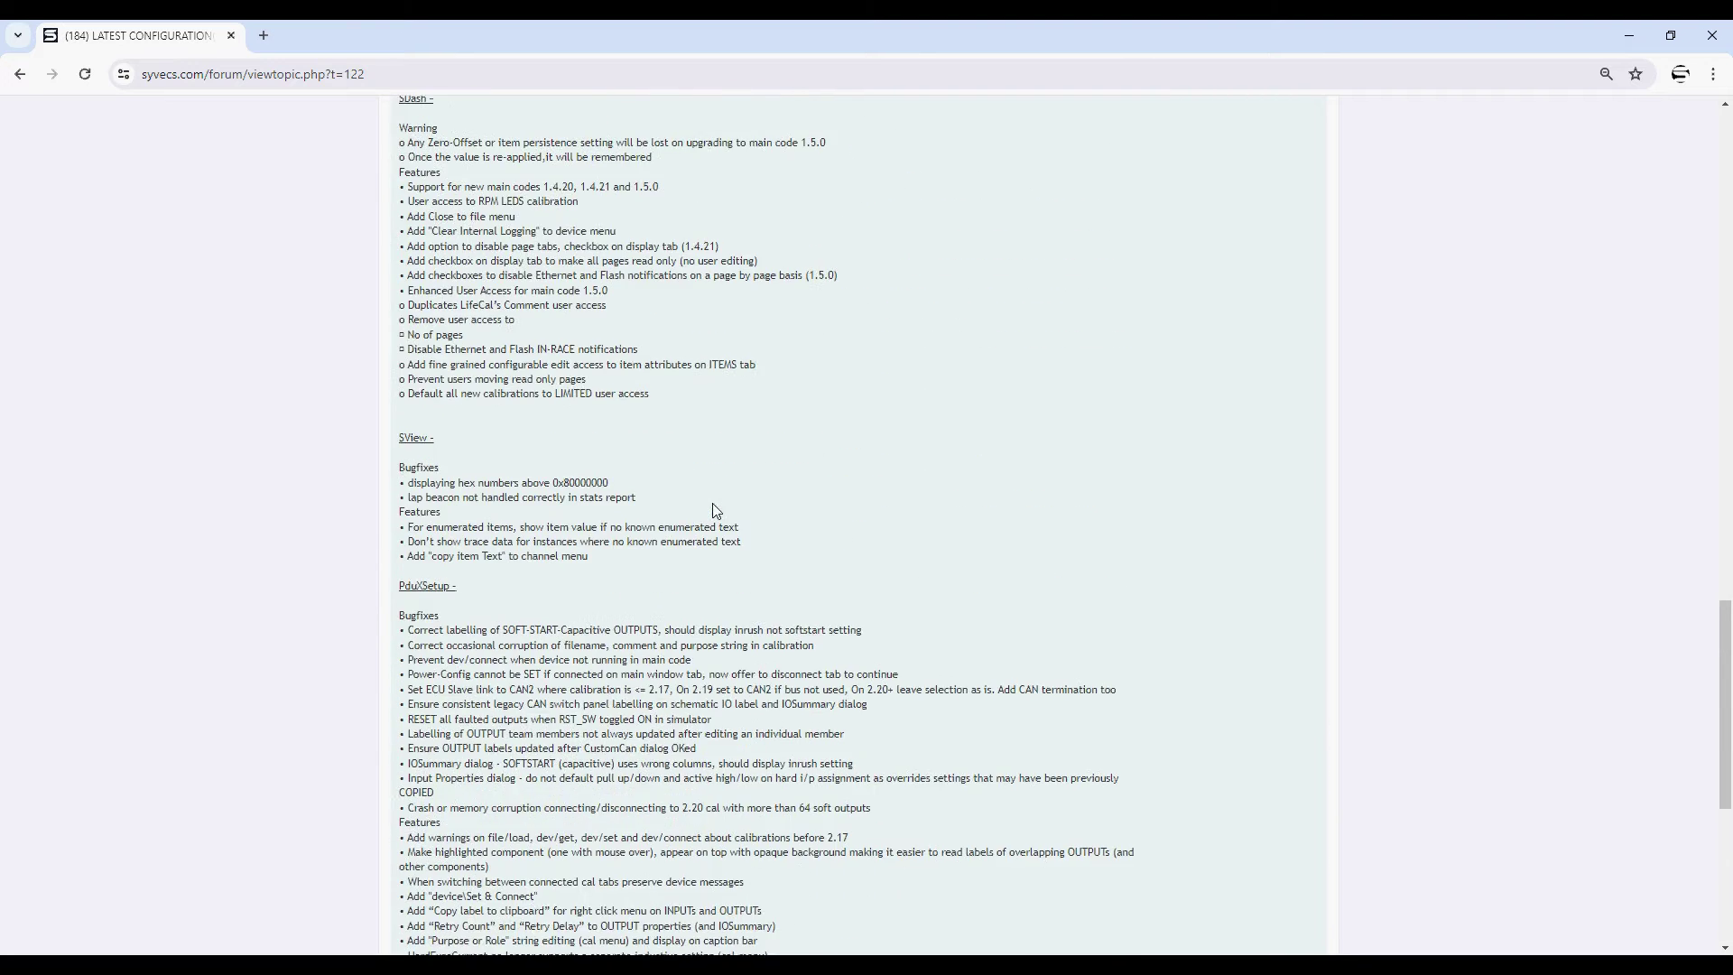
scroll(716, 510, "up", 2)
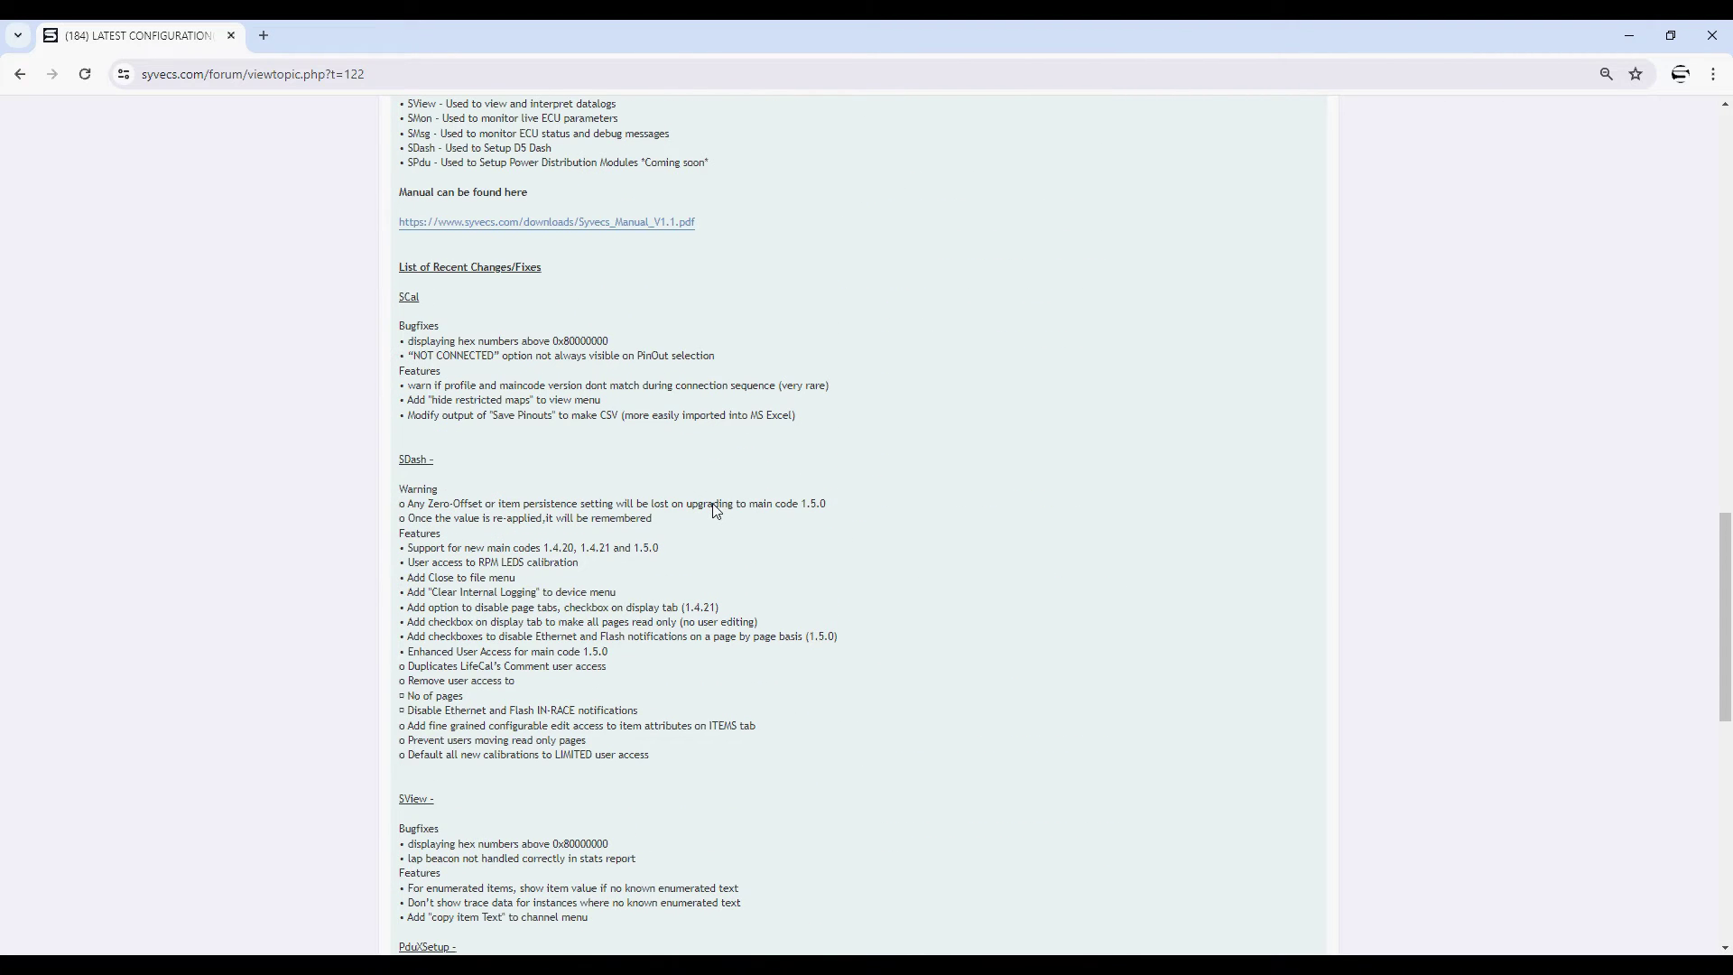
- Return to SCal, review the USB-Tools logging options, then select the WMI LED Control group
left_click(1630, 36)
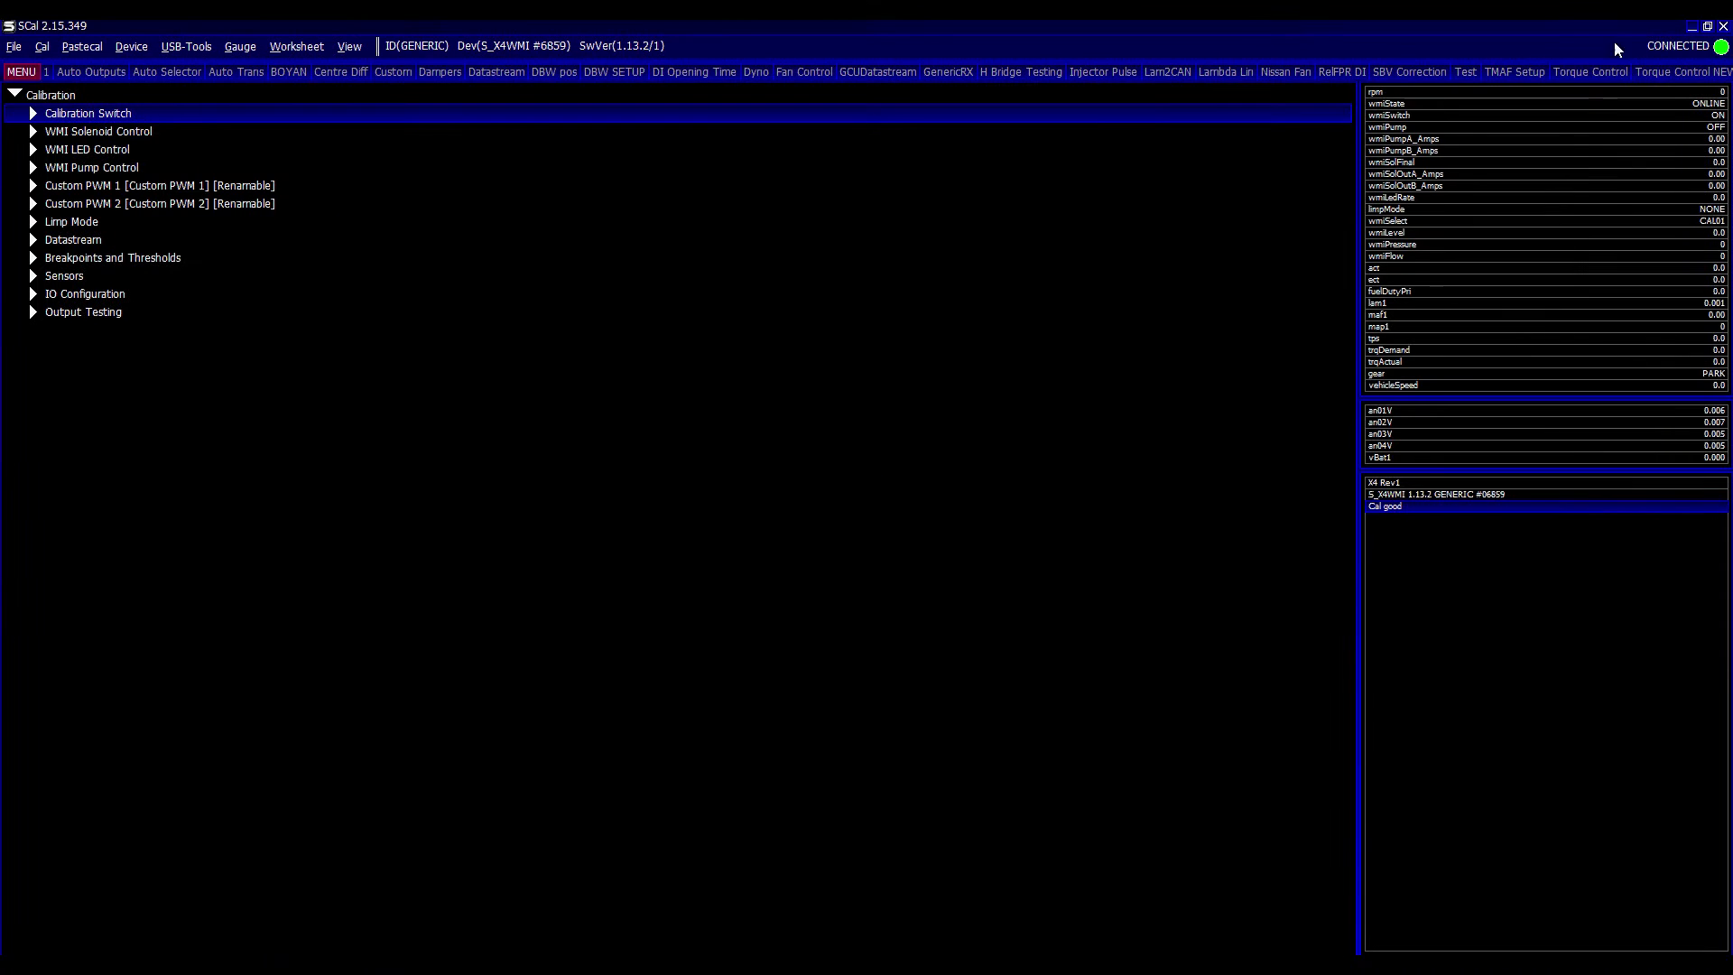
left_click(204, 47)
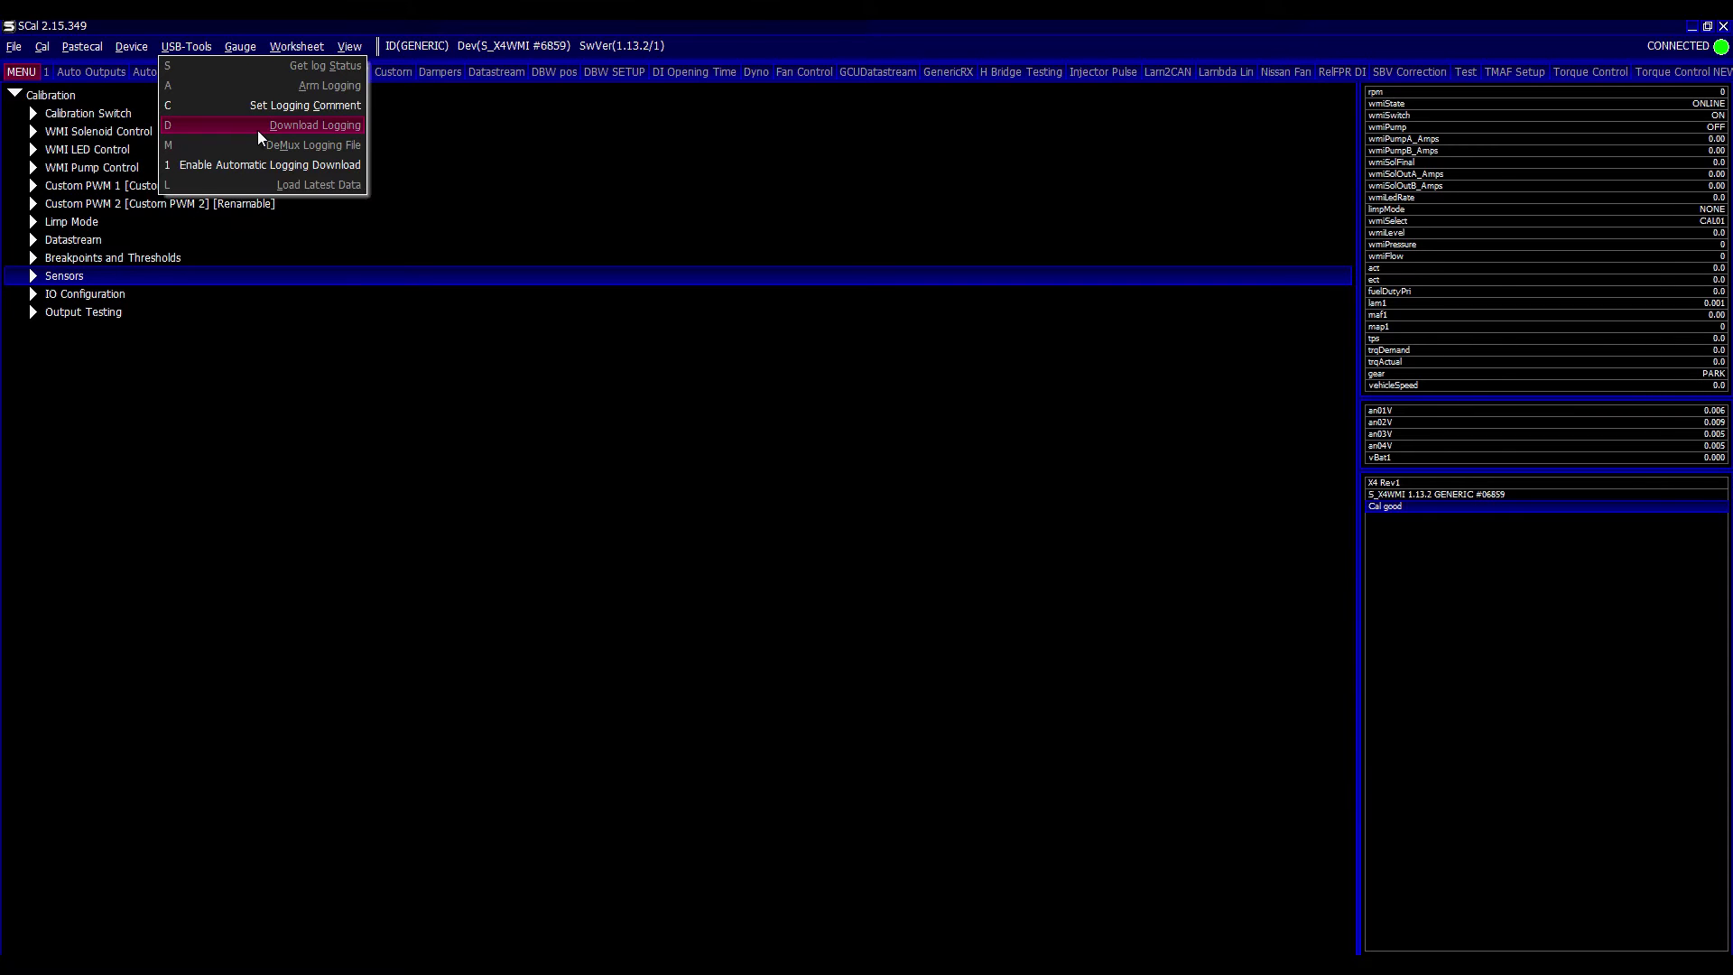
left_click(118, 155)
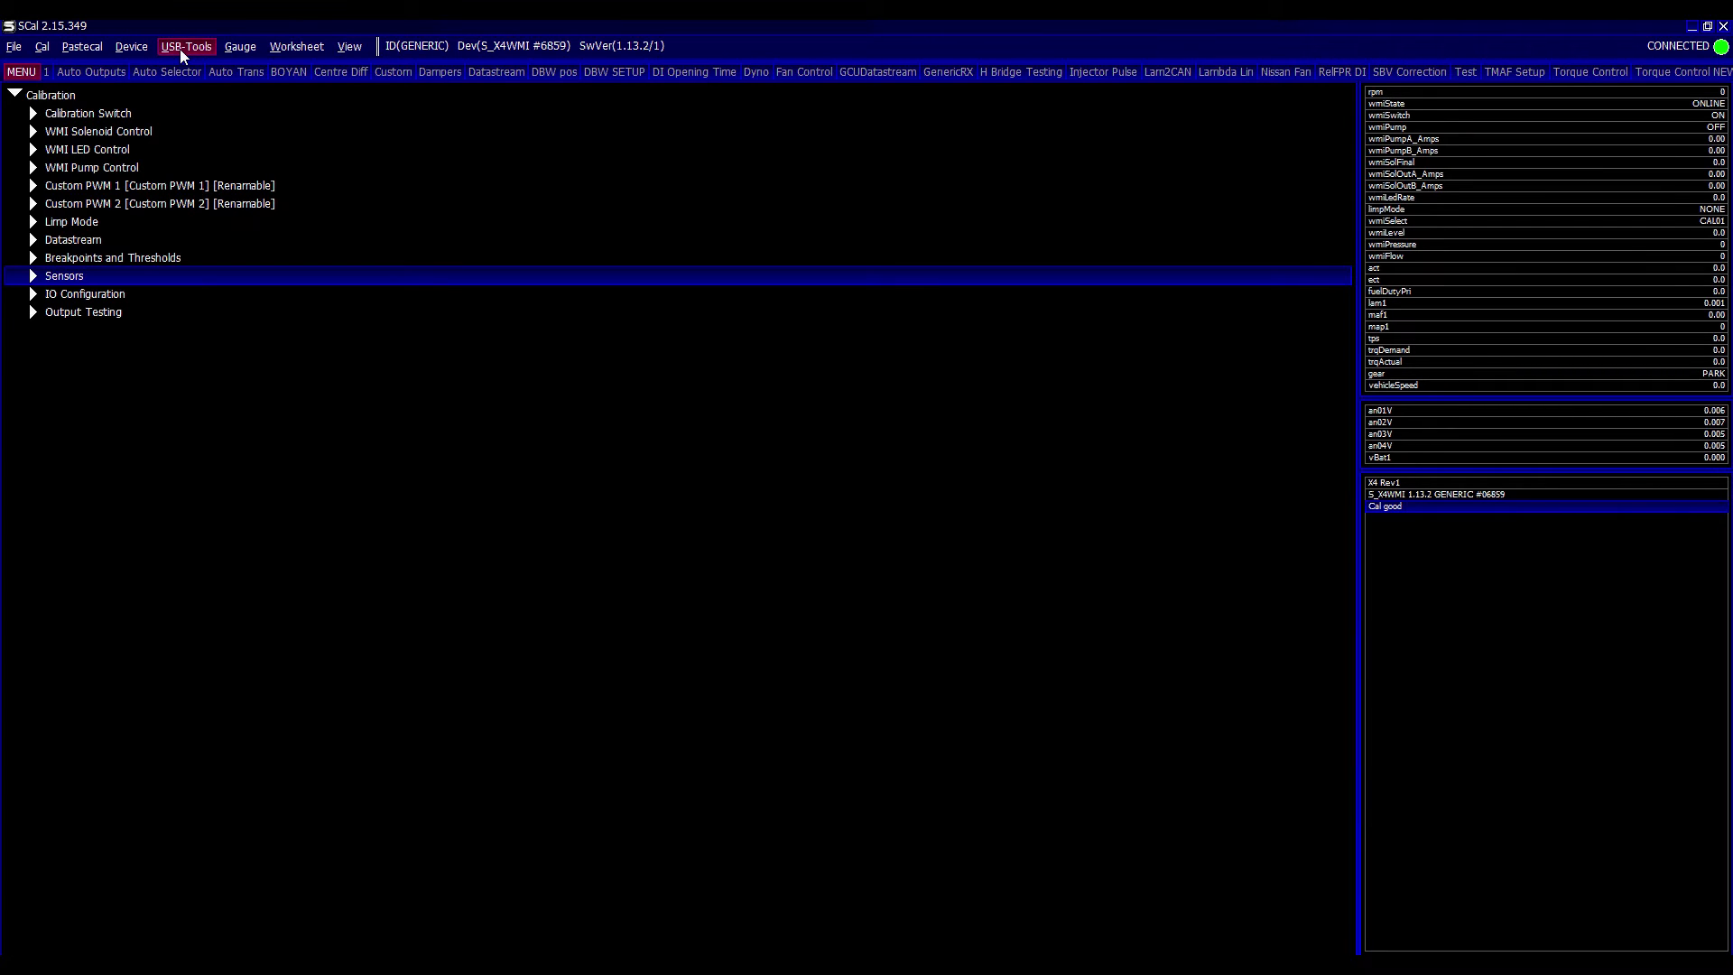
left_click(213, 148)
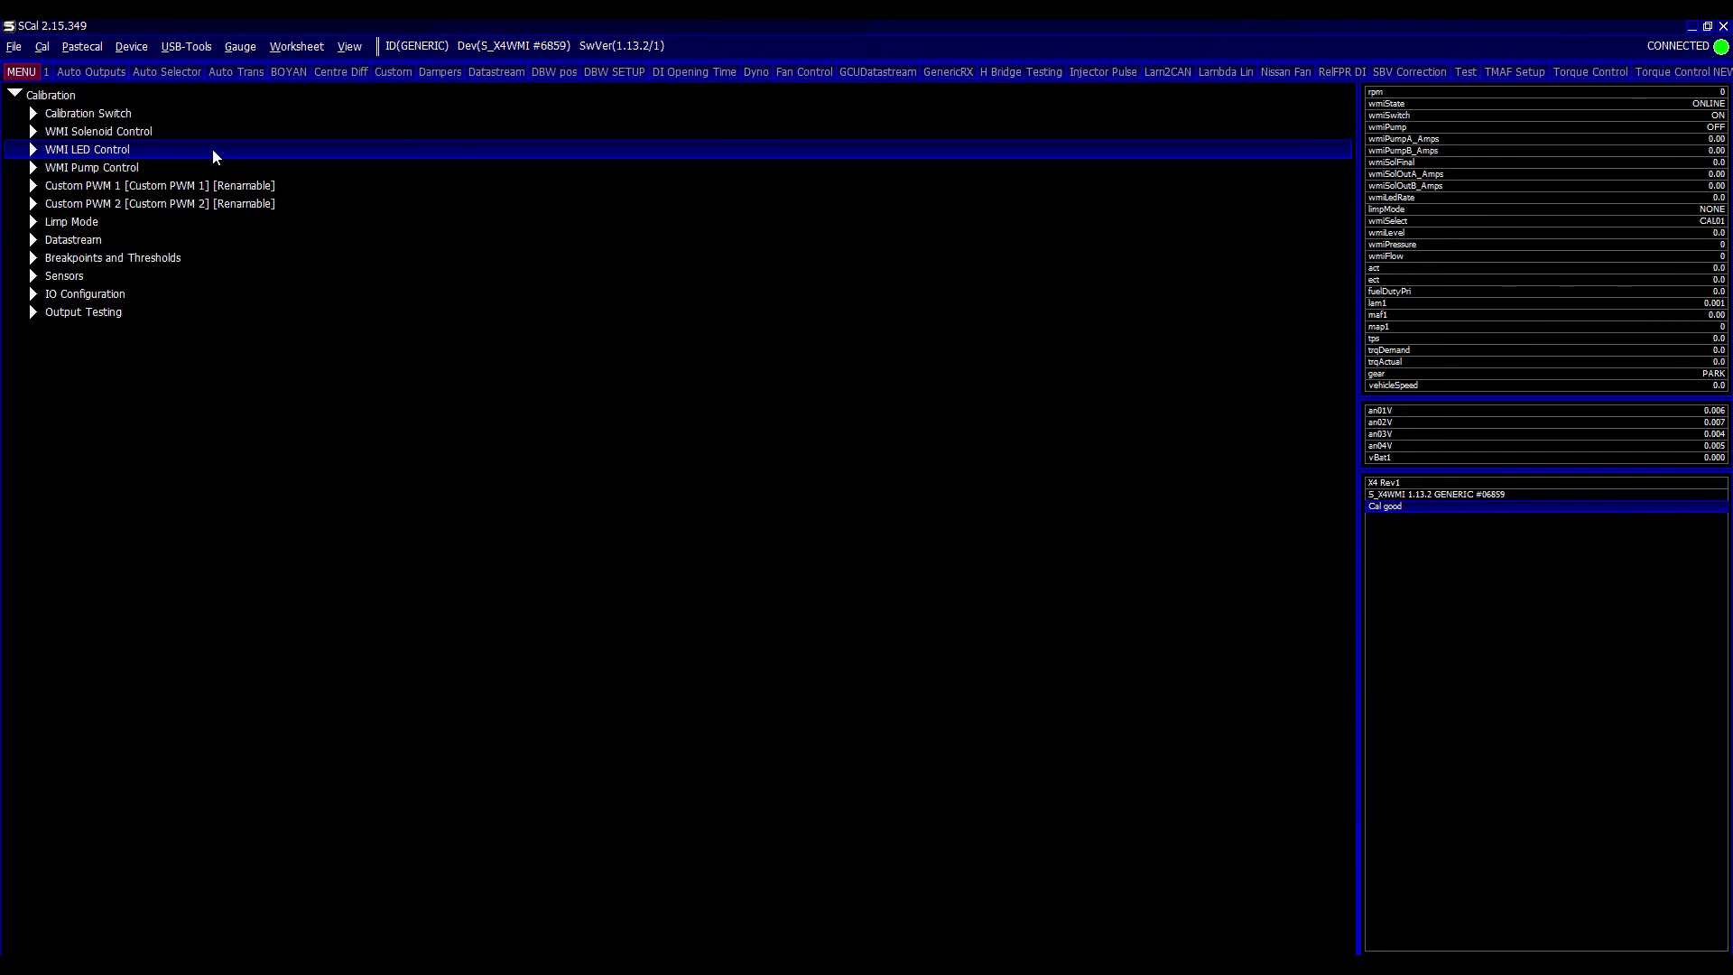
- Save the calibration as WMI 1.13, overwriting the existing file
key("alt+f")
key("s")
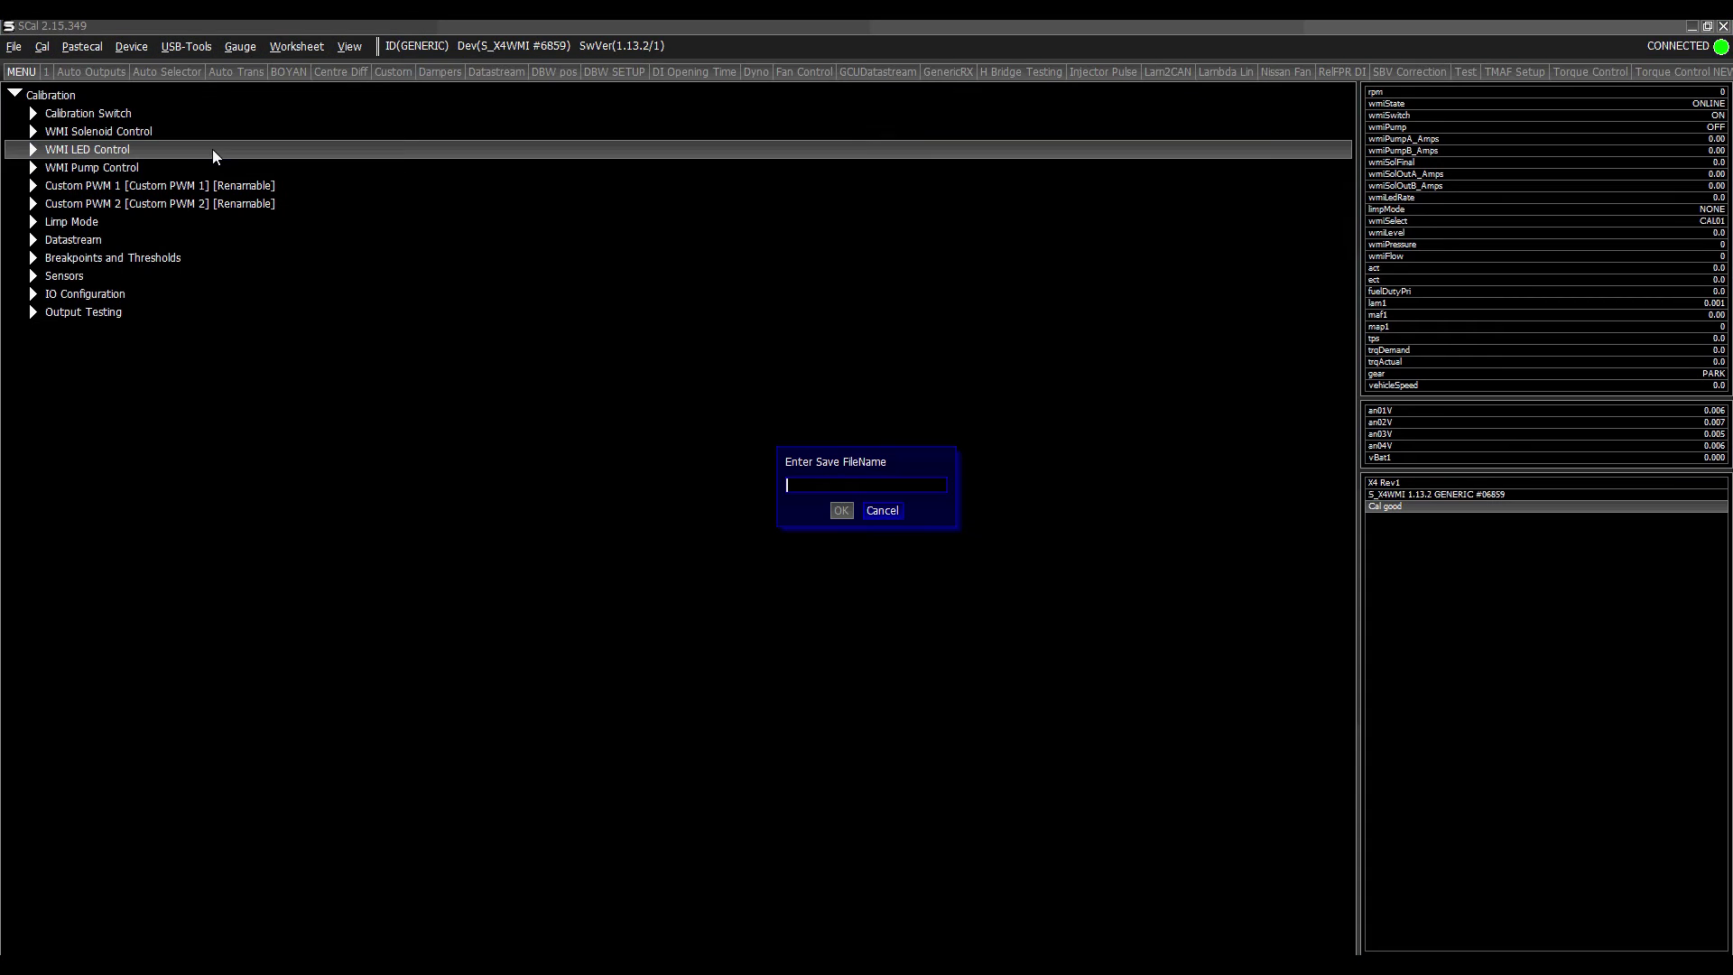
type("WMI 1.13")
key("Return")
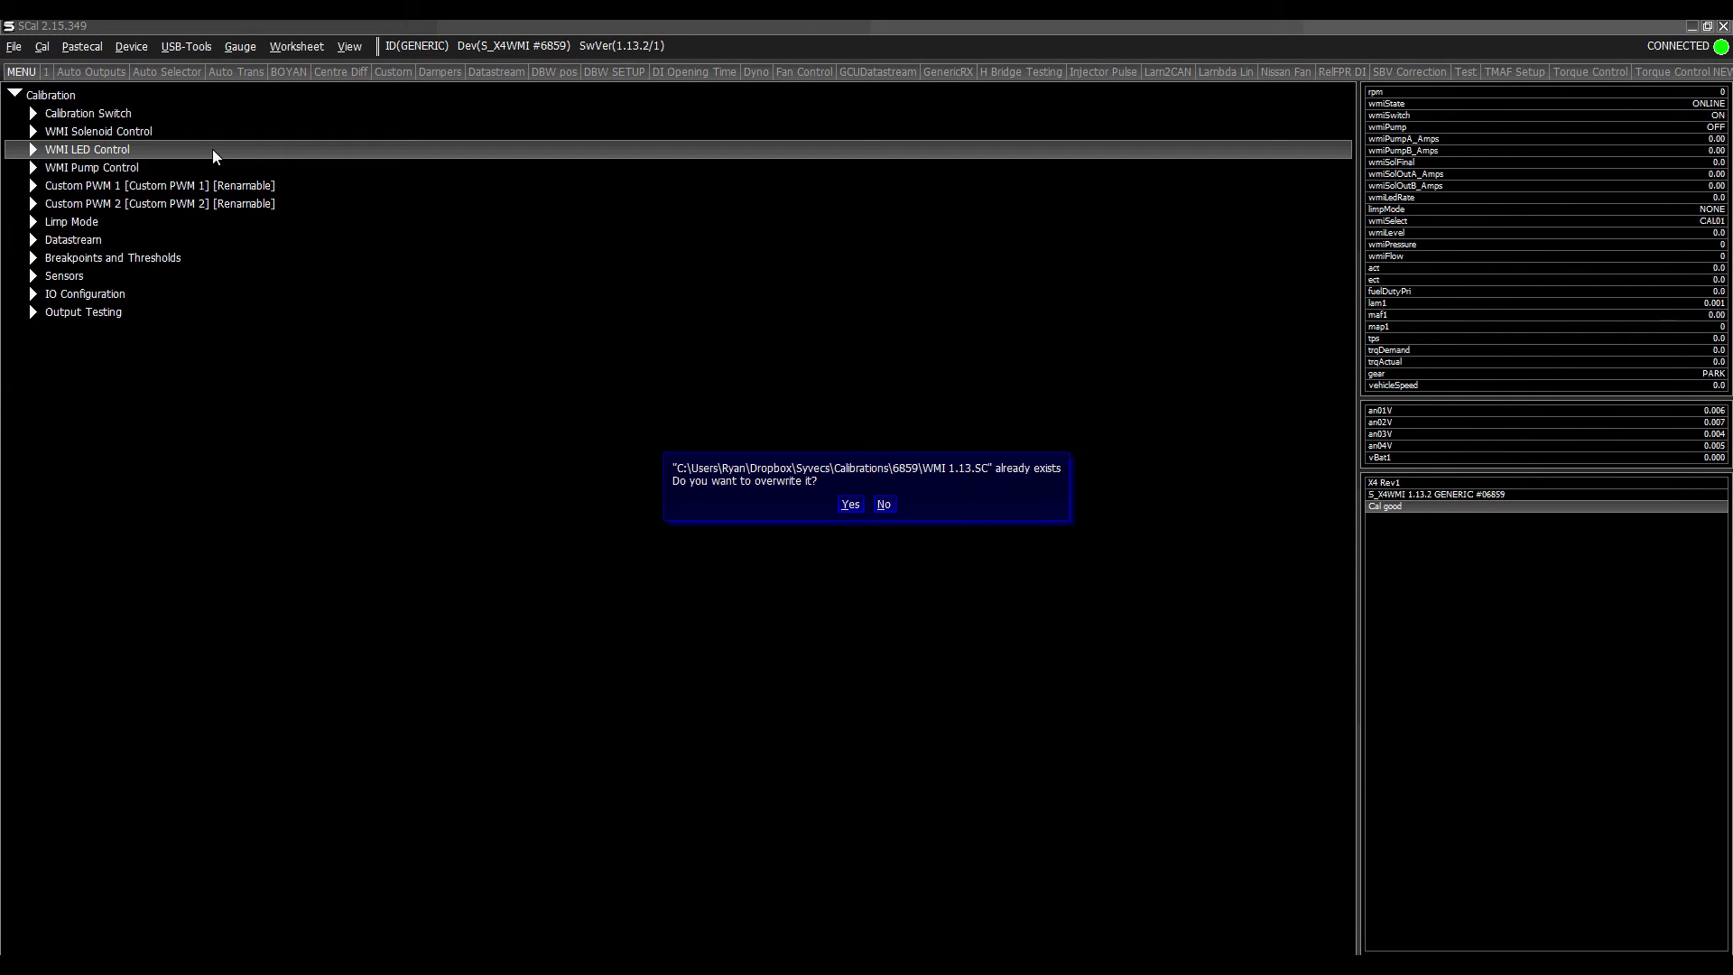
key("Return")
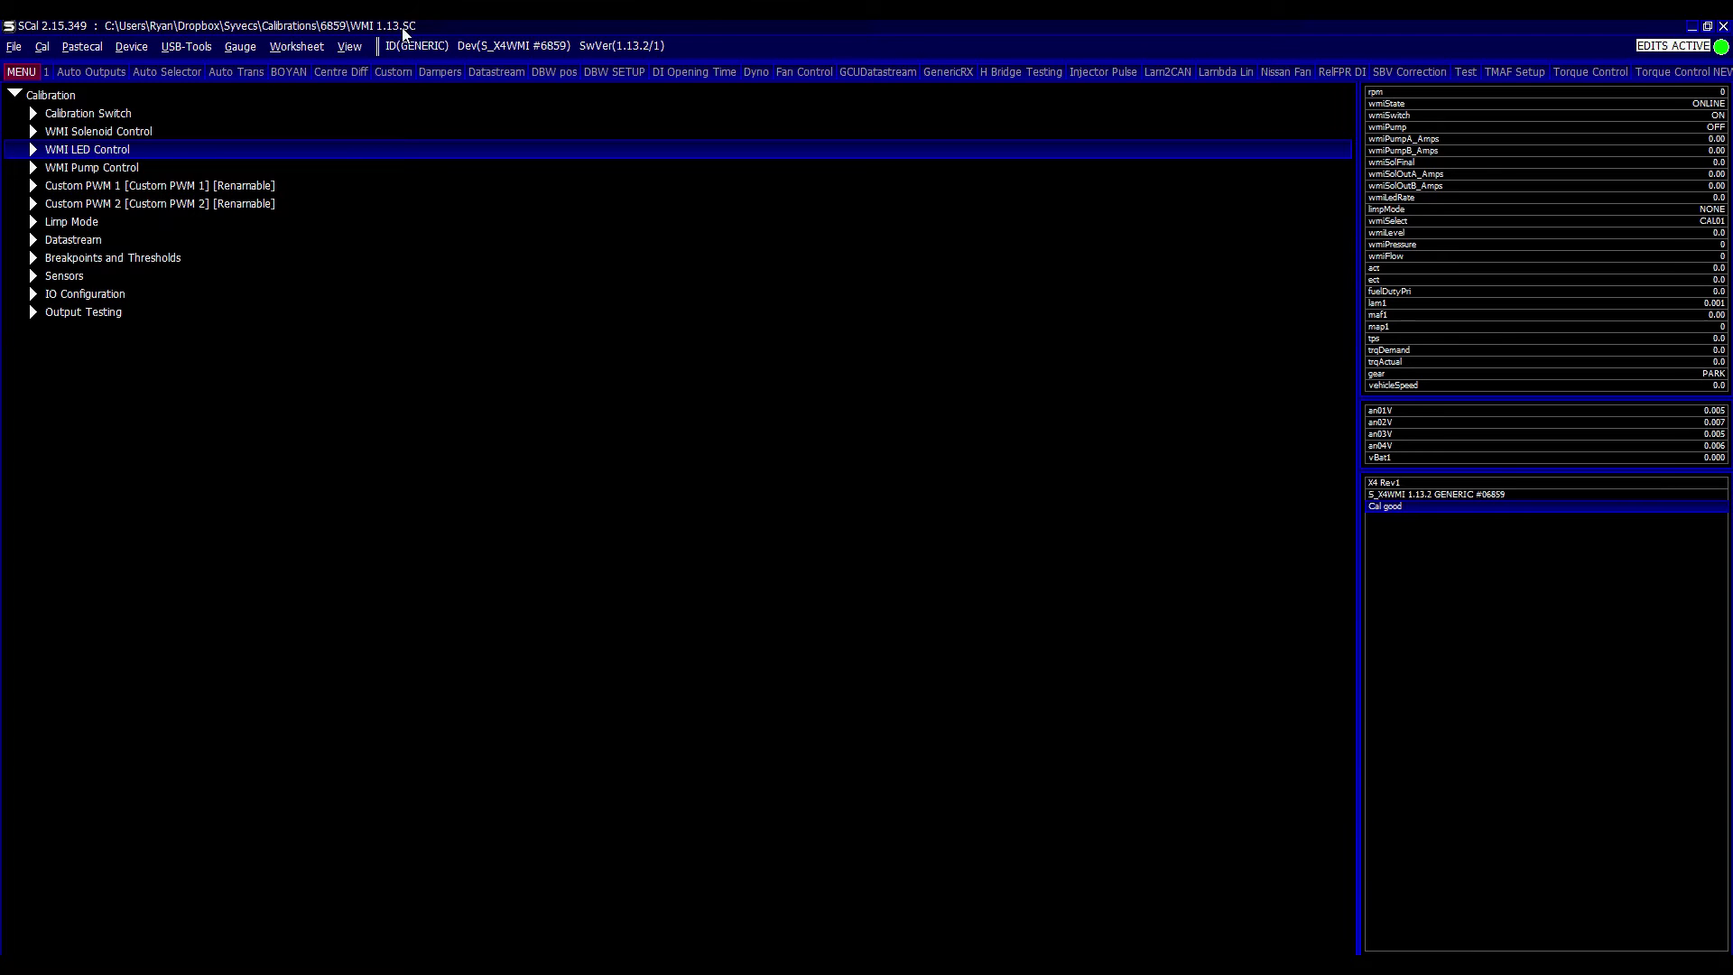
- Select the Limp Mode group, close the calibration, and switch to Syvecs Updater
left_click(270, 224)
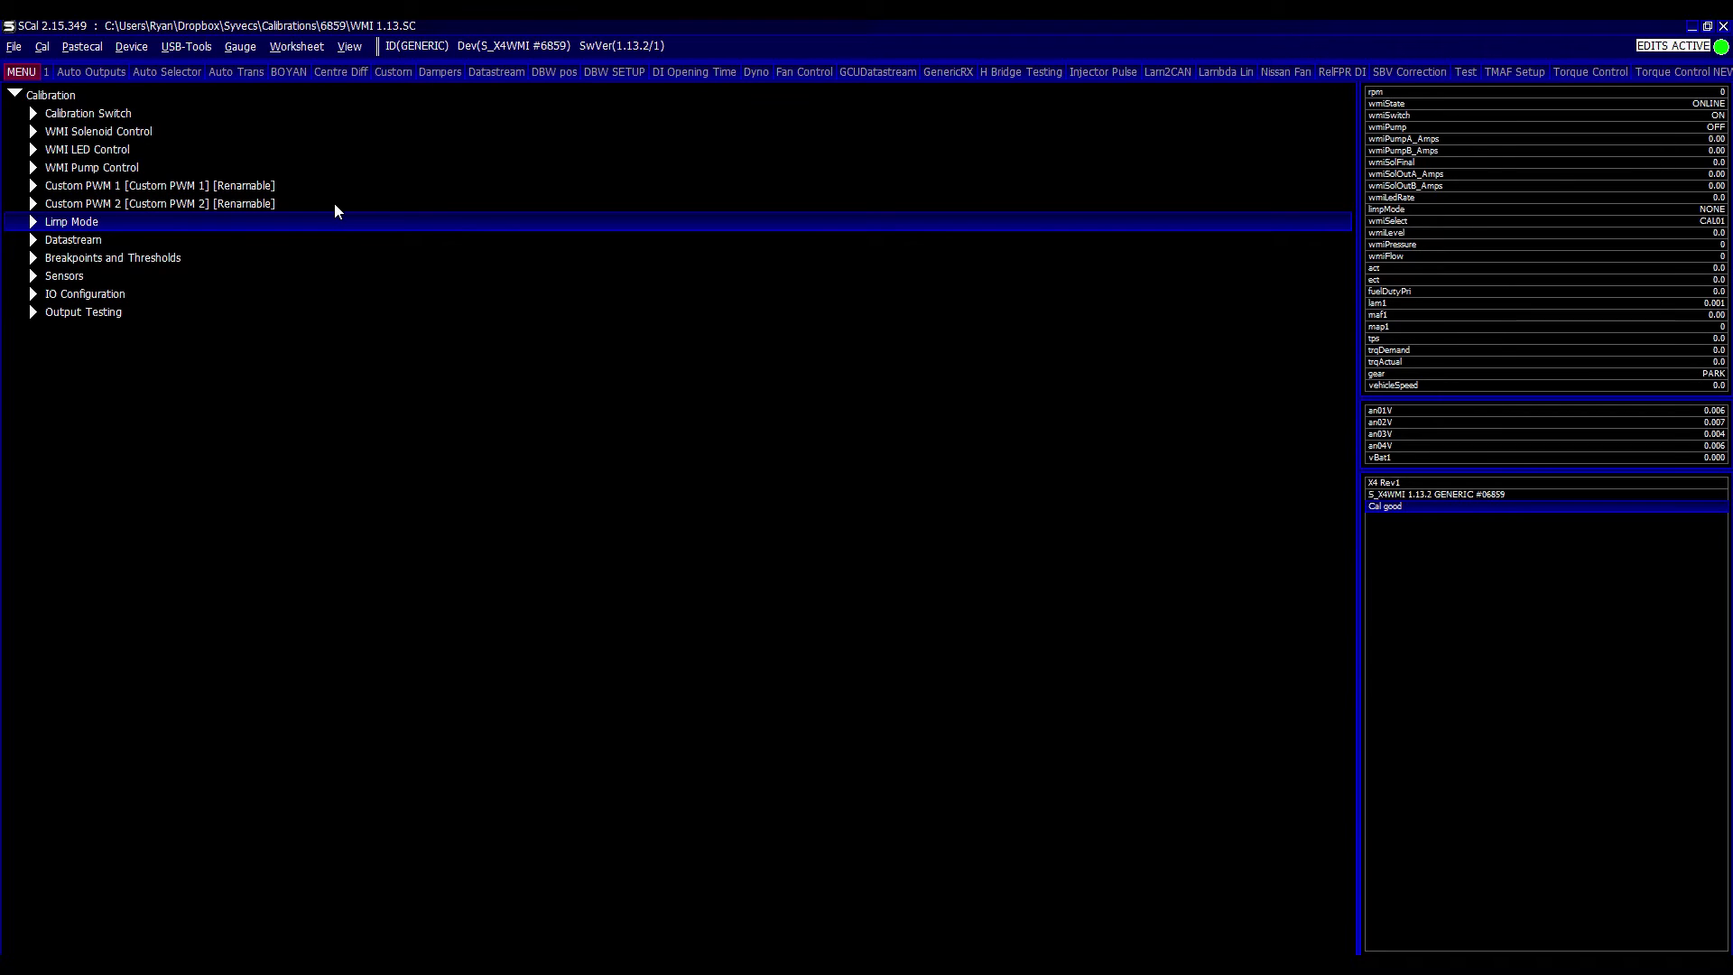
key("alt+f")
key("c")
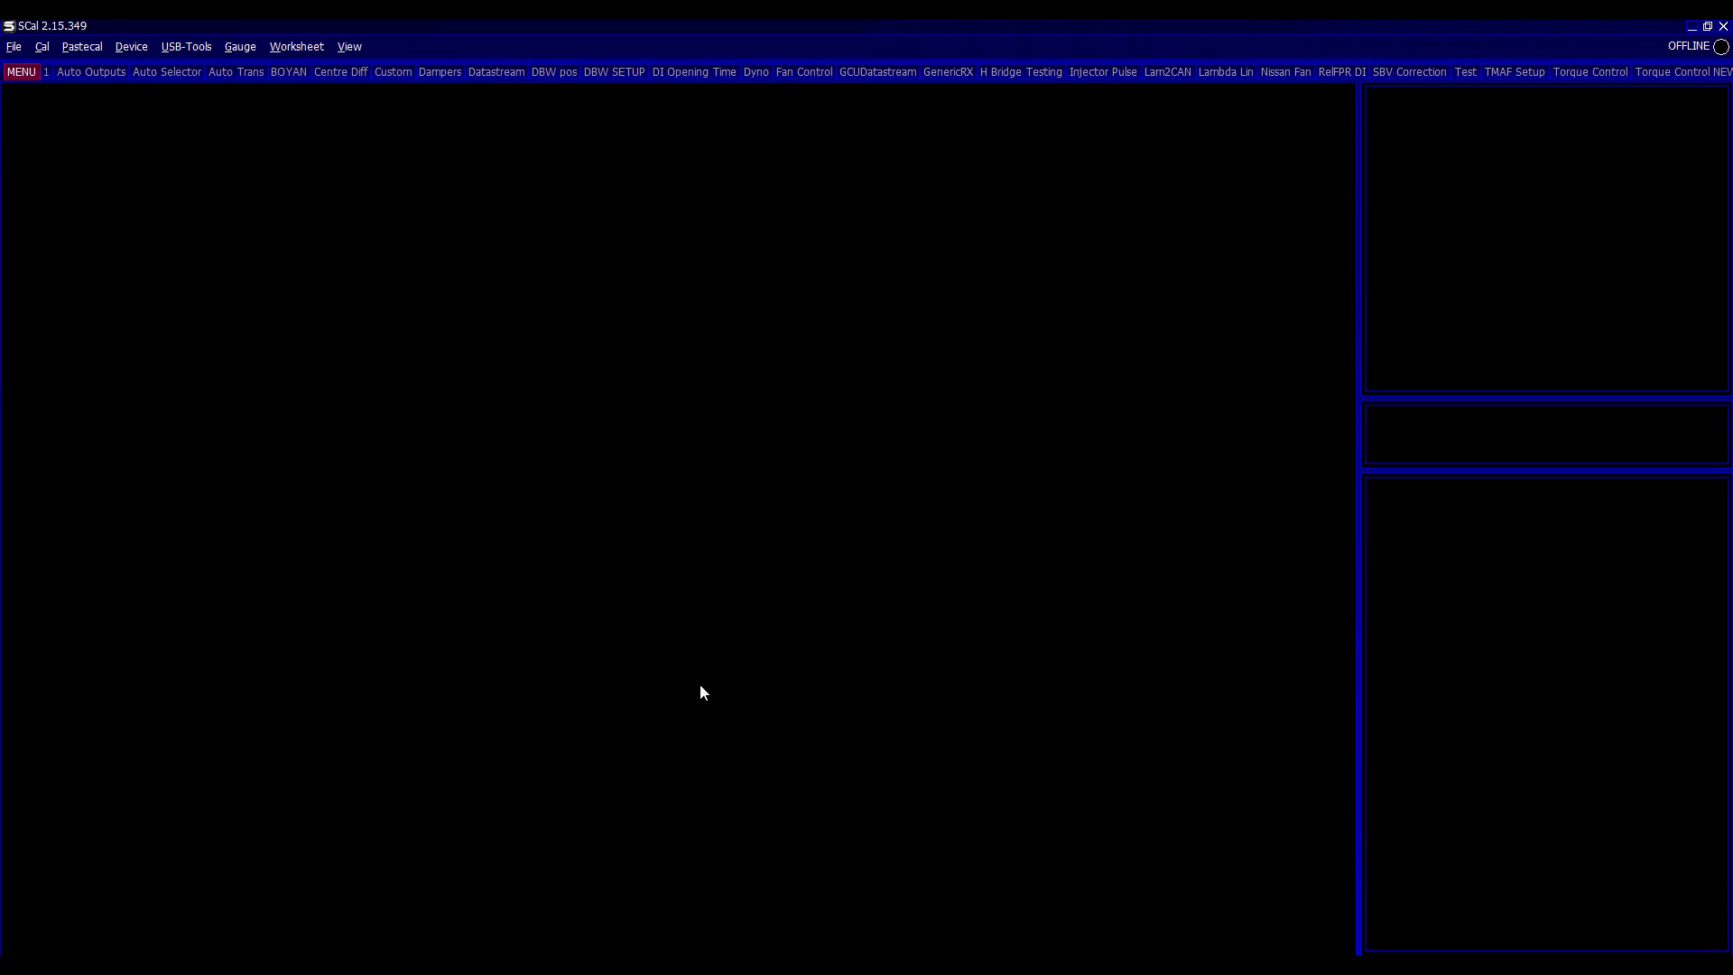
key("alt+Tab")
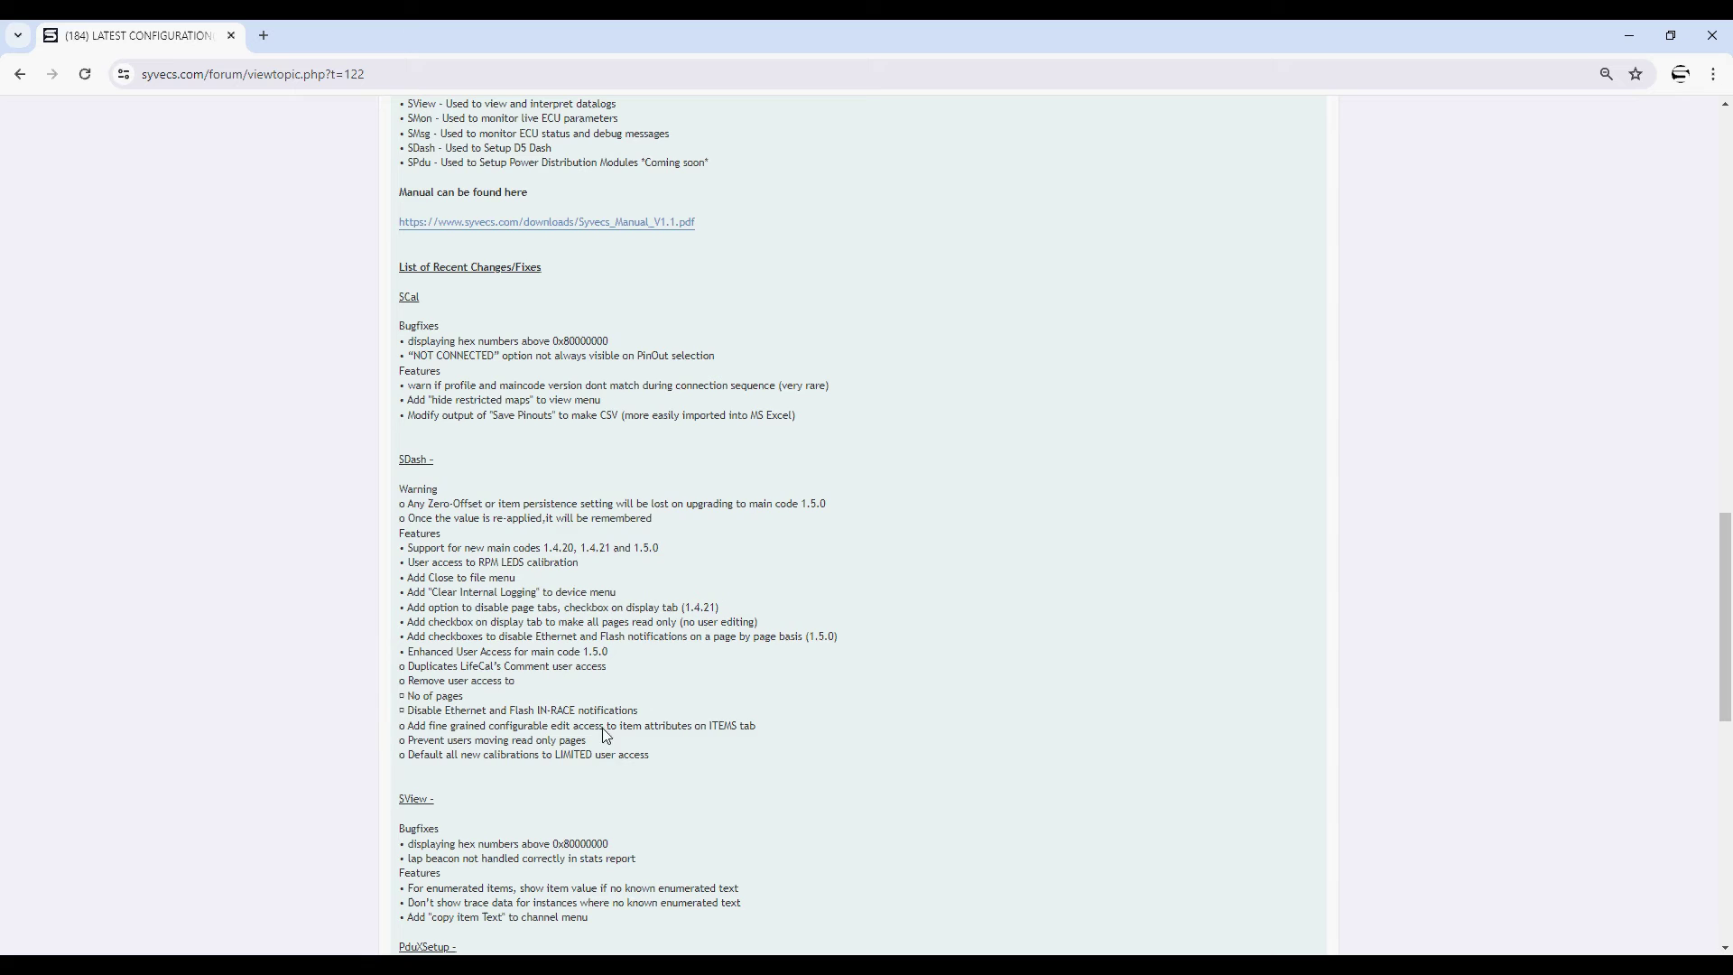
- Open page 2 of the Syvecs WMI Module's Latest Firmware Releases thread to view the 1.13 Firmware post
scroll(588, 270, "up", 15)
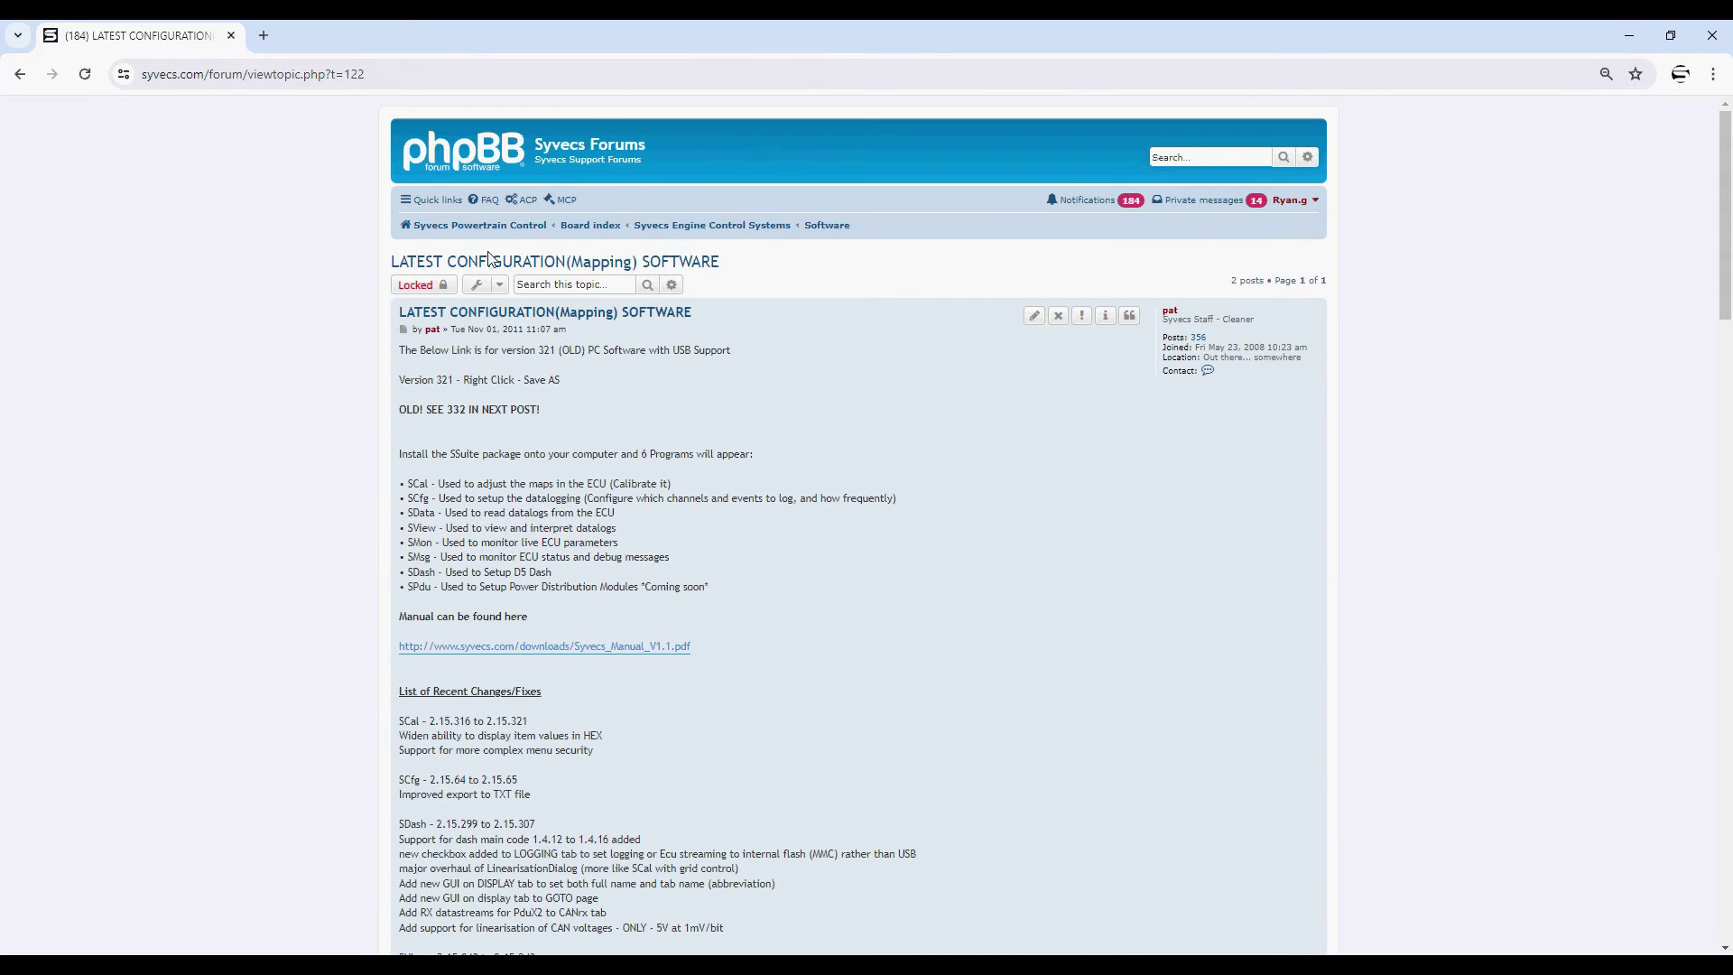
left_click(600, 226)
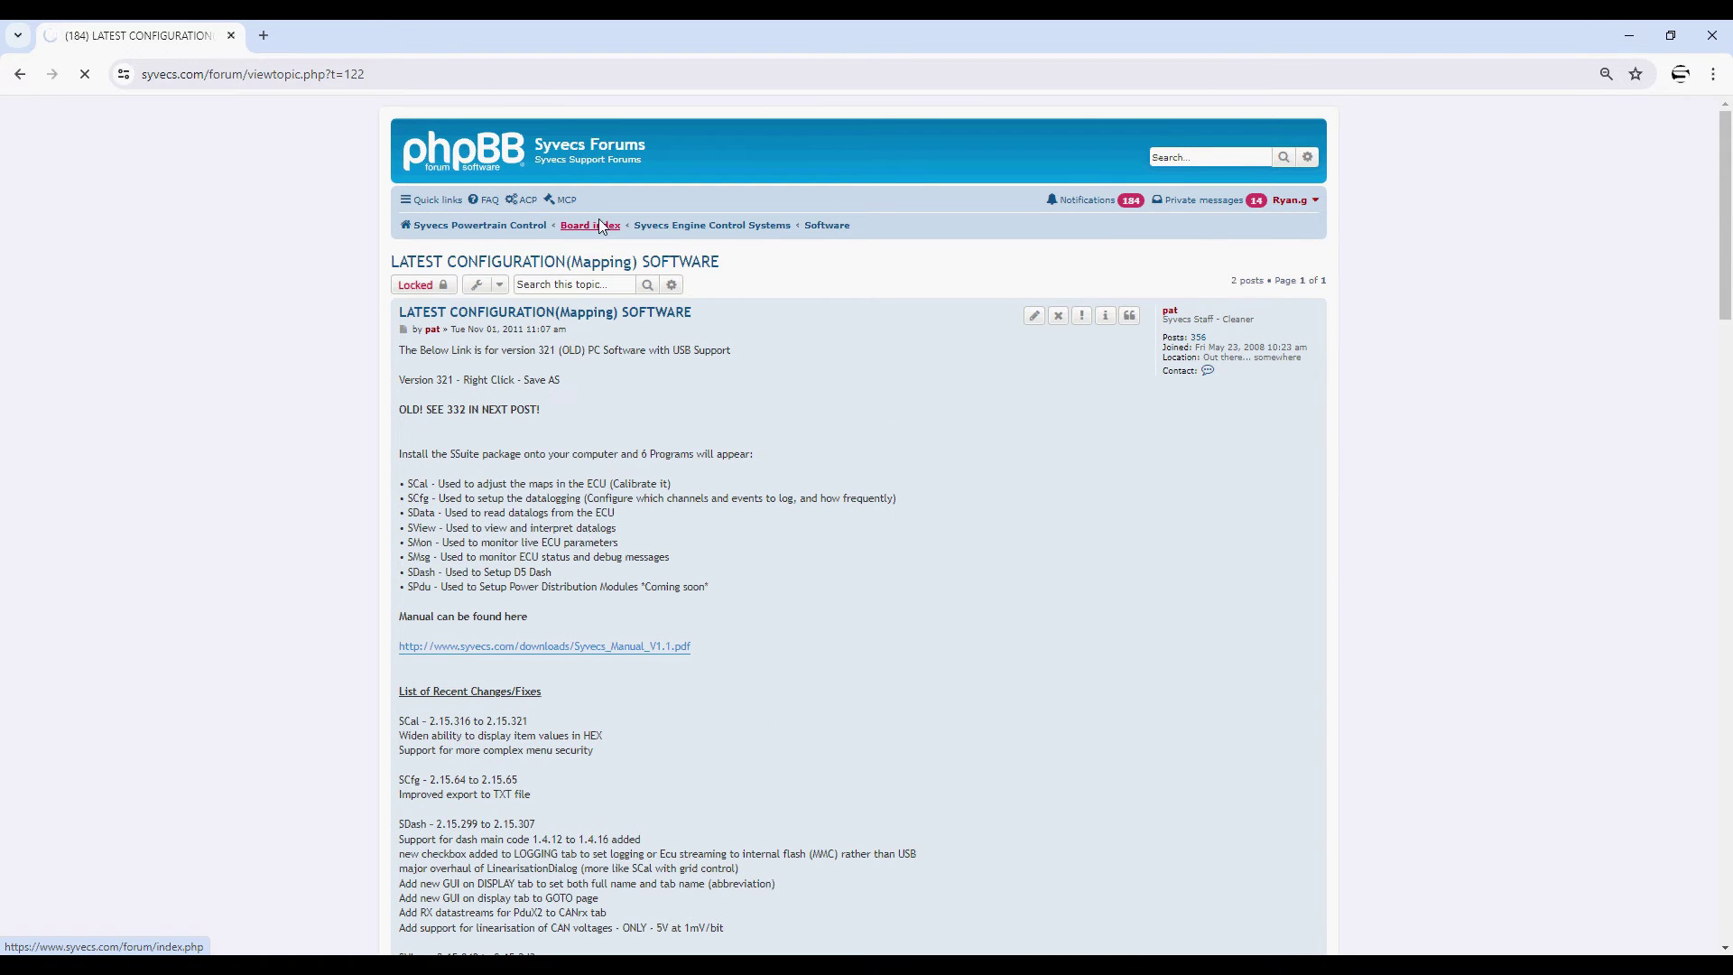
scroll(541, 379, "down", 20)
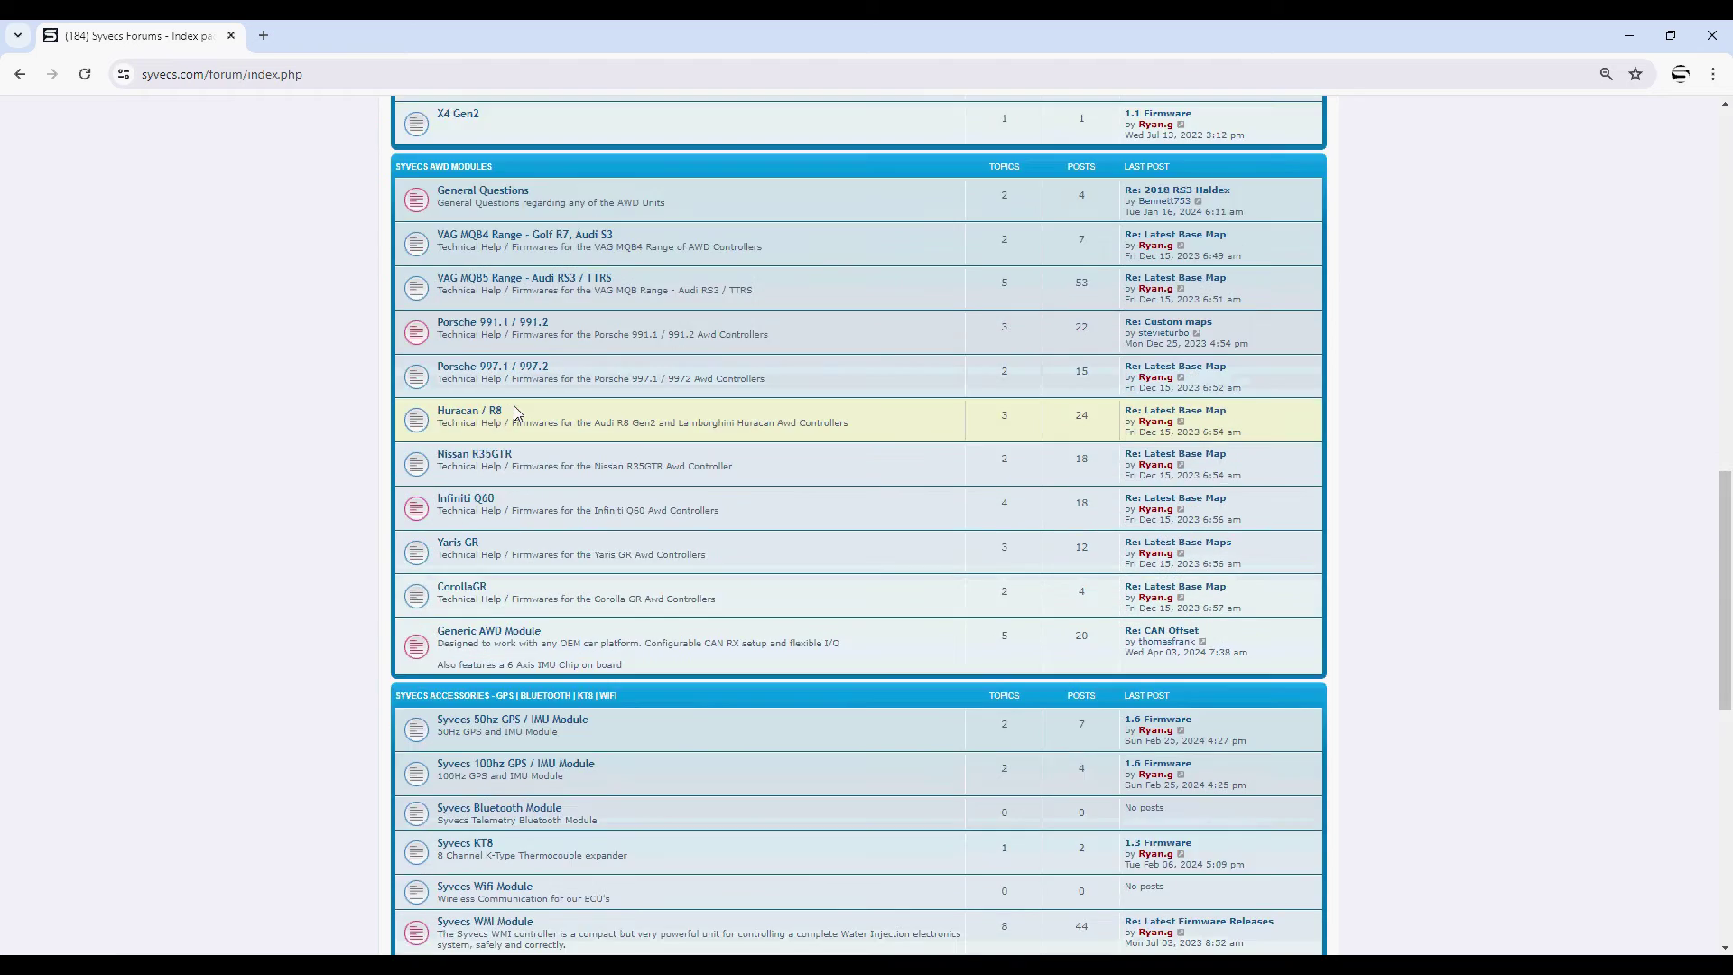
scroll(516, 412, "down", 6)
left_click(506, 422)
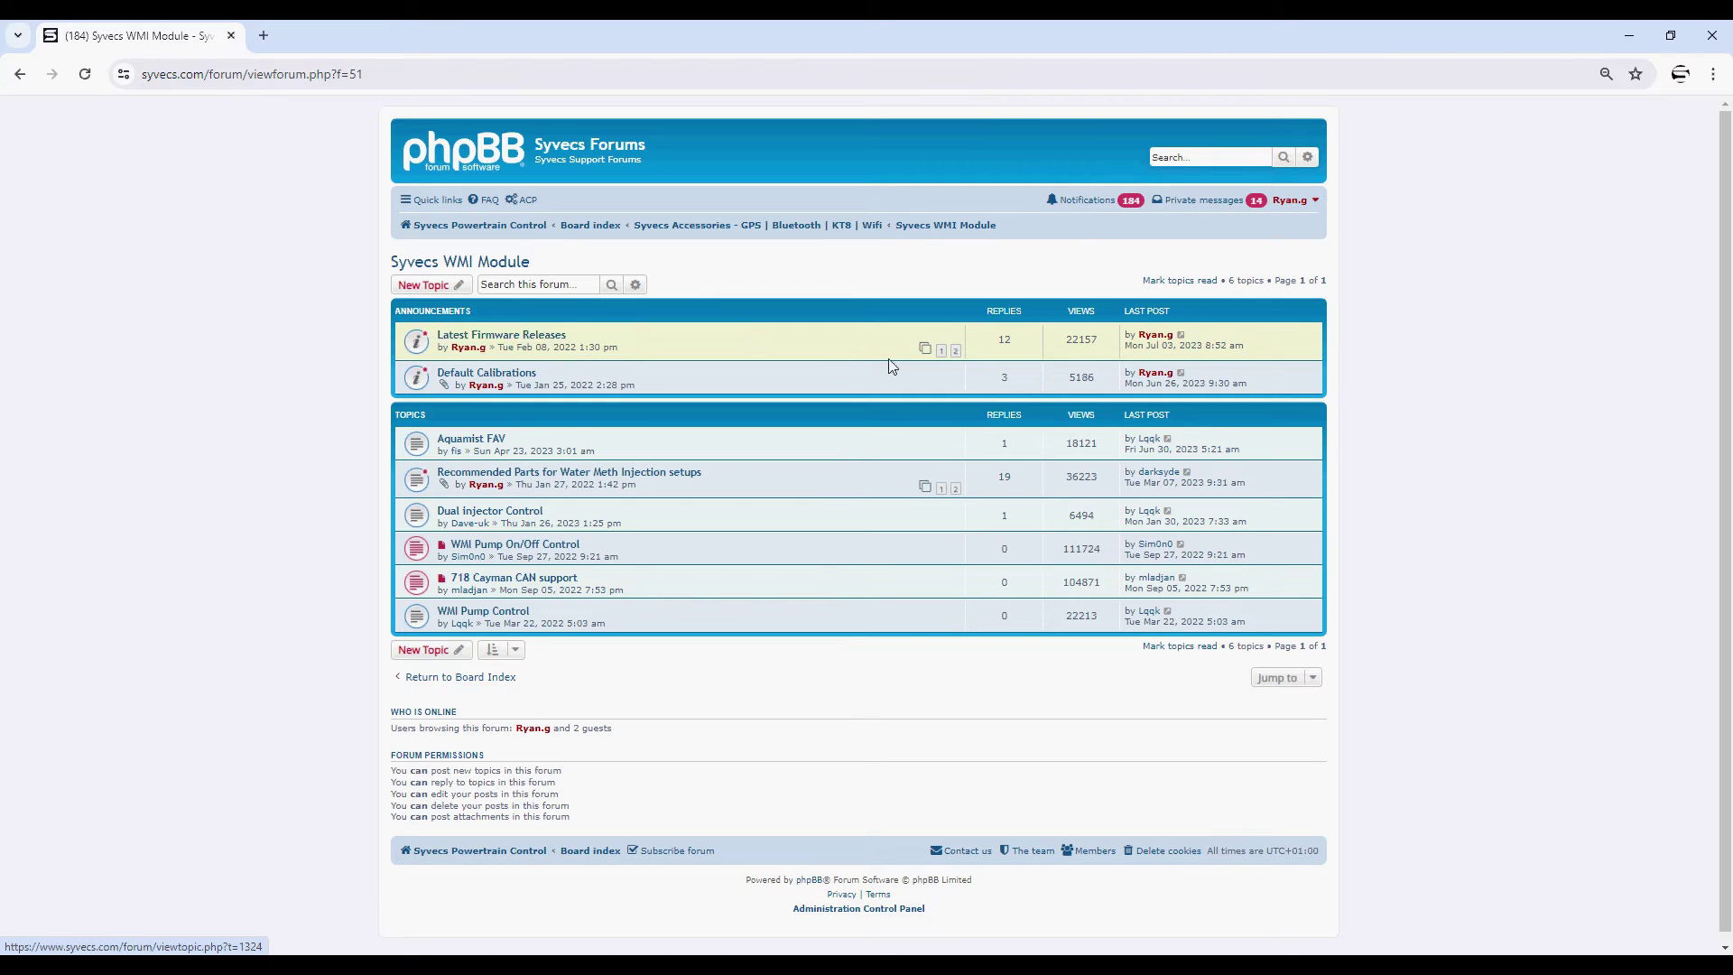
left_click(955, 350)
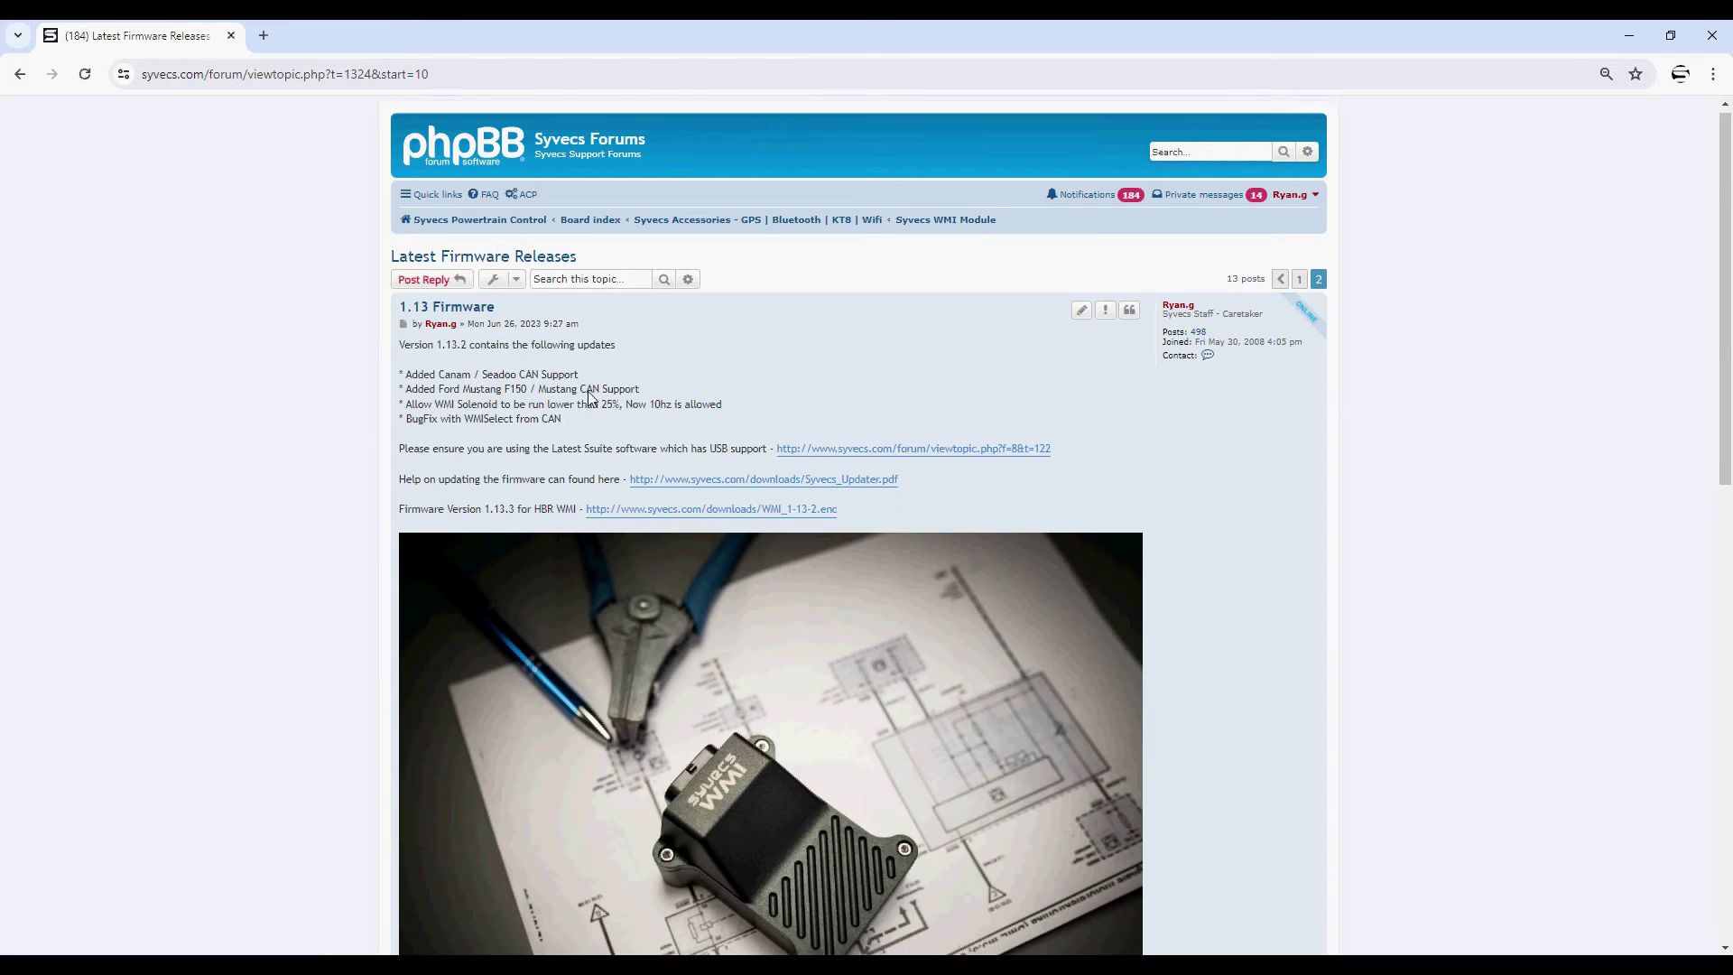
scroll(588, 398, "down", 15)
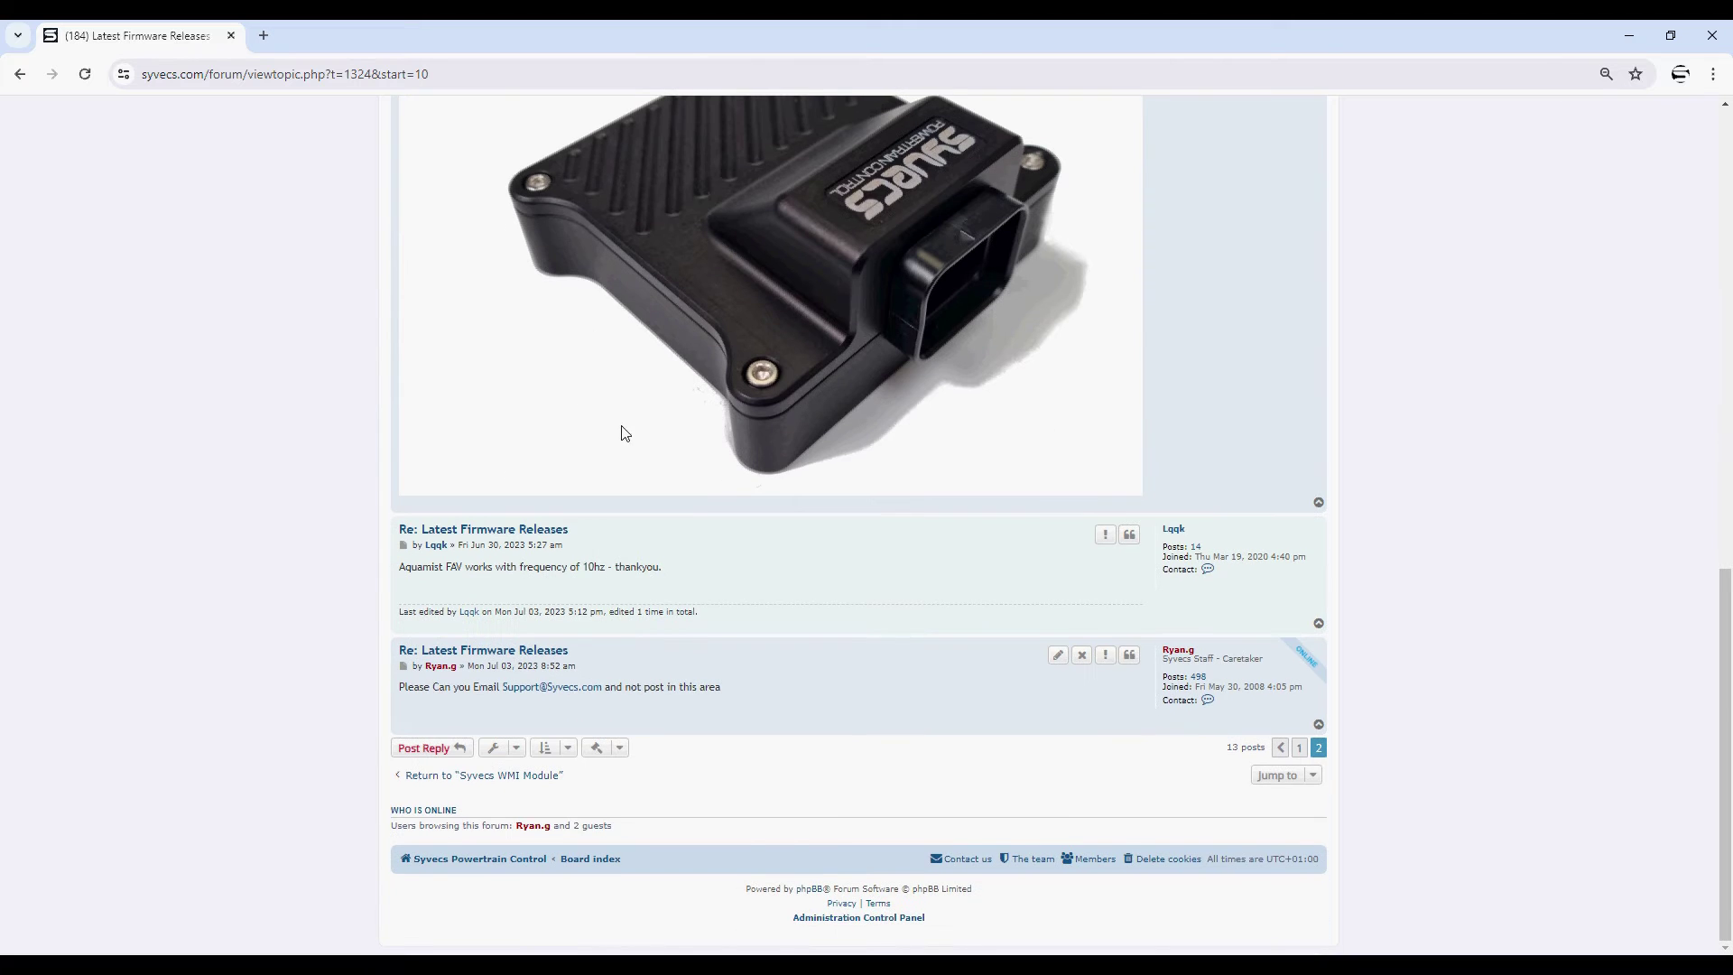
scroll(599, 603, "up", 15)
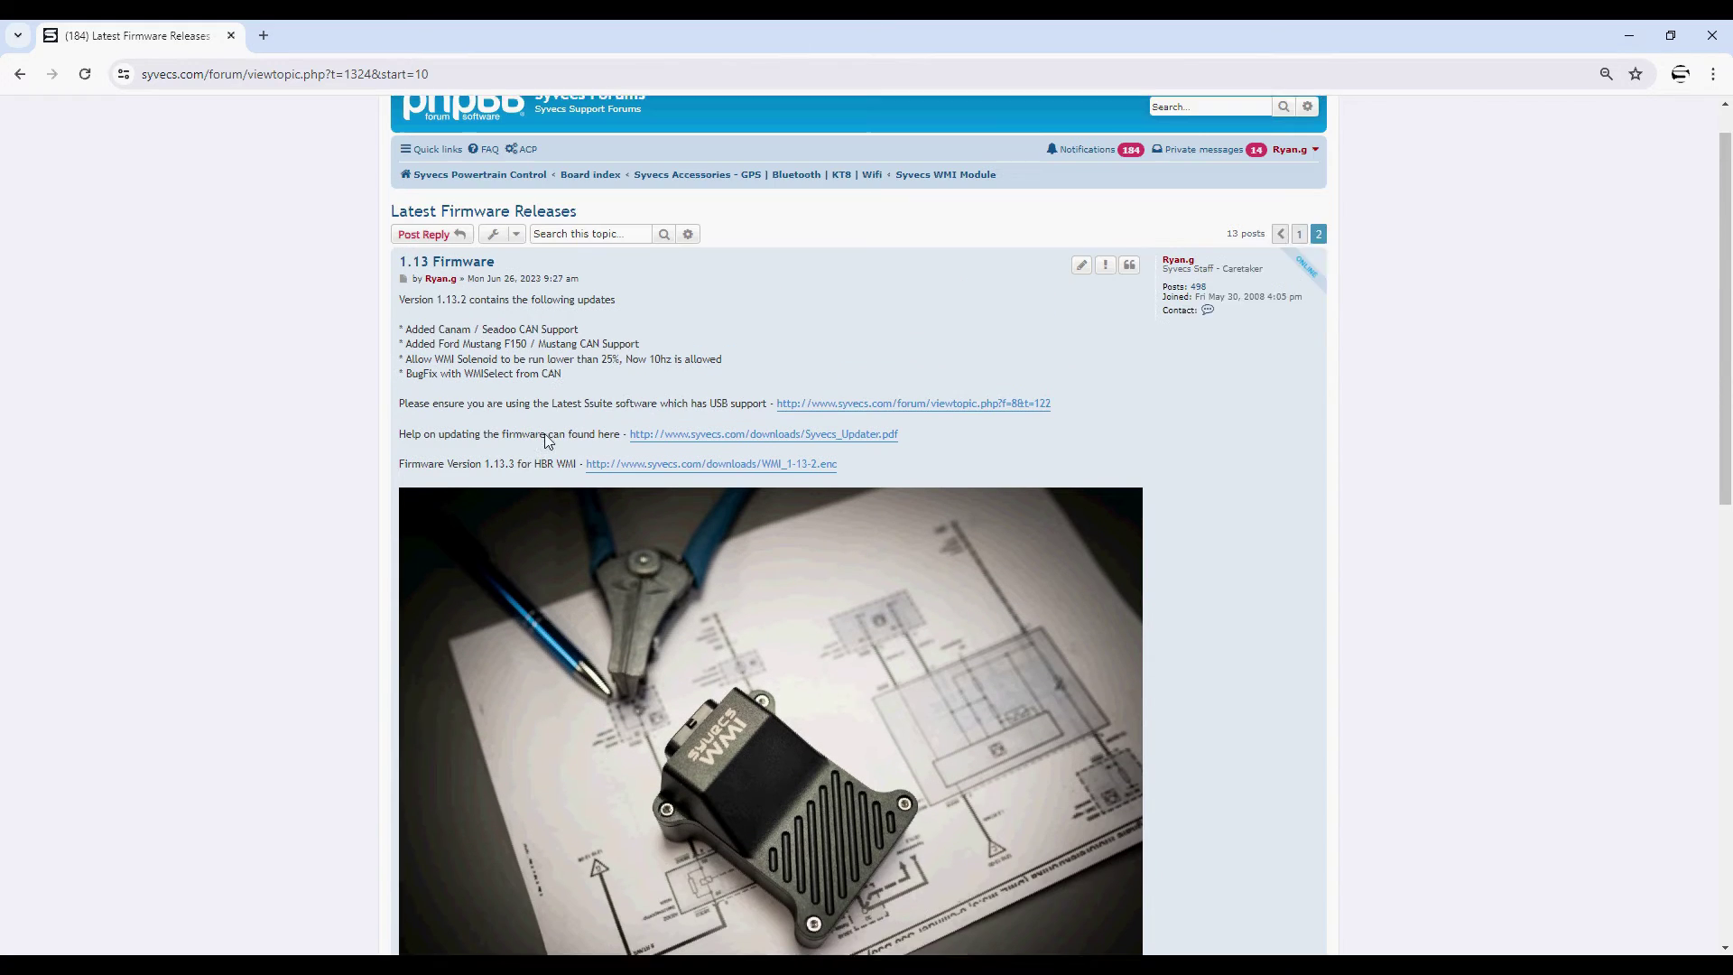
left_click(1629, 41)
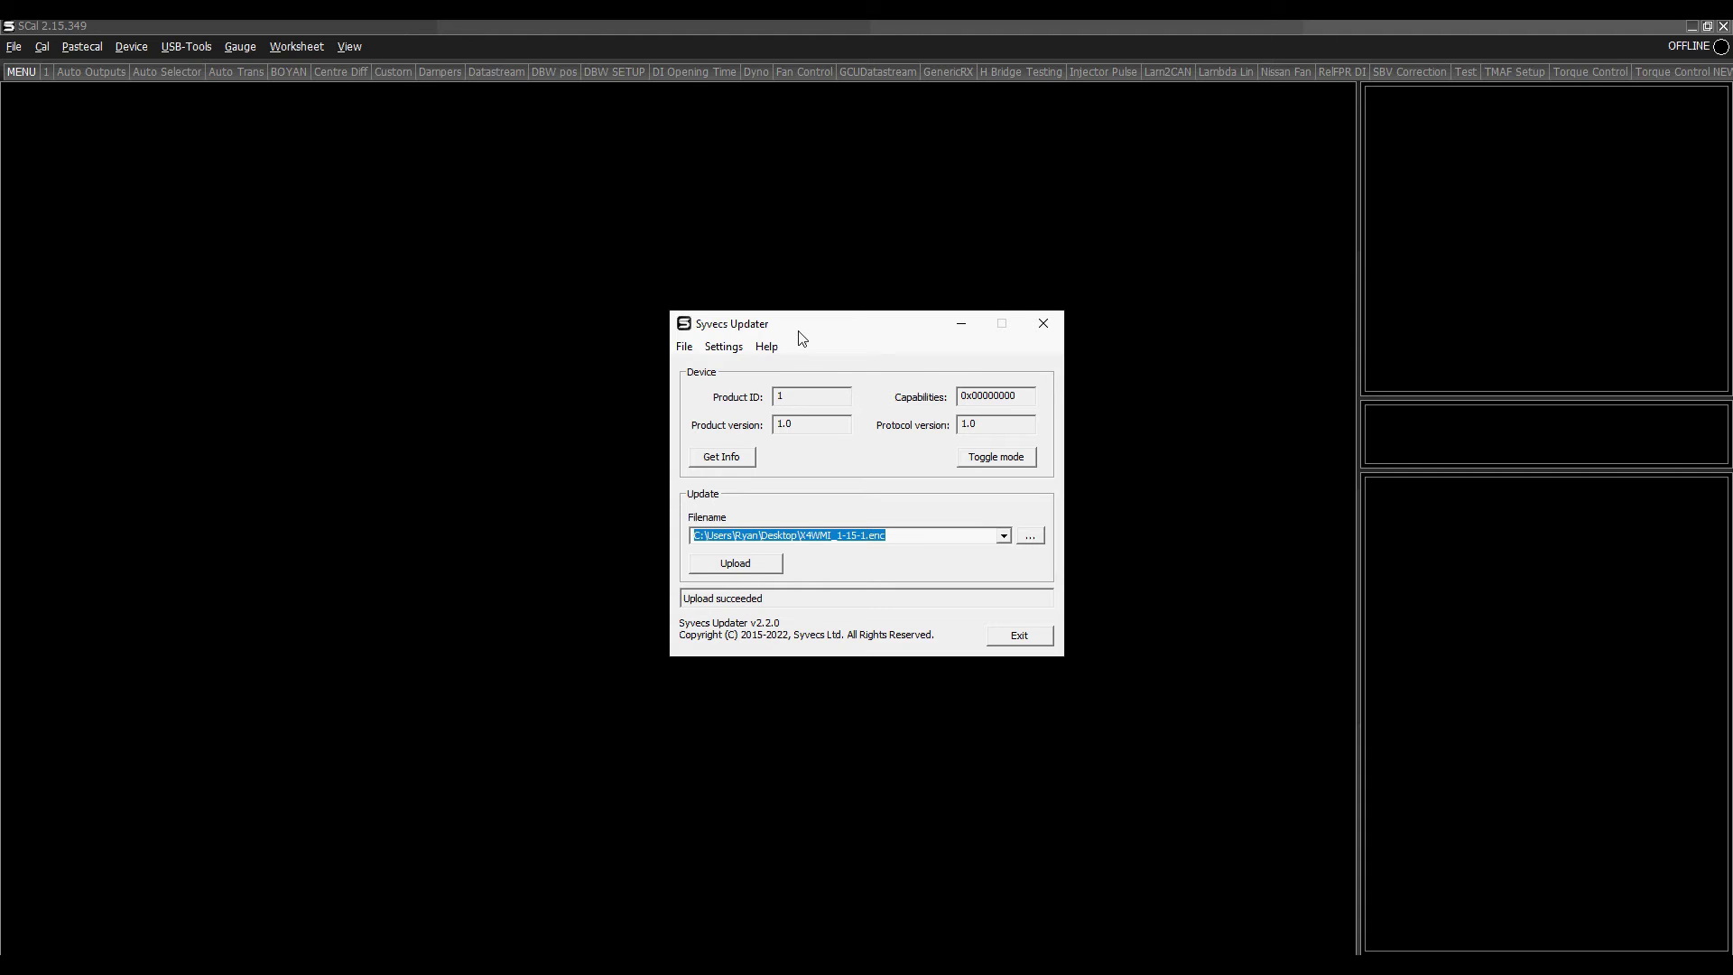
left_click(761, 964)
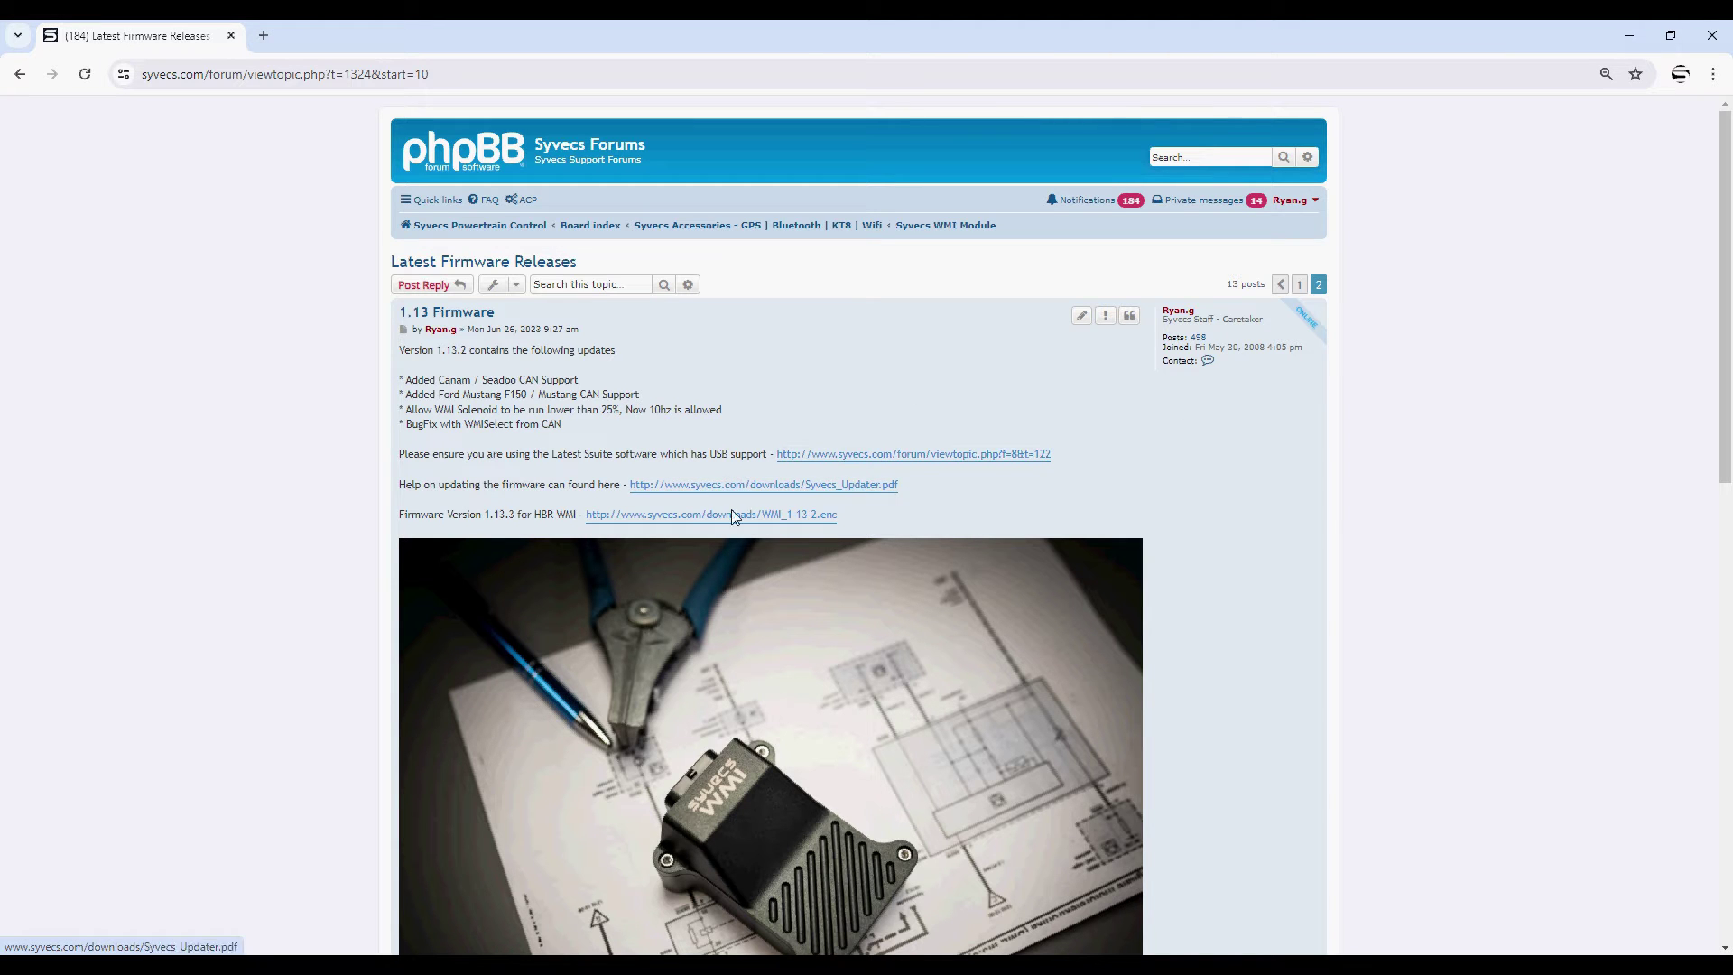
- Upload the X4WMI_1-15-1.enc firmware to the WMI device and acknowledge the success message
left_click(1625, 45)
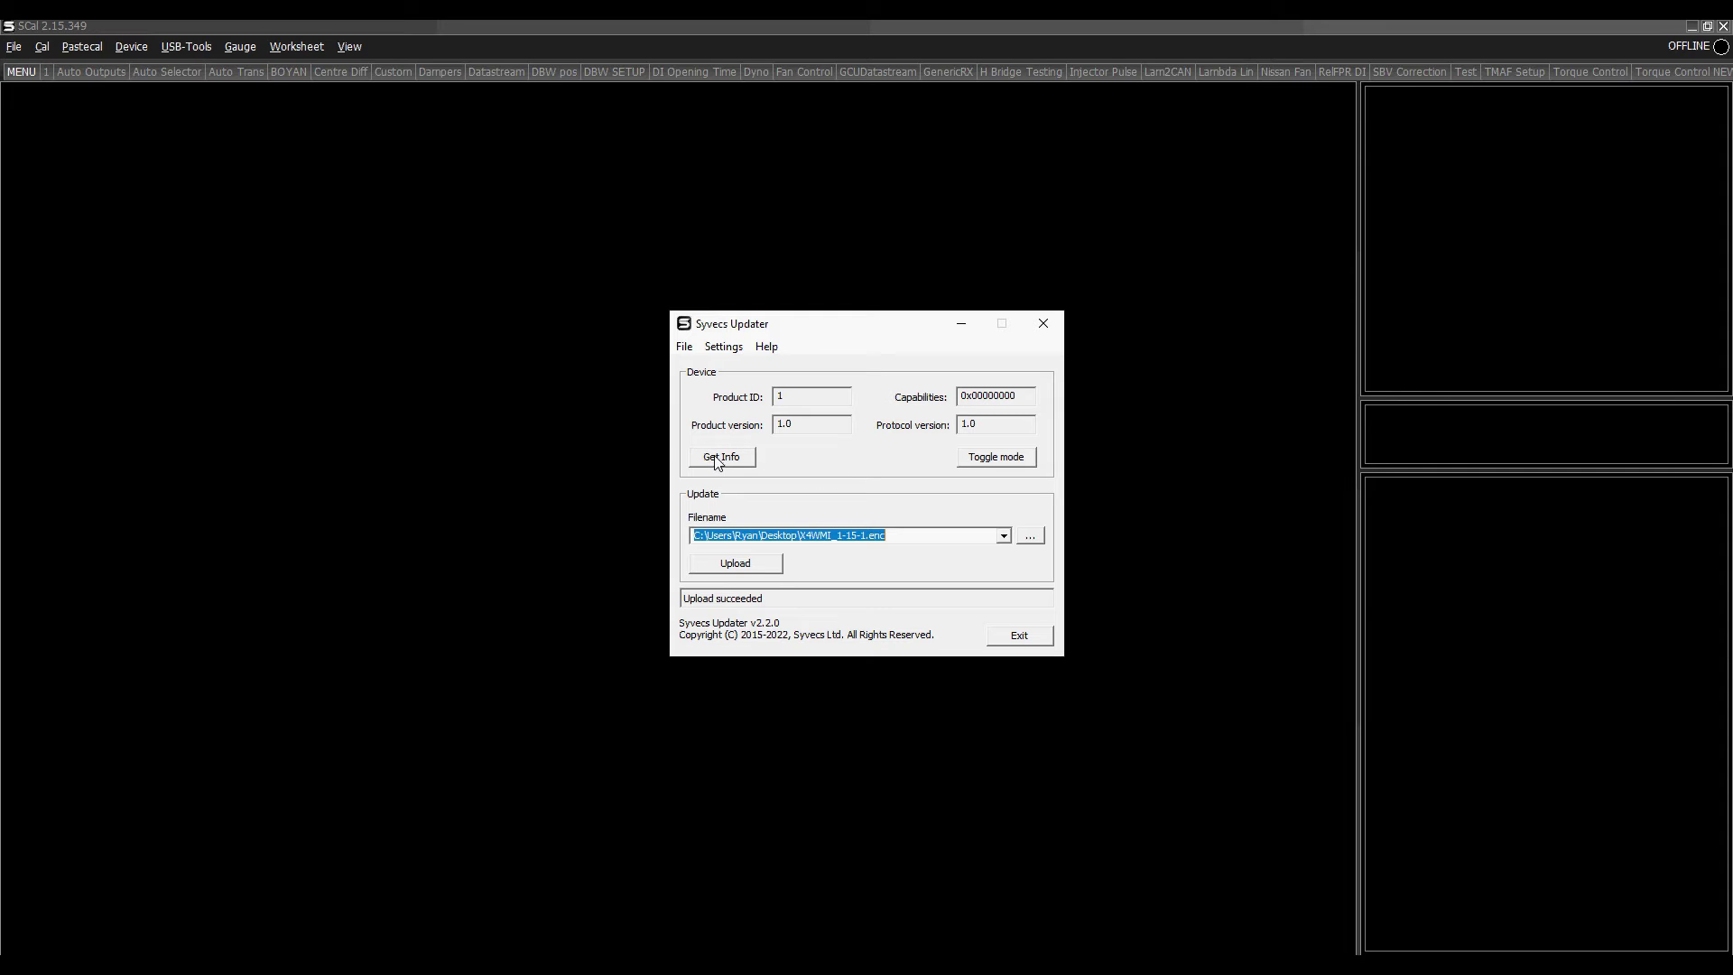
left_click(755, 565)
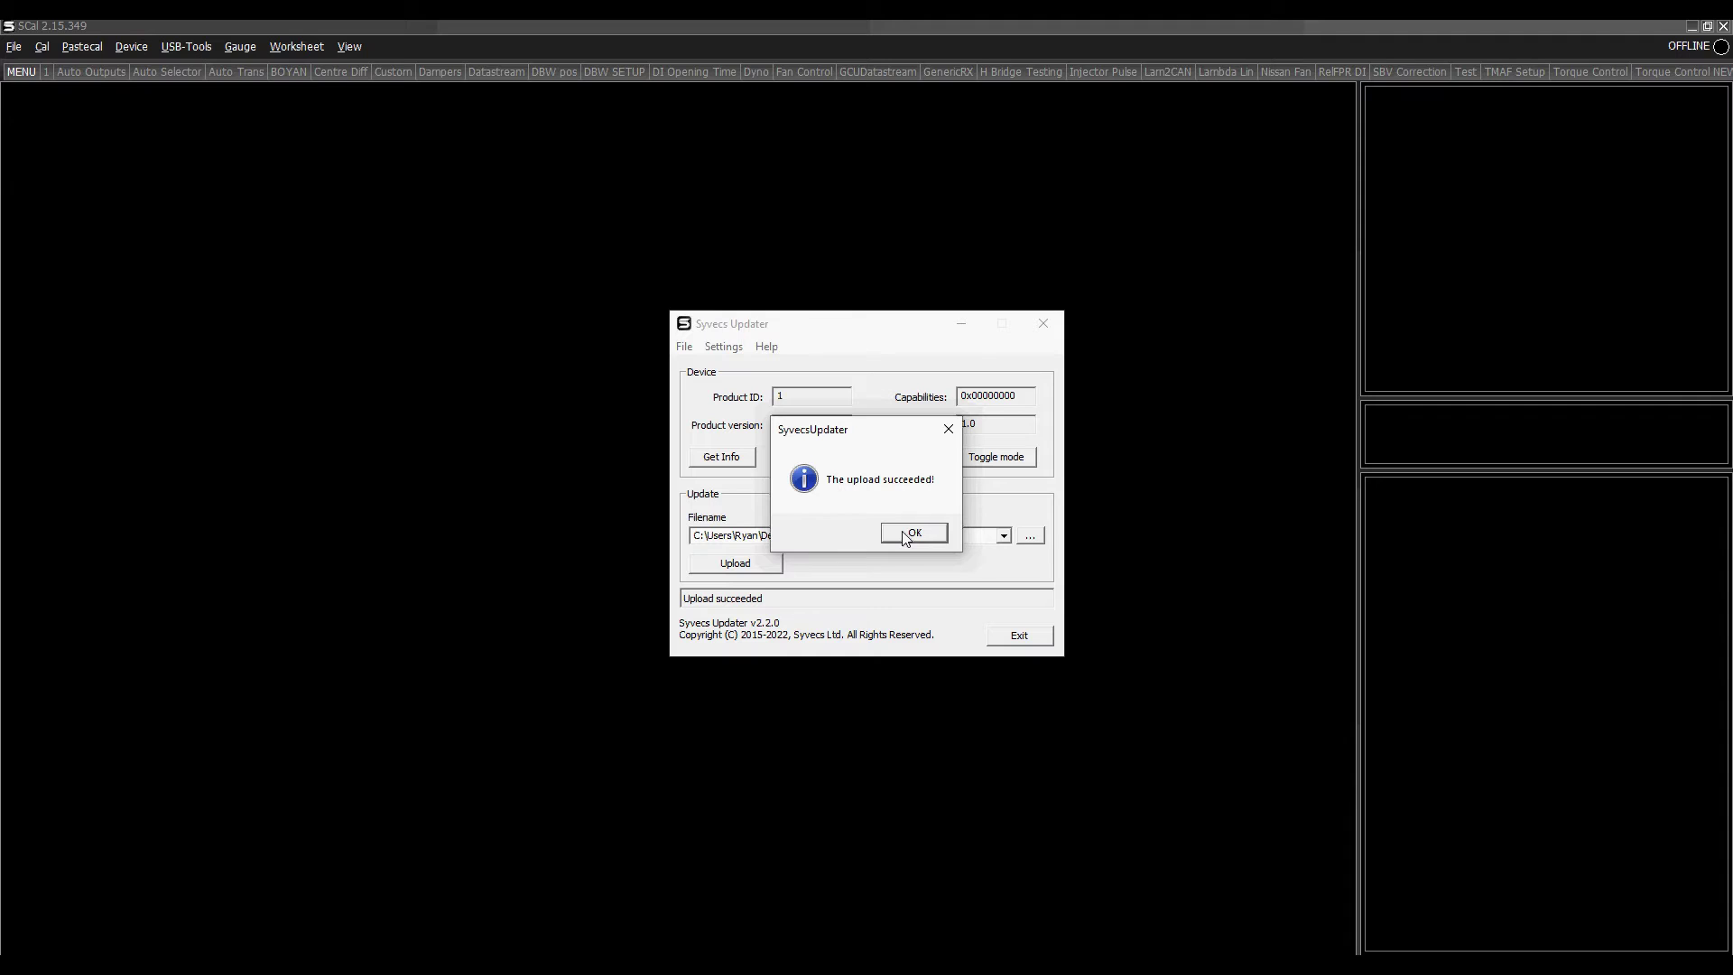
left_click(912, 534)
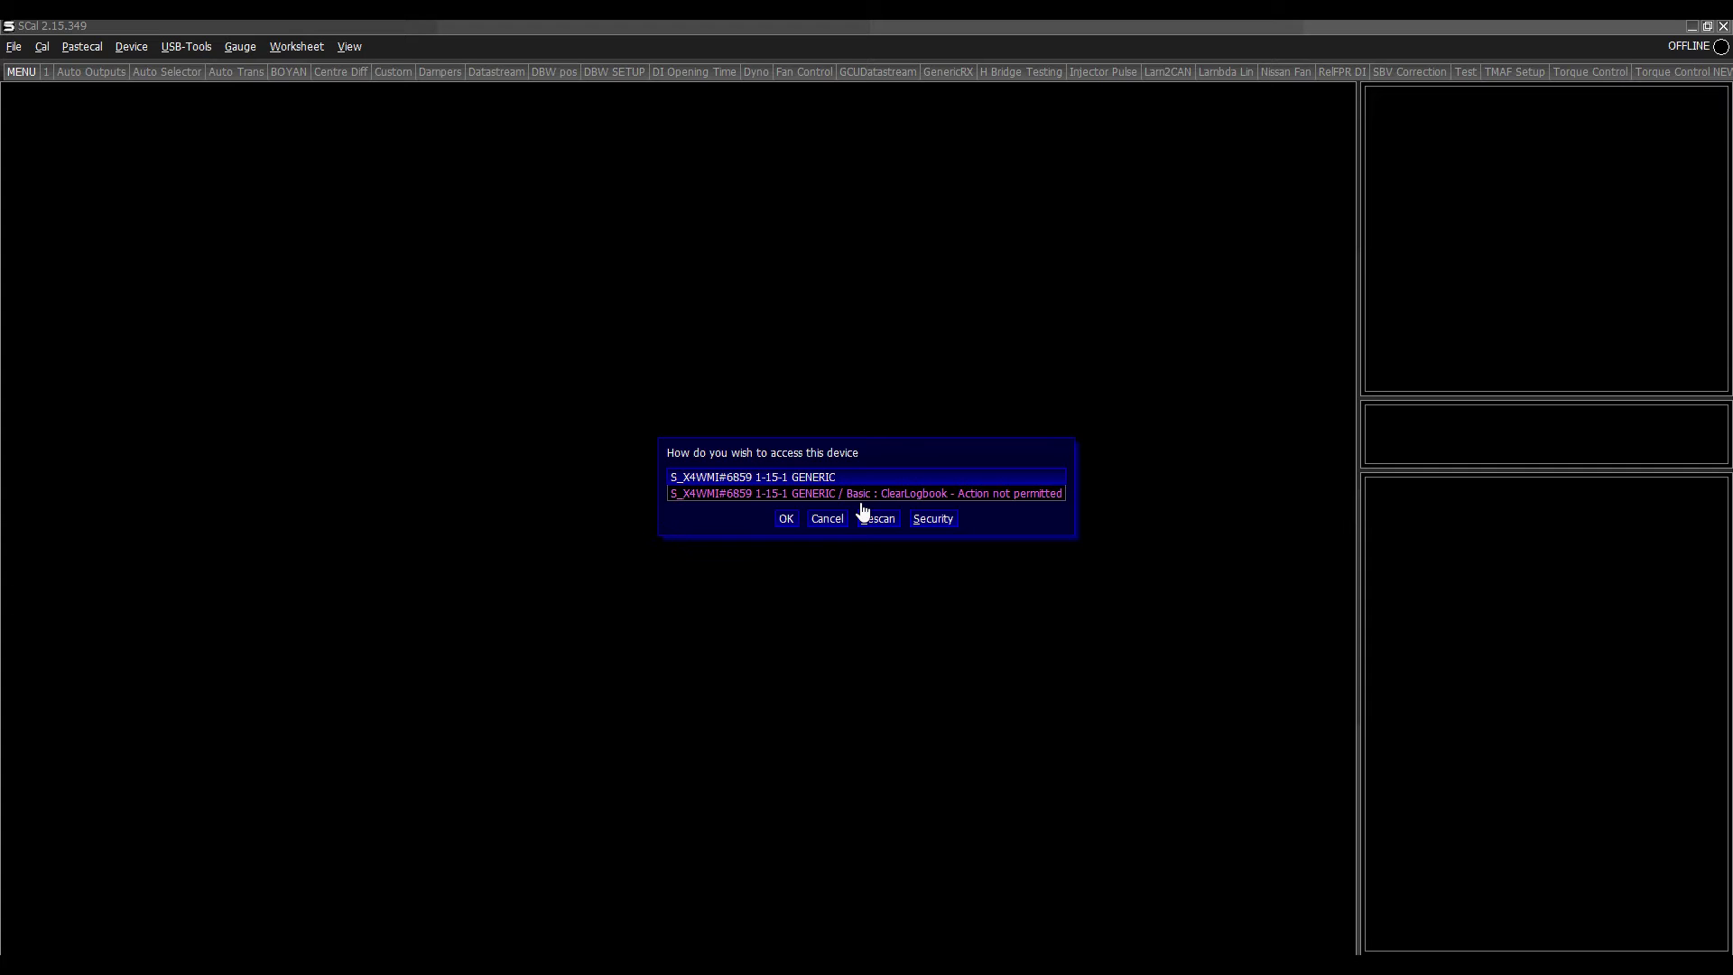
- Connect to the WMI device on firmware 1.15.1 and program its default calibration
left_click(863, 512)
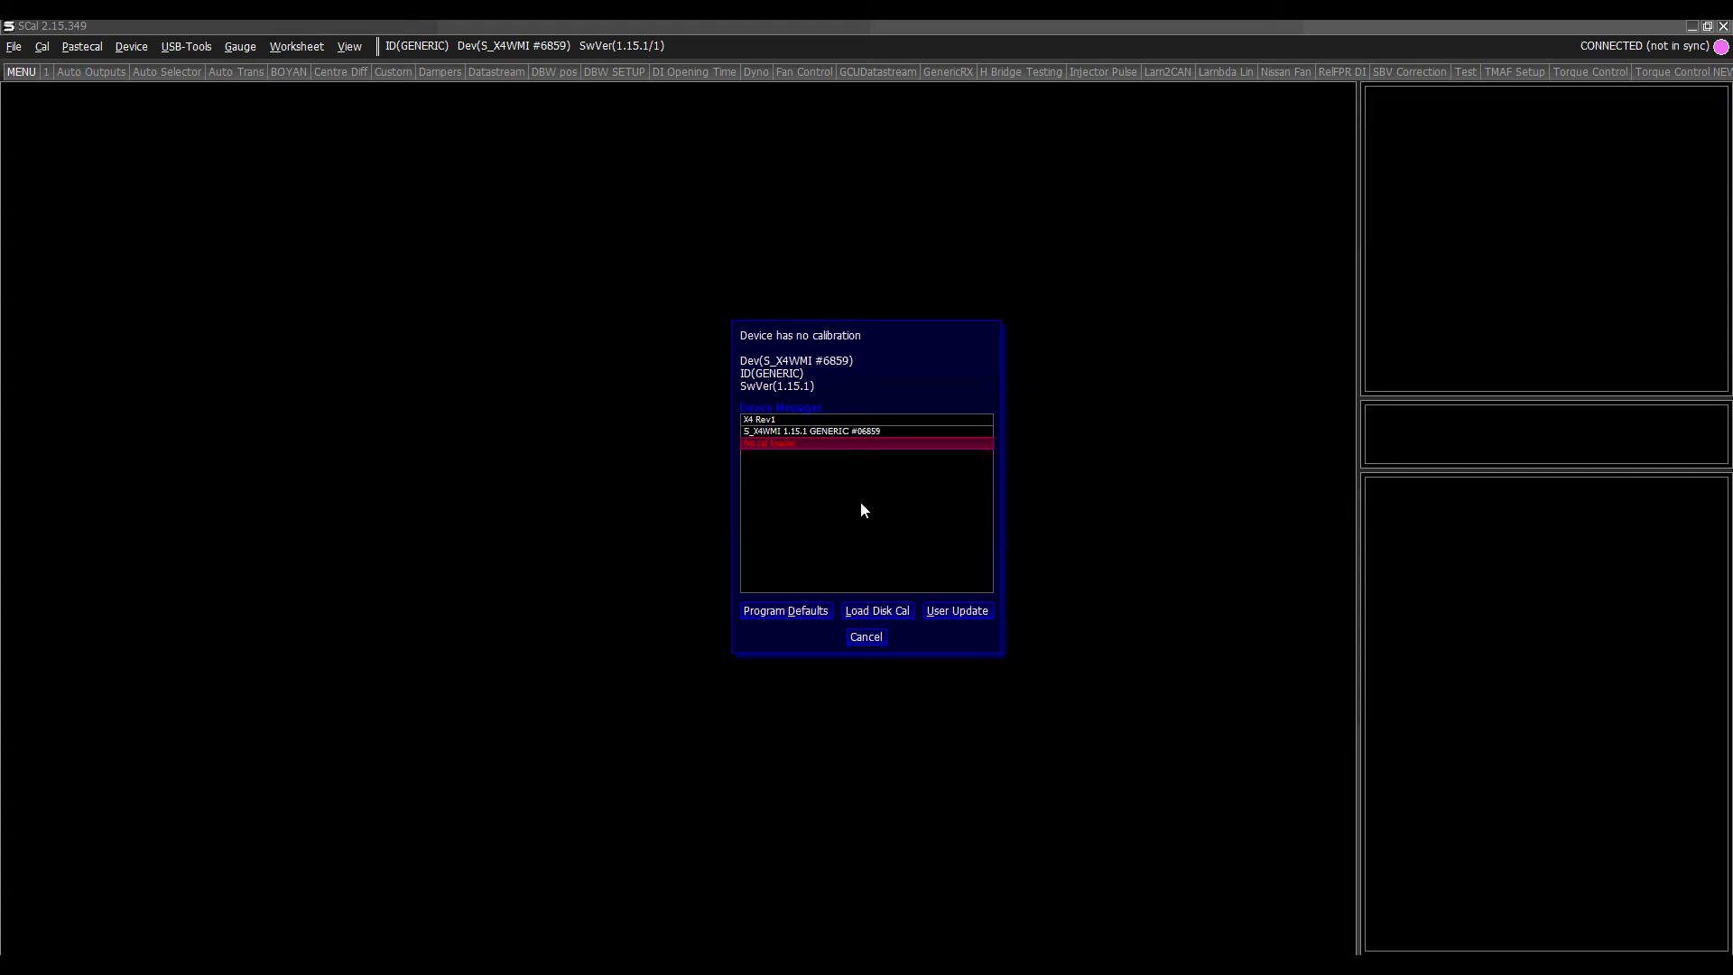
key("Tab")
key("Return")
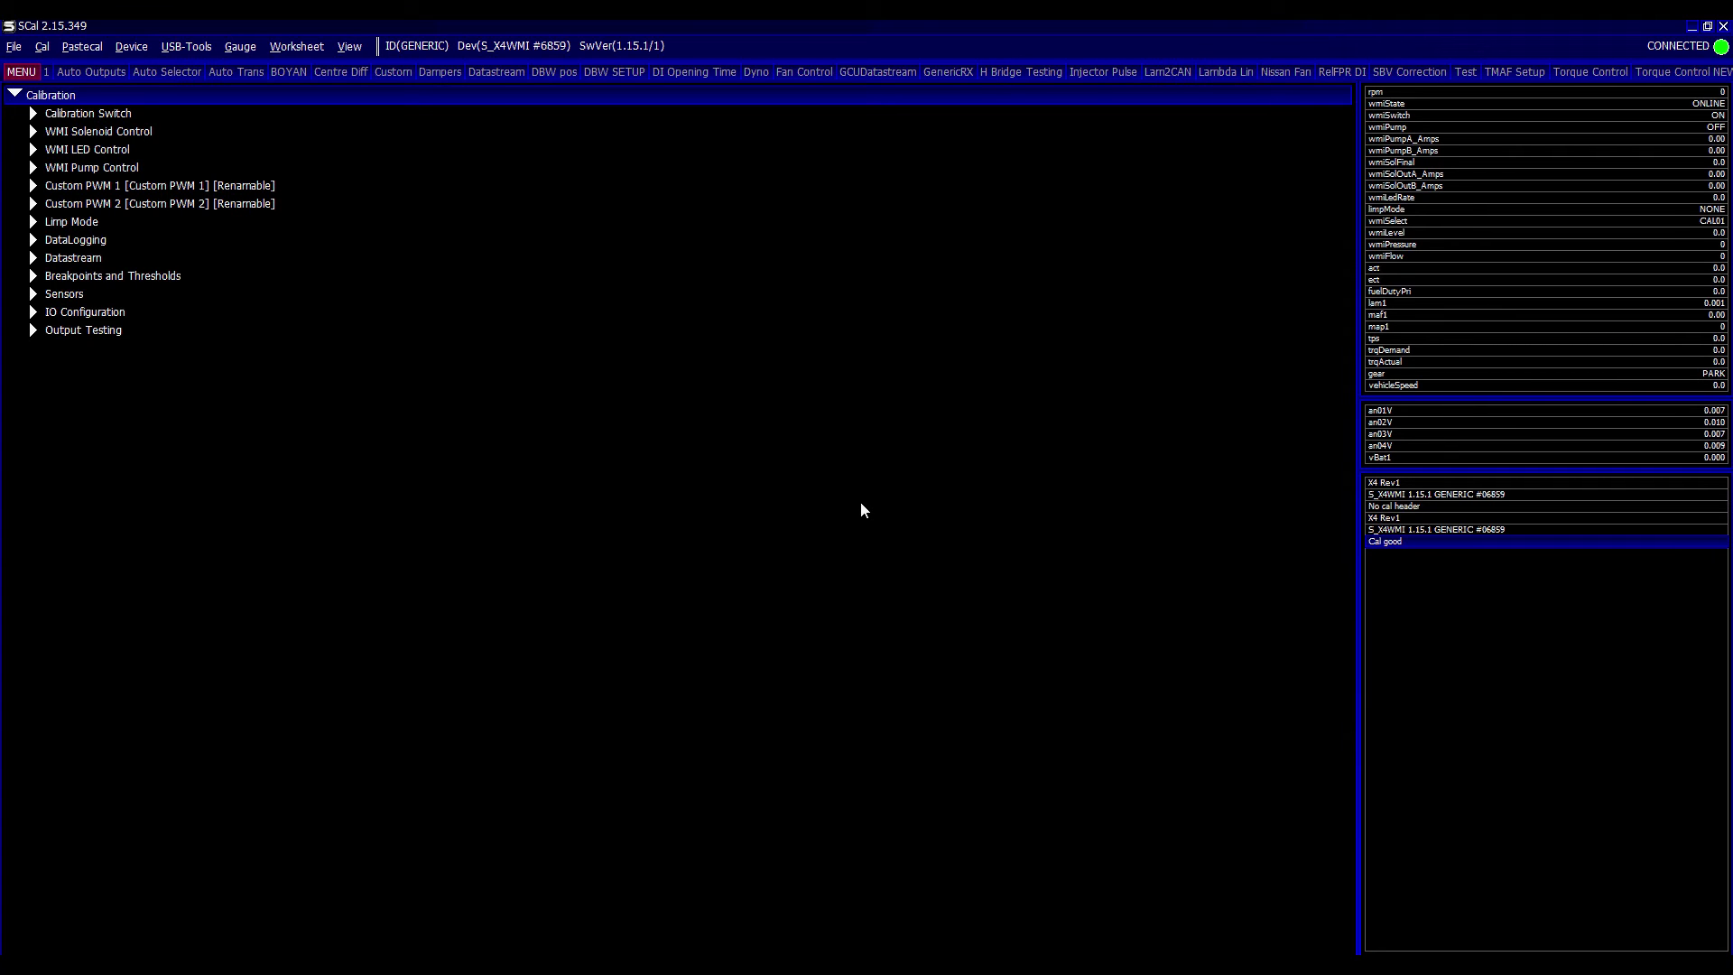
- Start a new calibration in SCal, disconnecting from the device
key("alt+f")
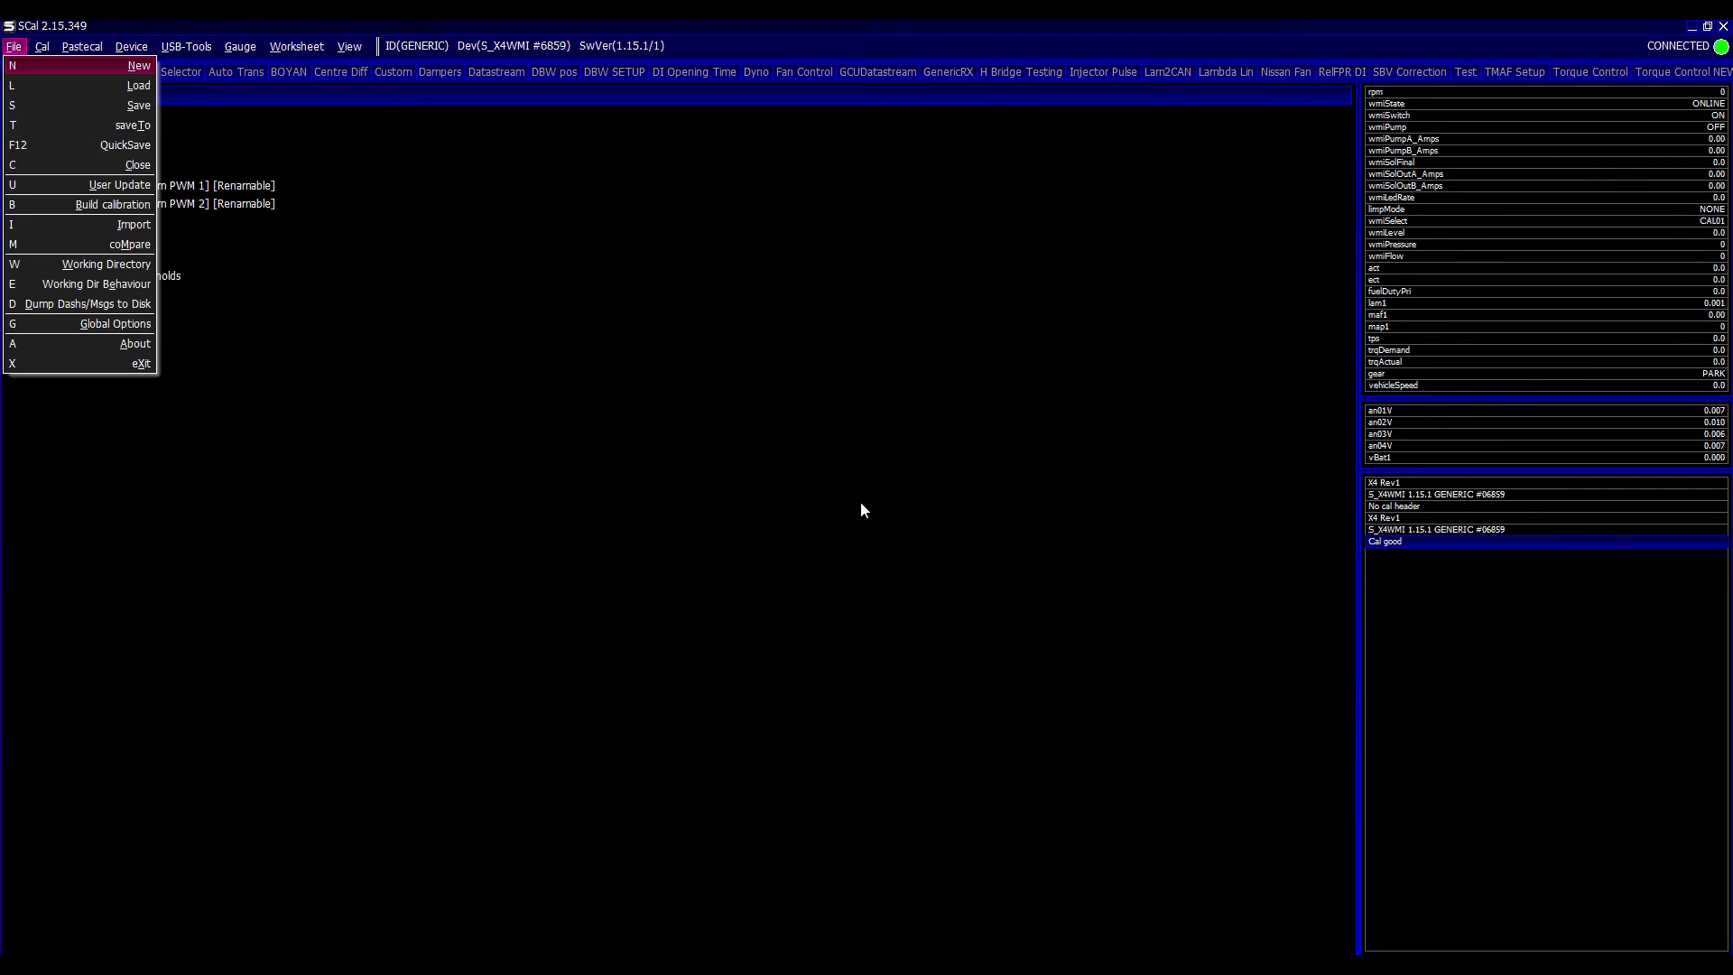
key("Down")
key("Return")
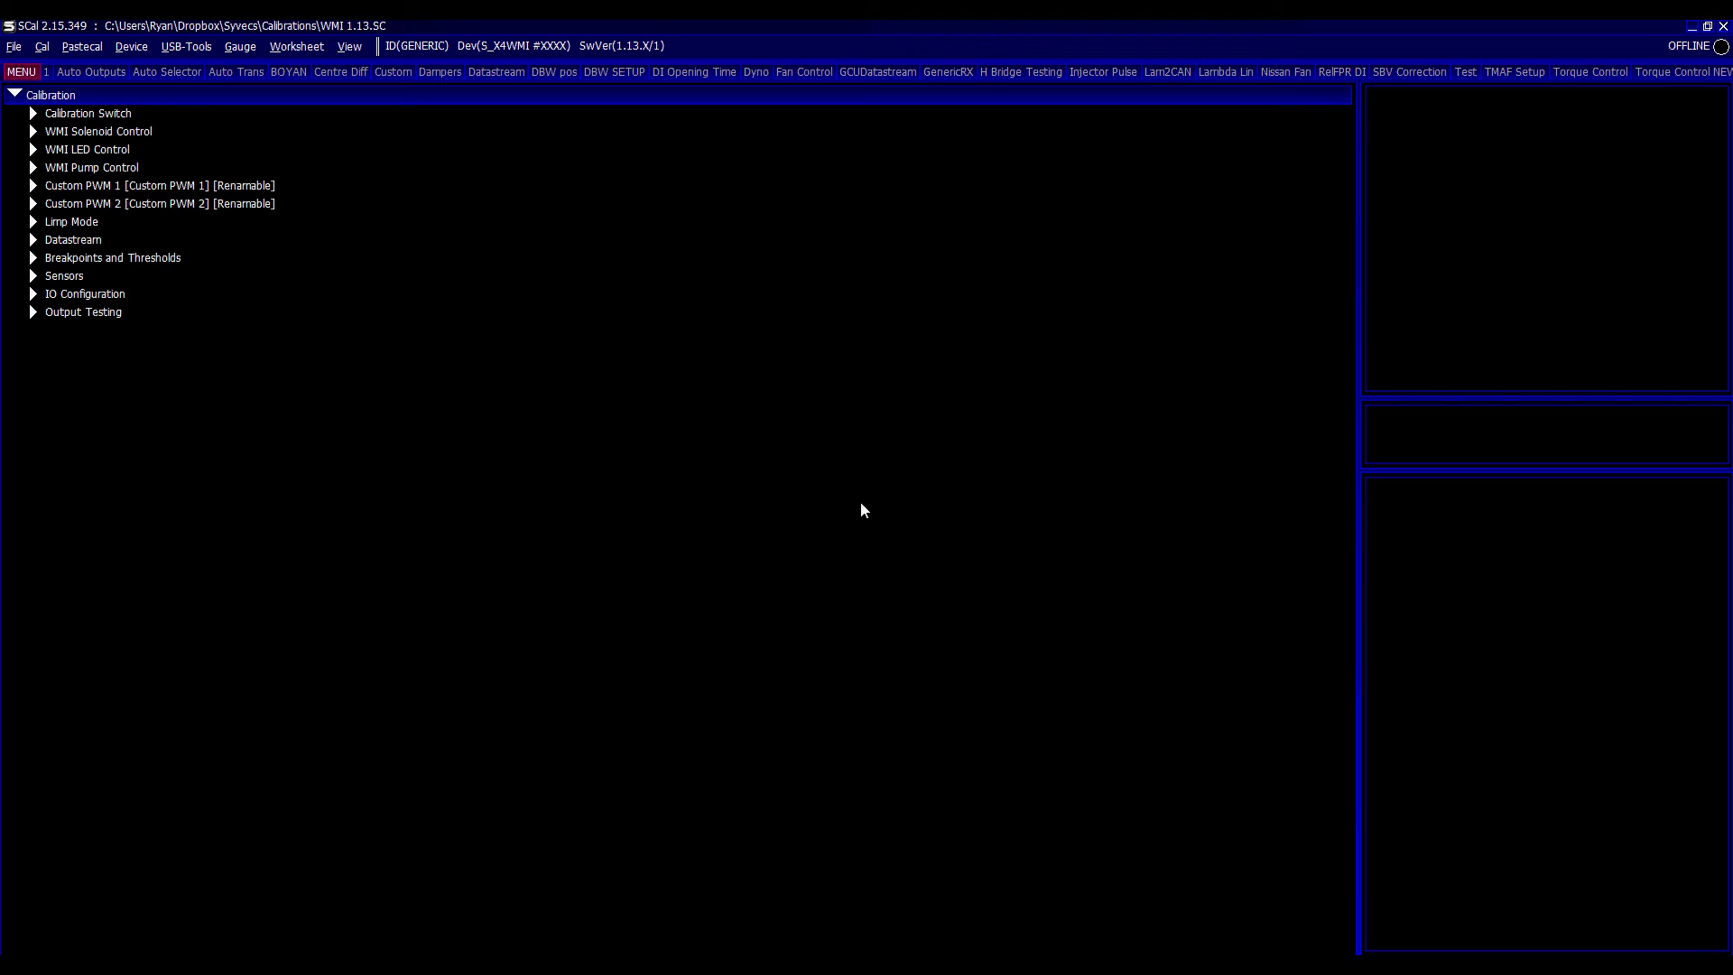
- Change the calibration's software version to the S_X4WMI 1.15 version file
key("alt+c")
key("Down")
key("Down")
key("Down")
key("Down")
key("v")
key("Return")
key("Down")
key("Down")
key("Down")
key("Down")
key("Down")
key("Down")
key("Down")
key("Down")
key("Down")
key("Down")
key("Down")
key("Down")
key("Down")
key("Down")
key("Down")
key("Down")
key("Down")
key("Down")
key("Down")
key("Down")
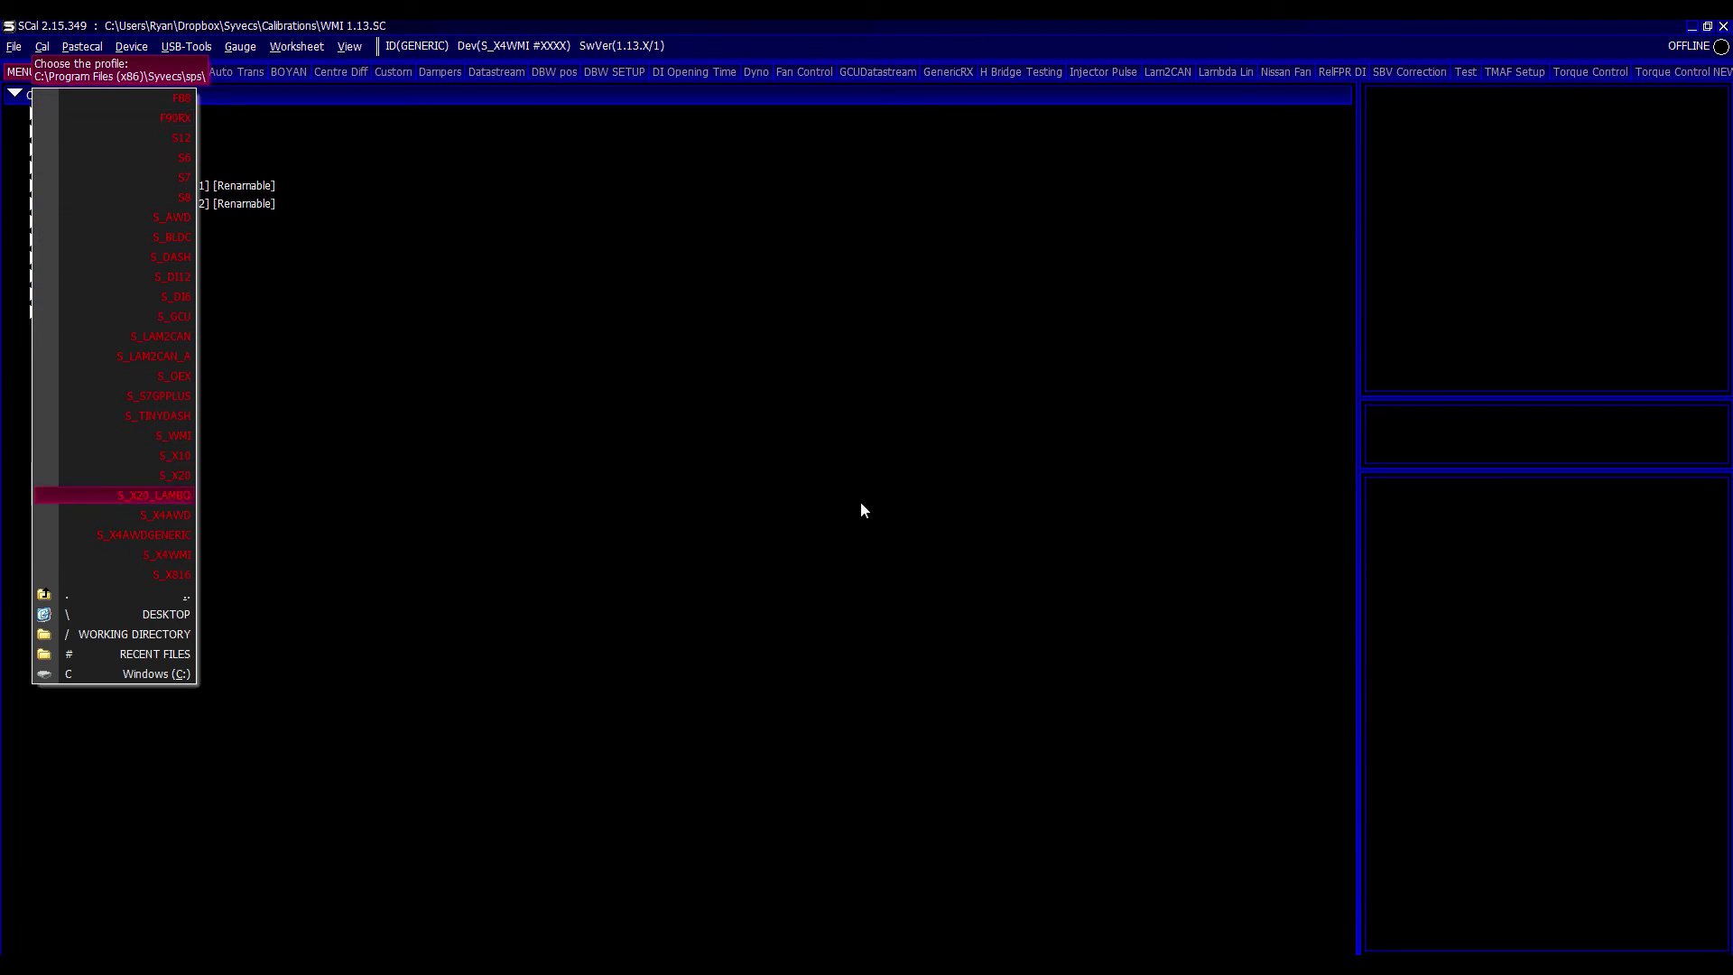
key("Down")
key("Return")
key("Down")
key("Down")
key("Down")
key("Return")
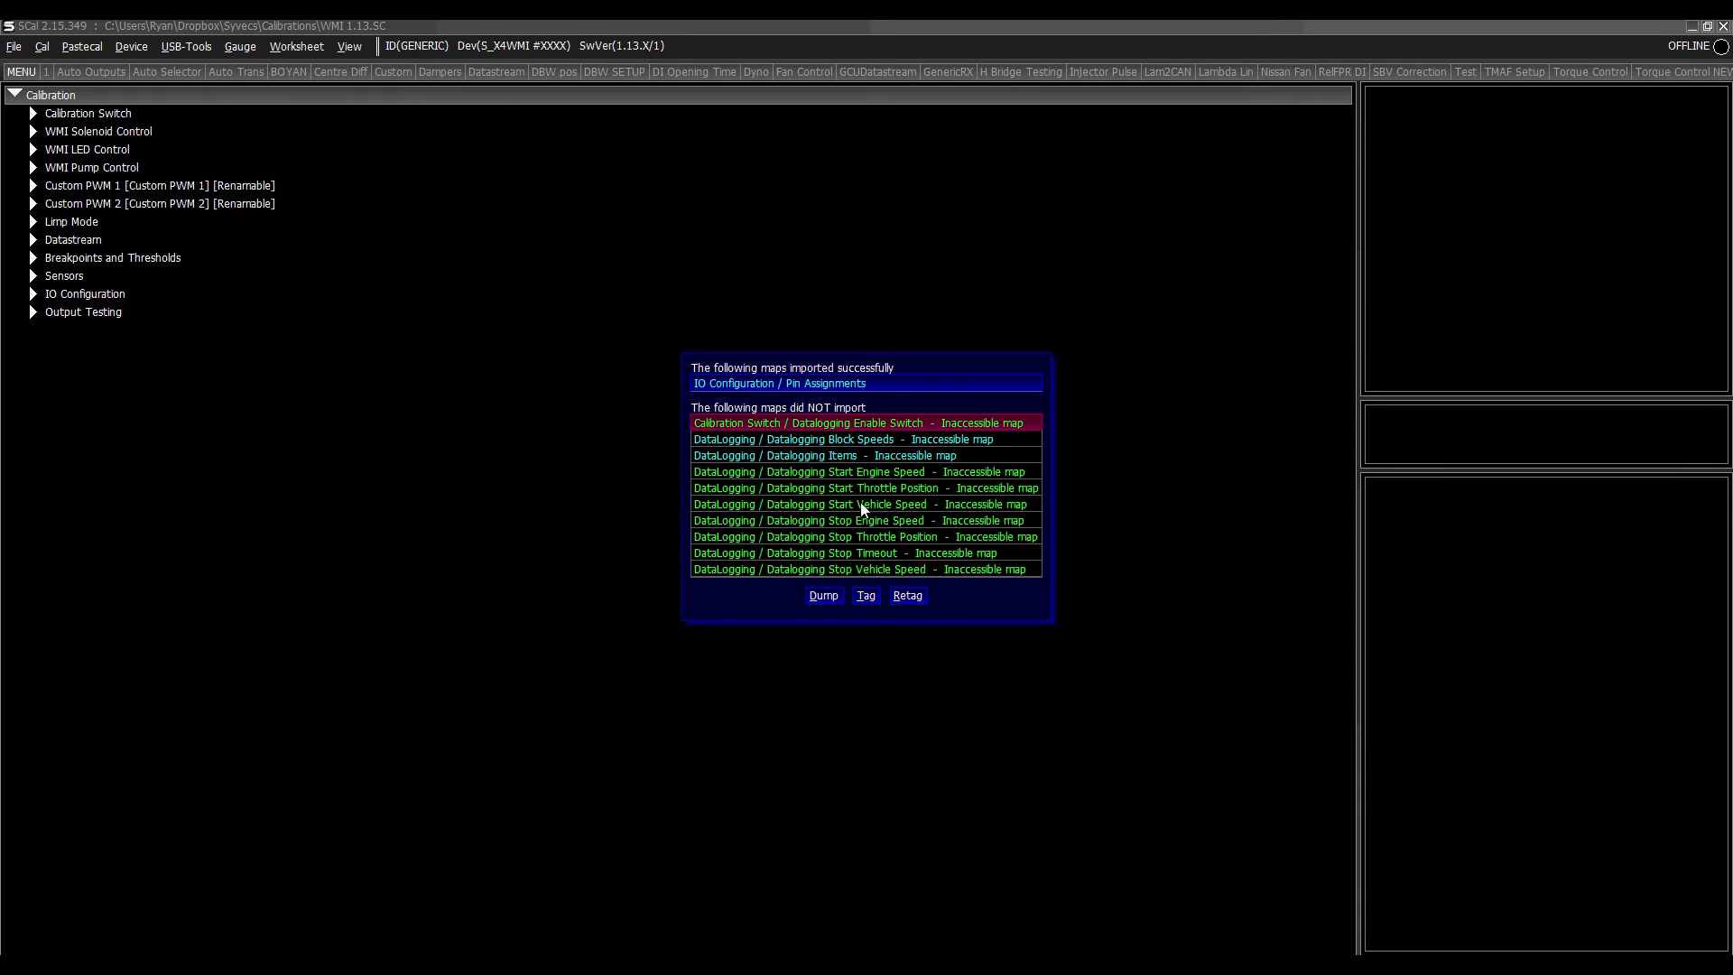
- Dismiss the map import report and expand the DataLogging section in the calibration tree
left_click(861, 504)
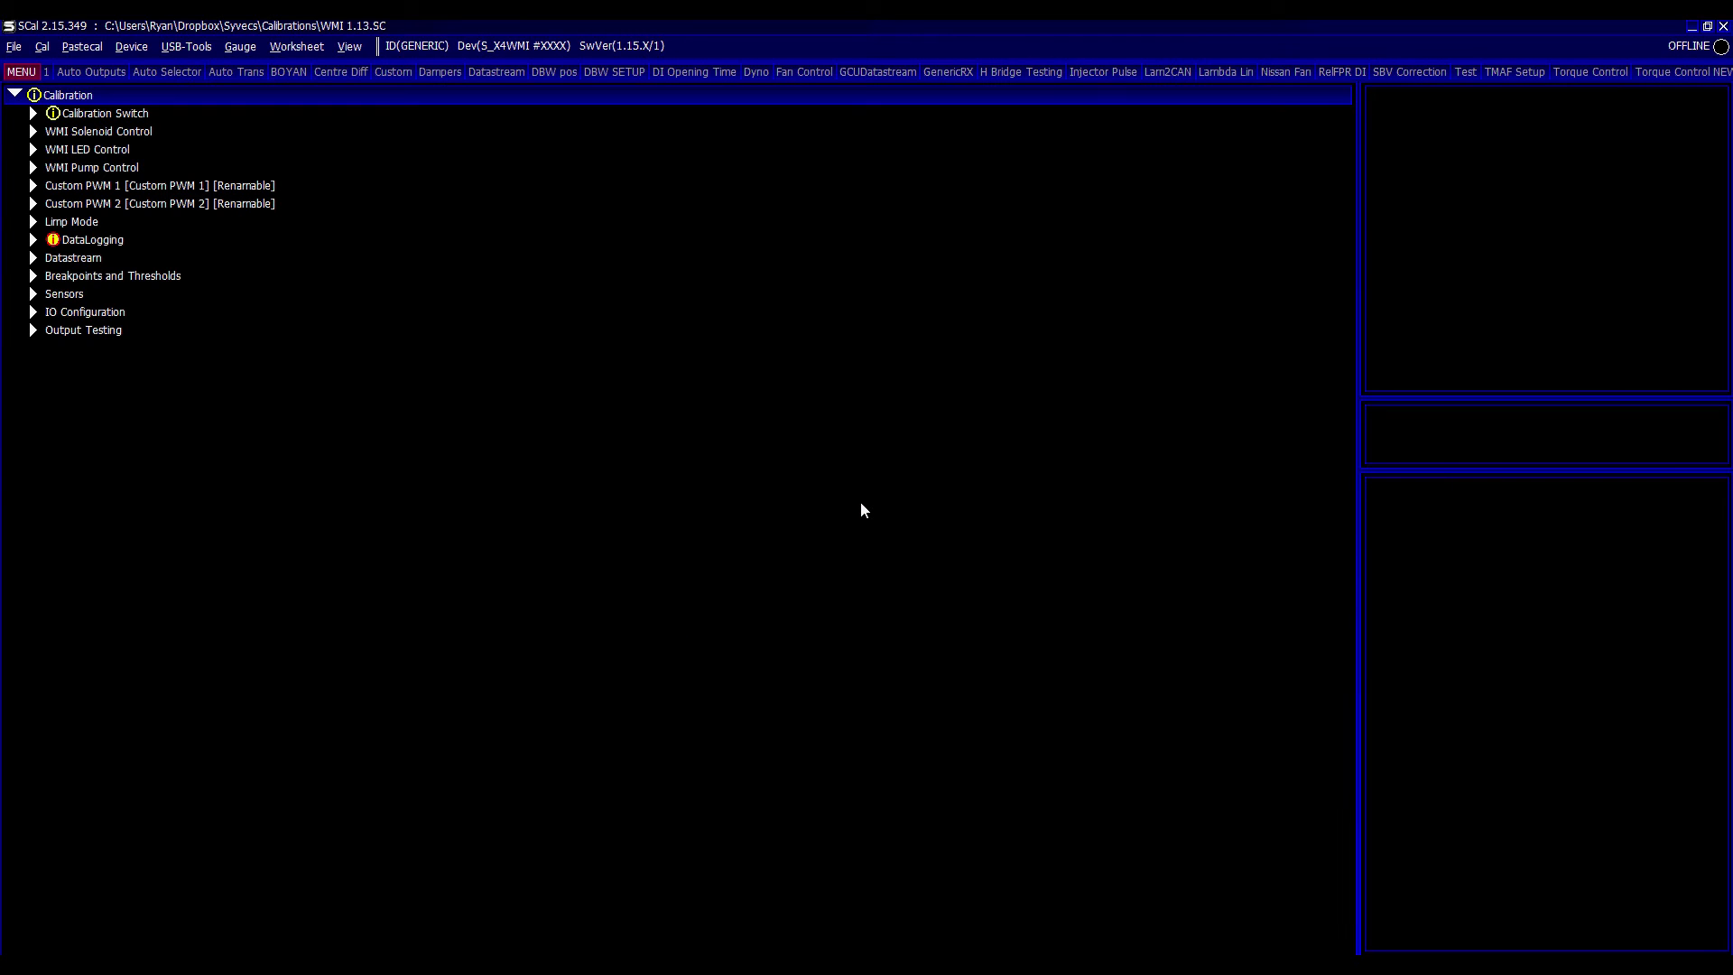
key("Down")
key("Right")
key("Down")
key("Down")
key("Down")
key("Down")
key("Down")
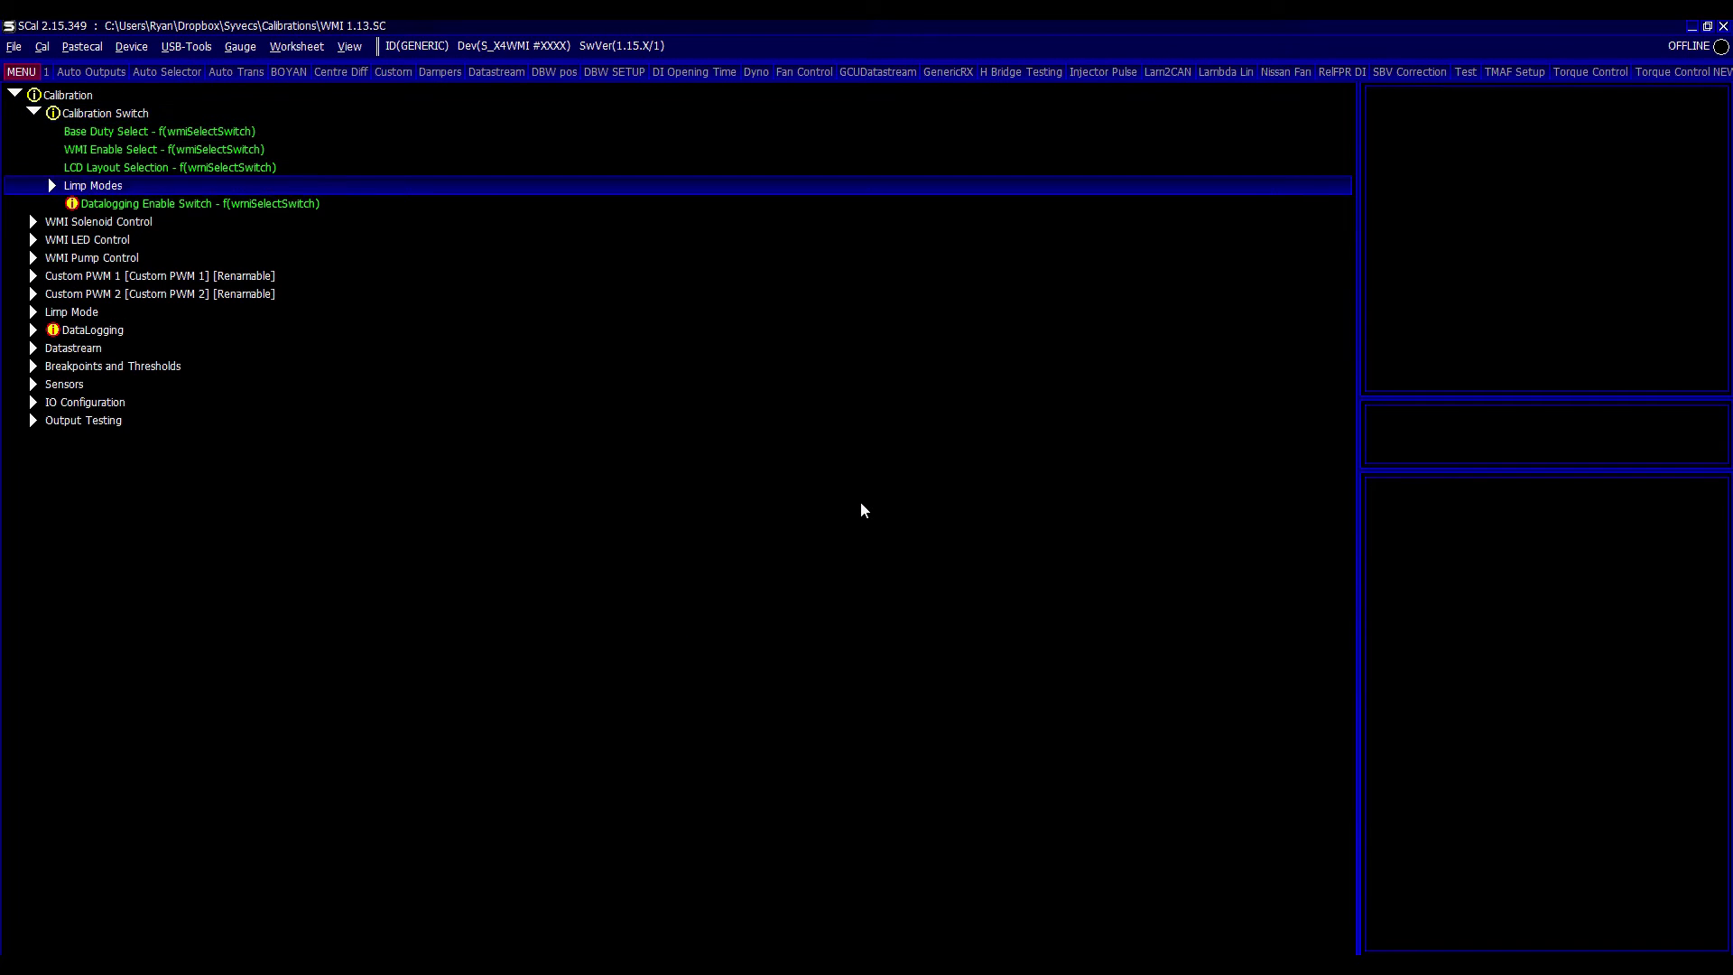
key("Down")
key("Down")
key("Down")
key("Down")
key("Down")
key("Down")
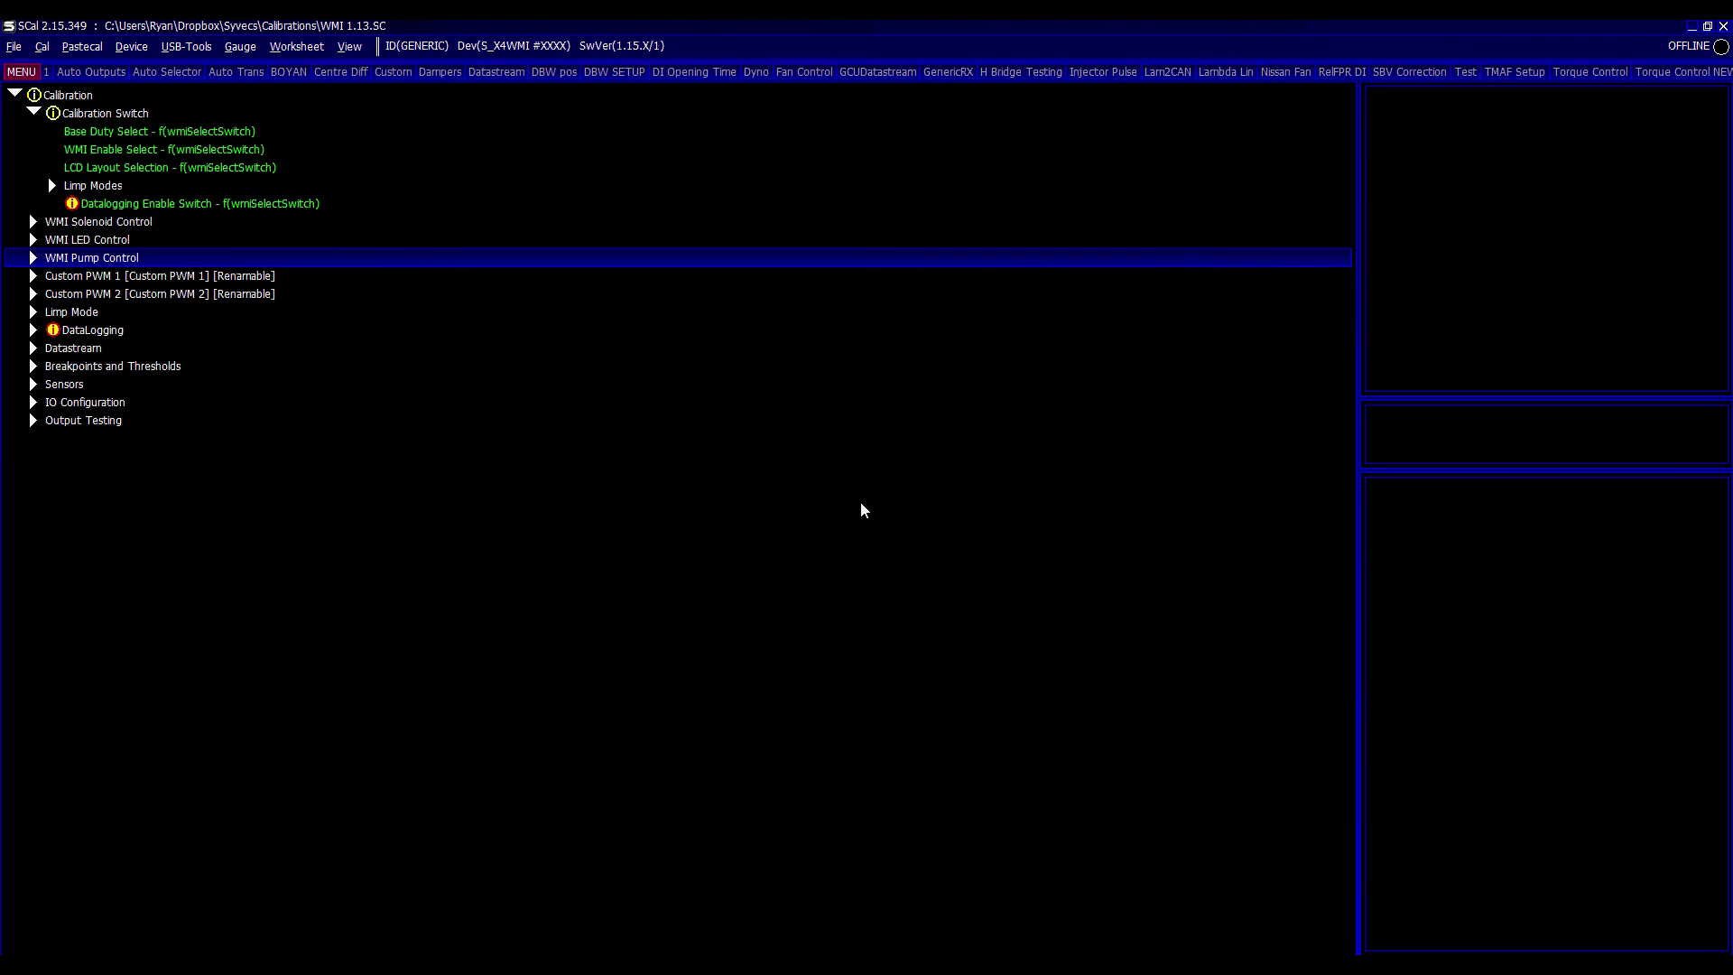
key("Right")
key("Left")
key("Down")
key("Right")
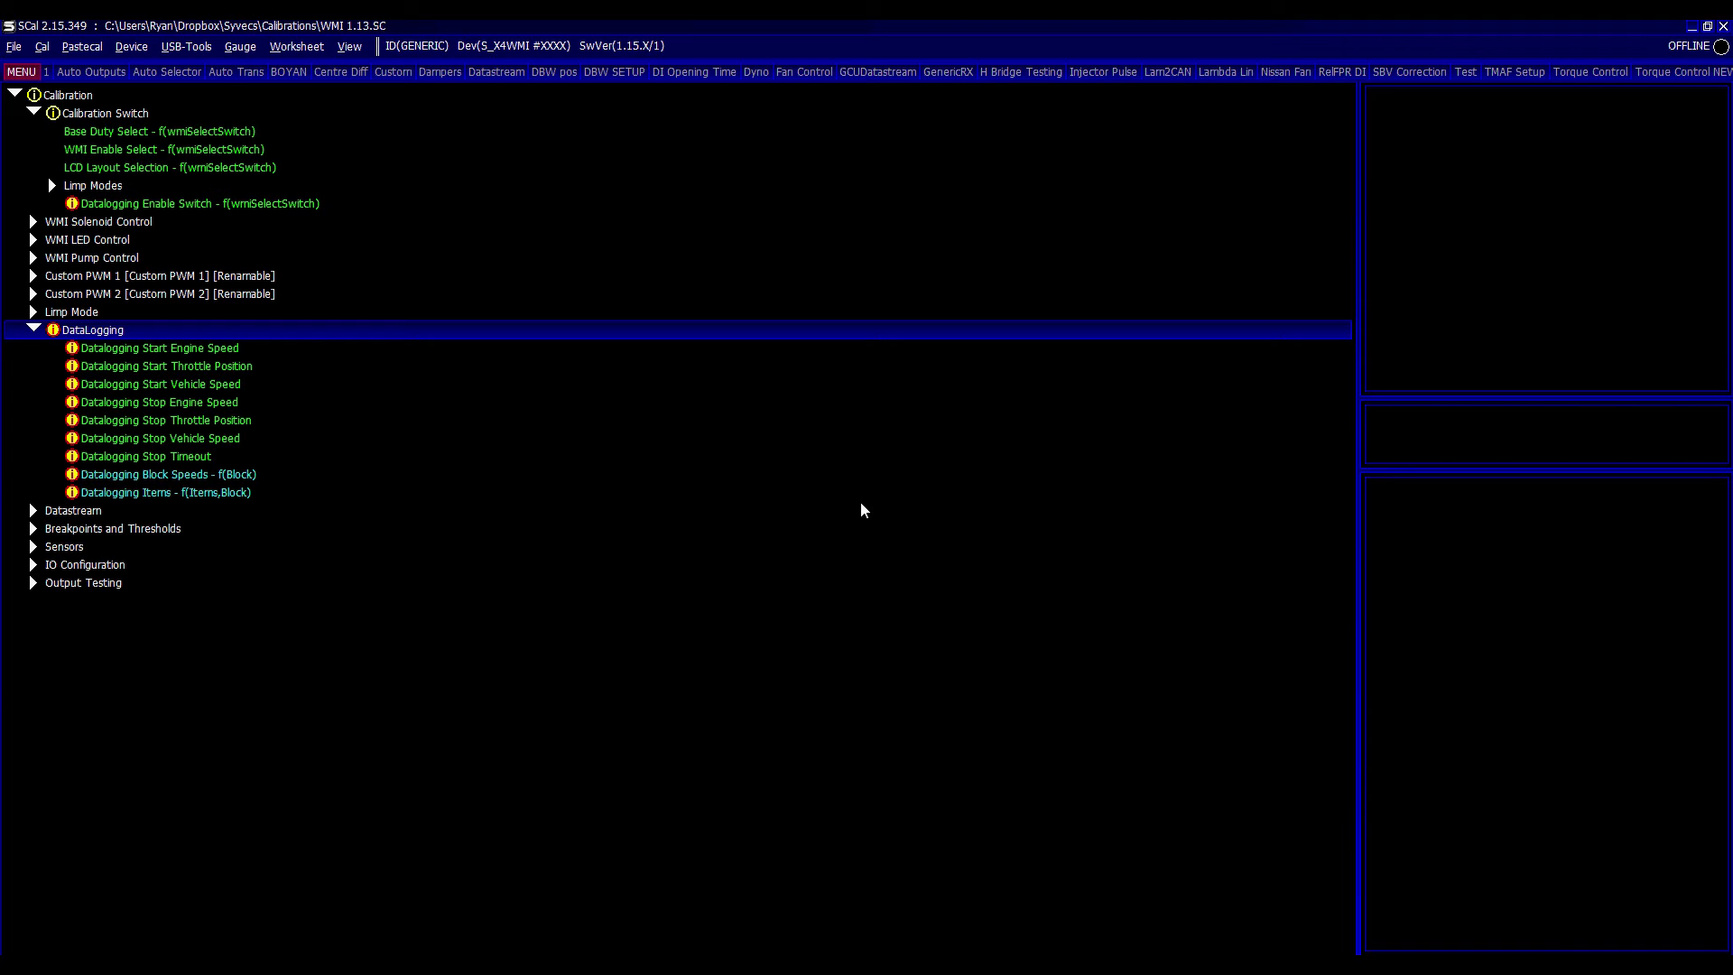
- Save the calibration as WMI 1.15, overwriting the existing file
key("alt+f")
key("a")
key("End")
key("BackSpace")
type("5")
key("Return")
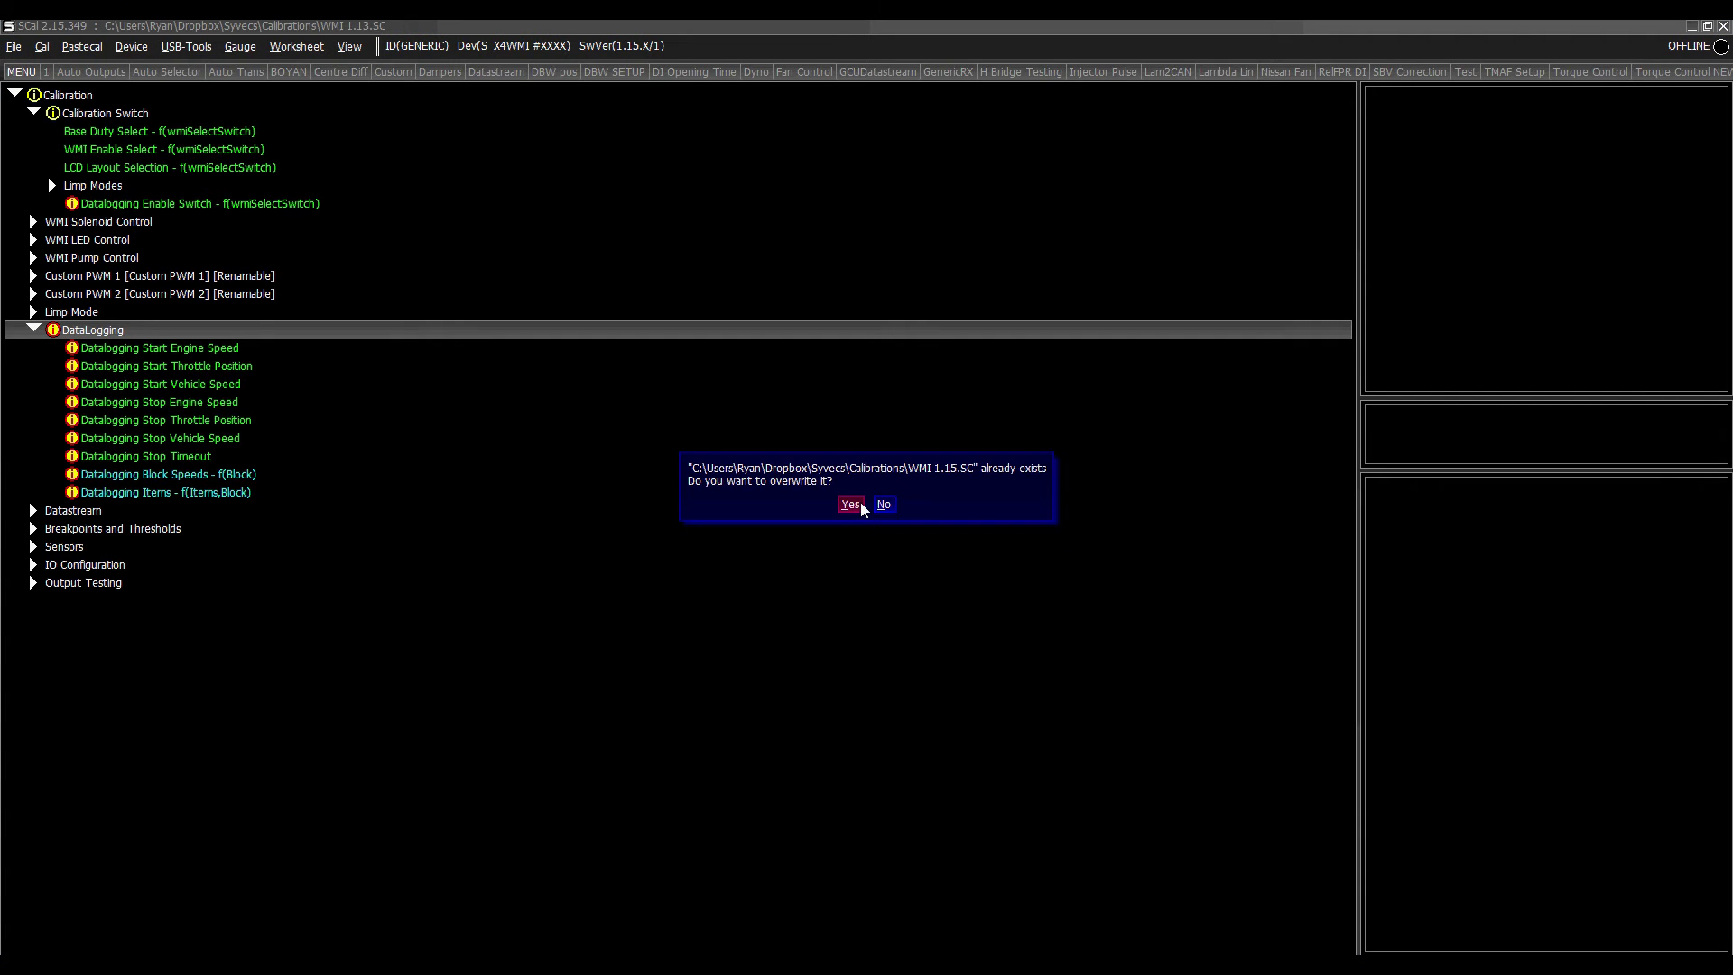
left_click(859, 501)
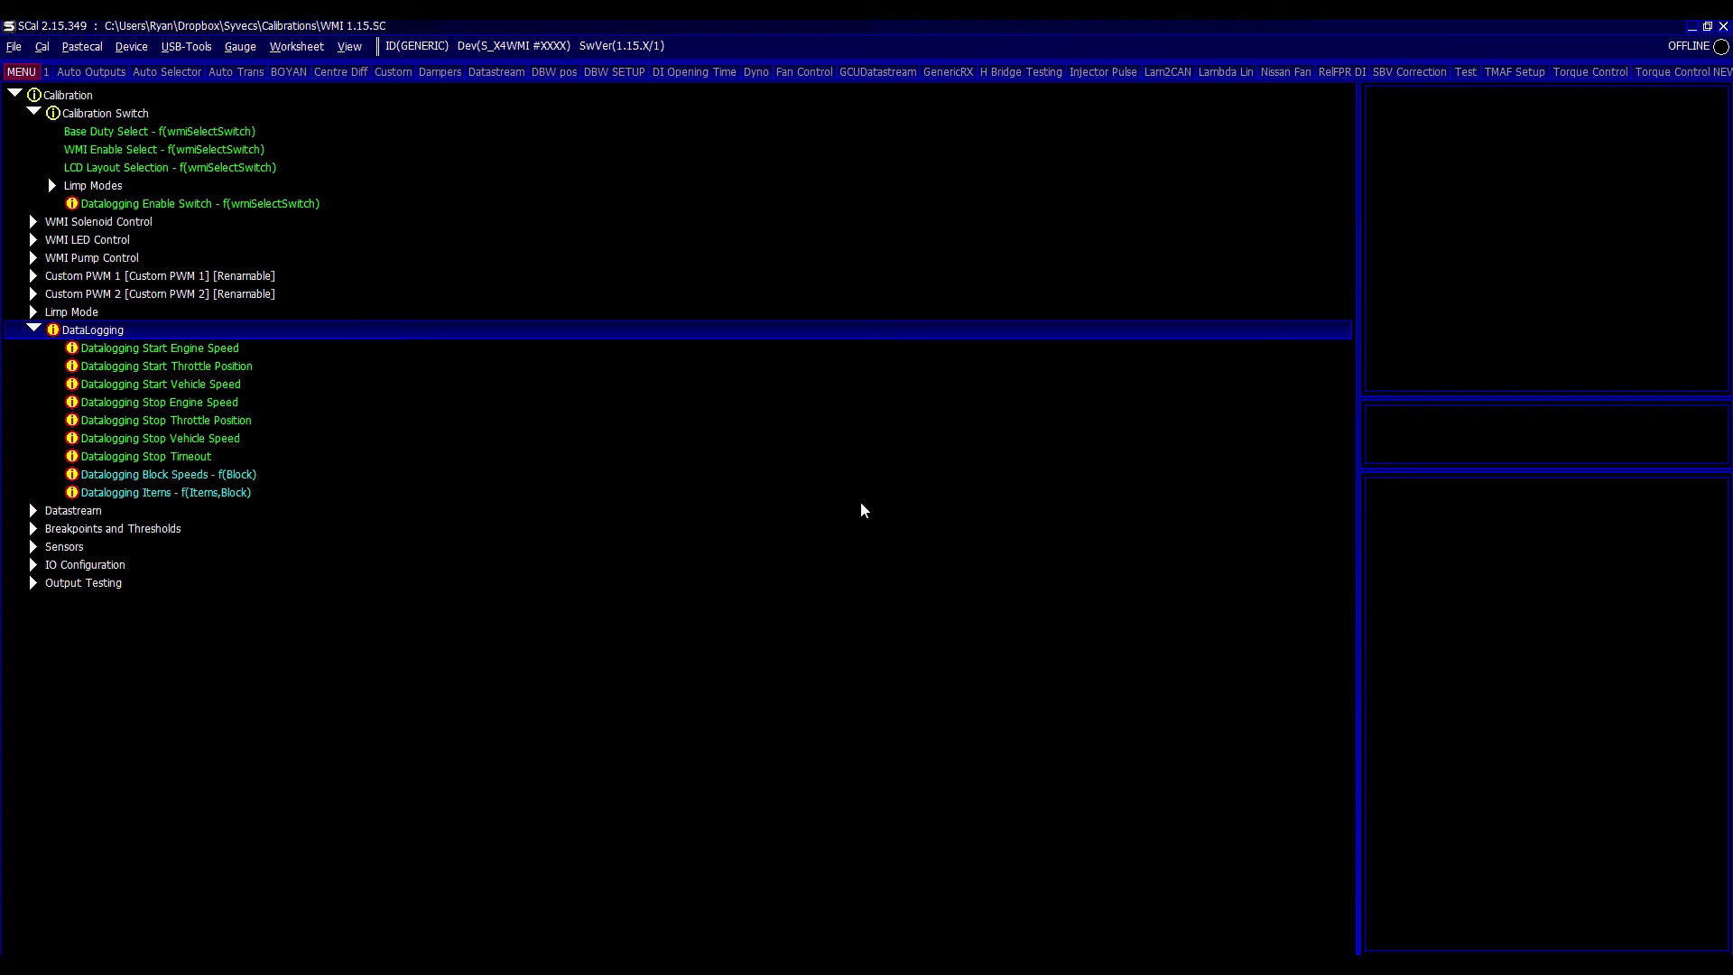
- Program WMI 1.15.SC into the found WMI device and reconnect to it
key("alt+f")
key("c")
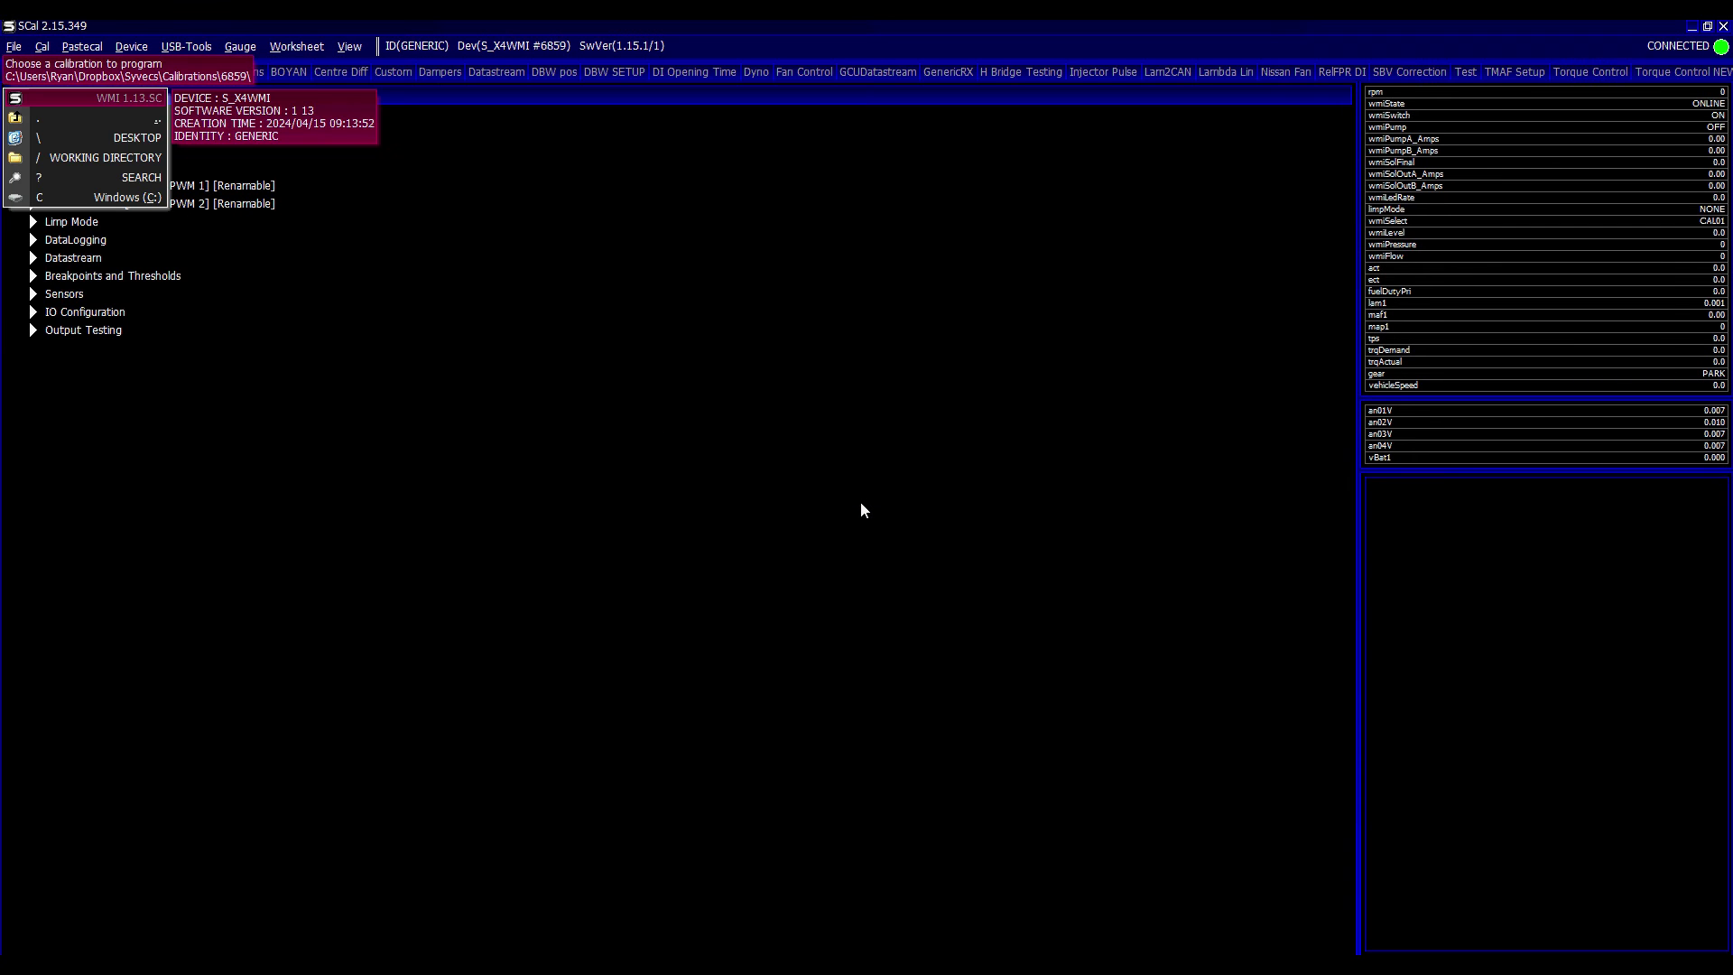
key("Home")
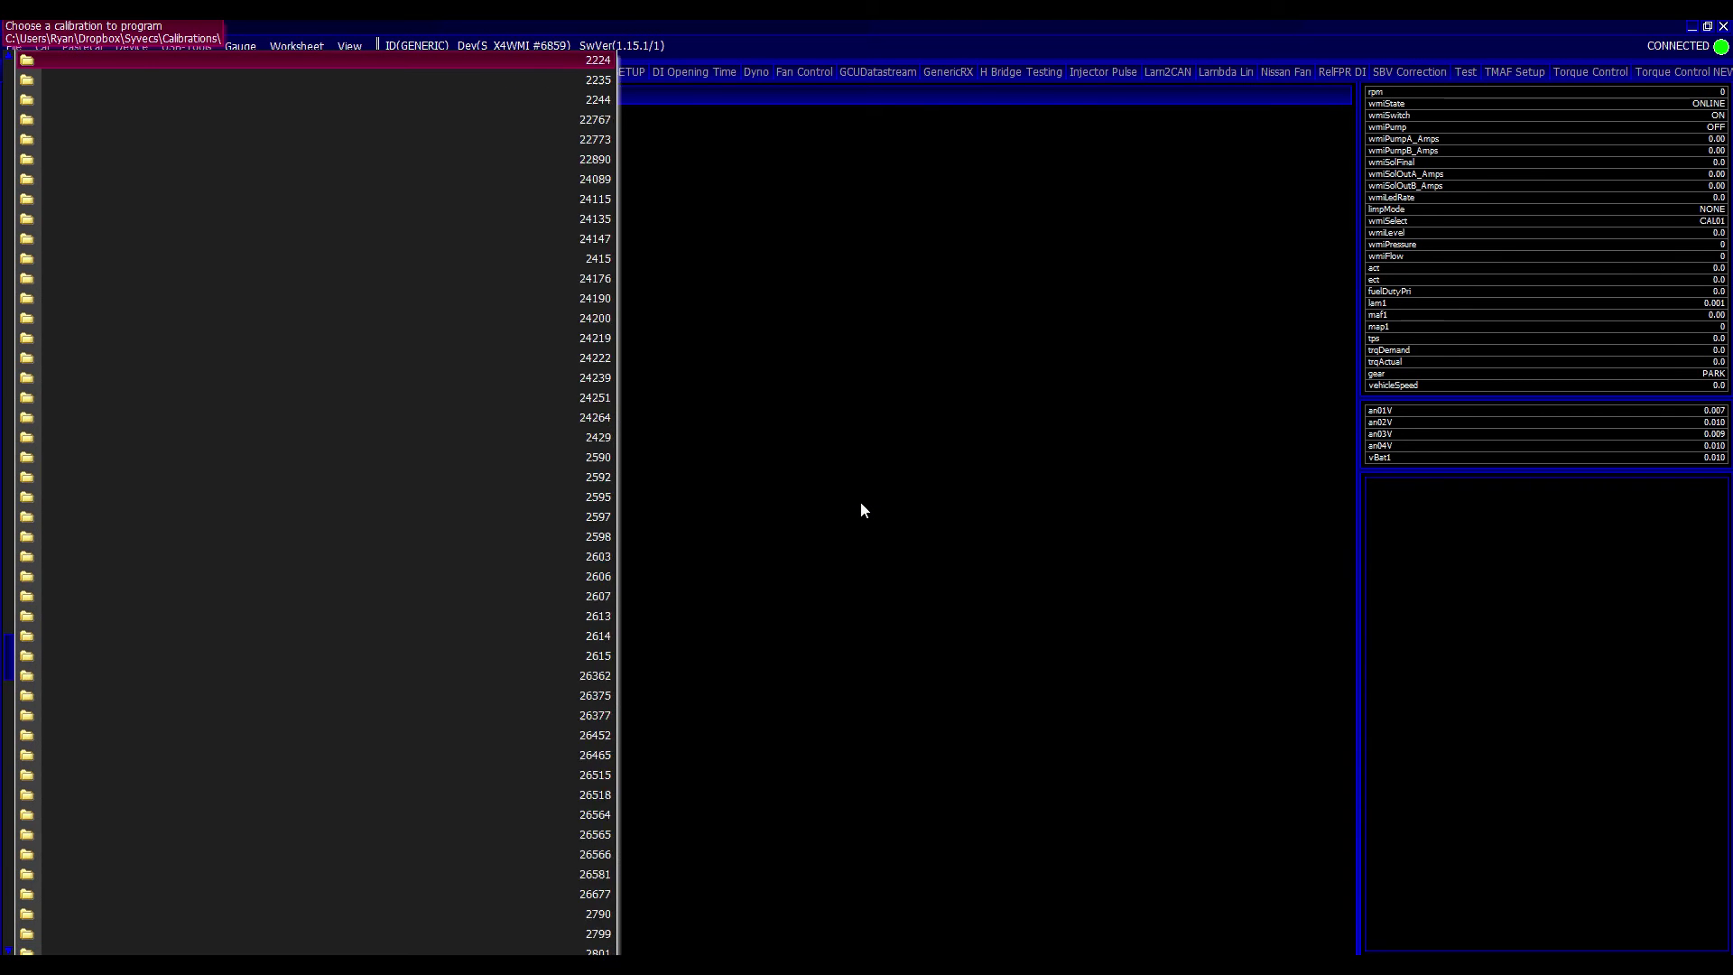
key("Return")
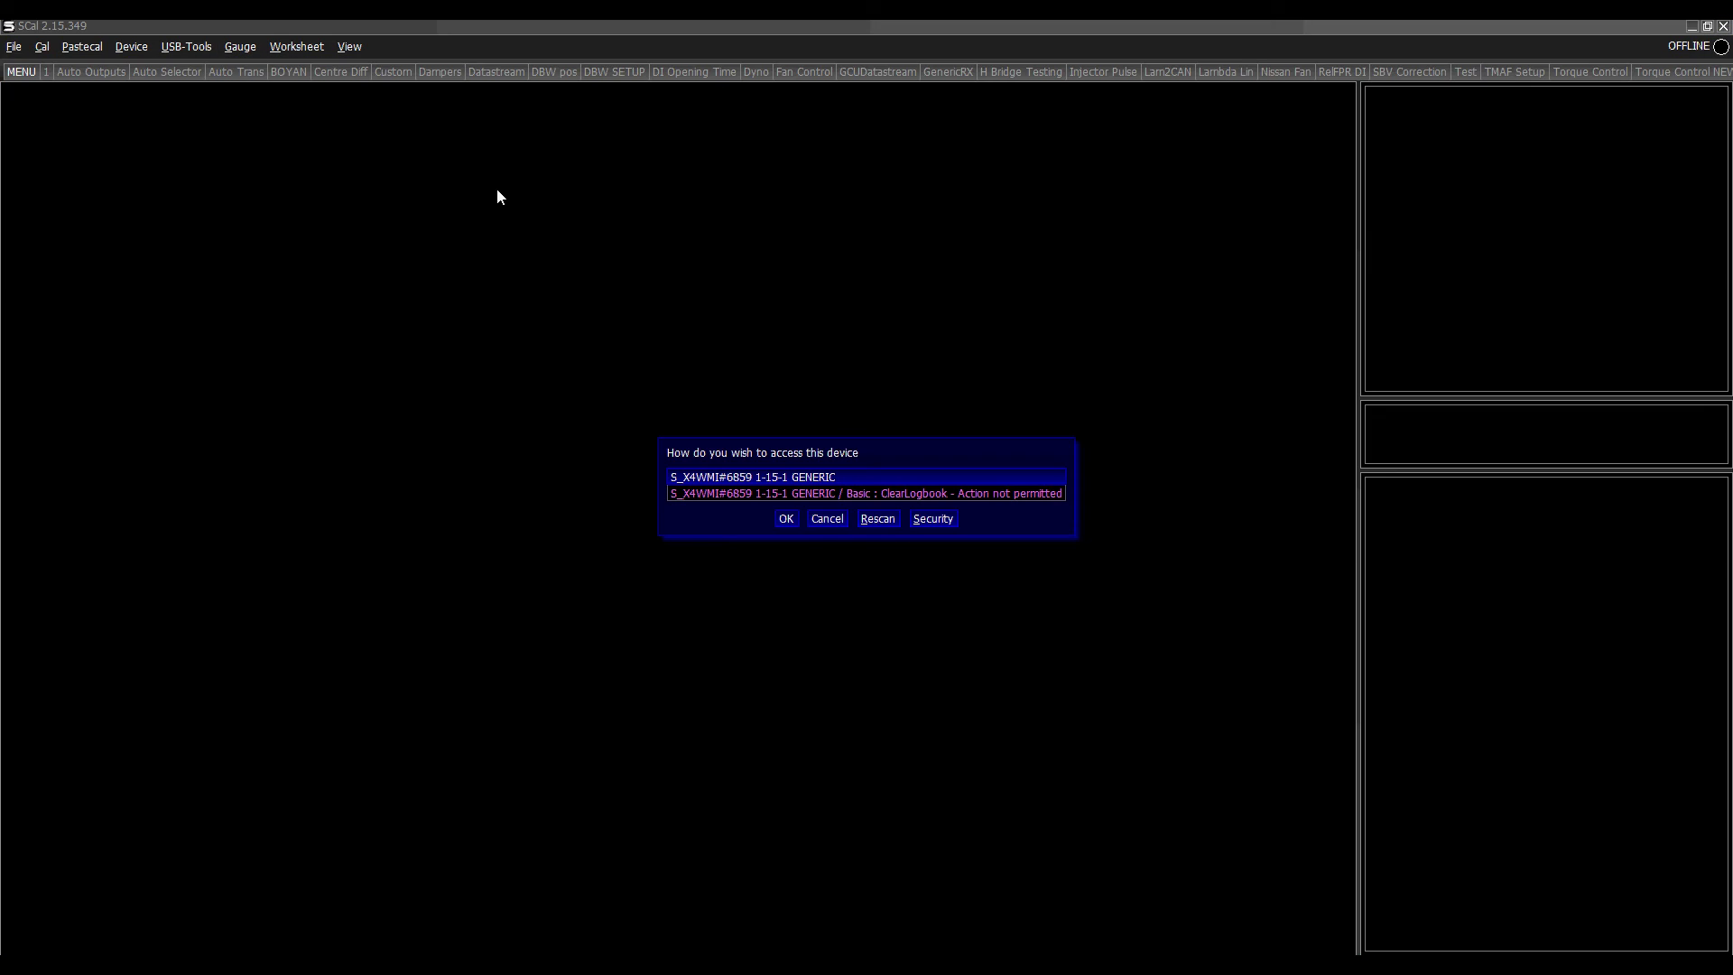
key("Return")
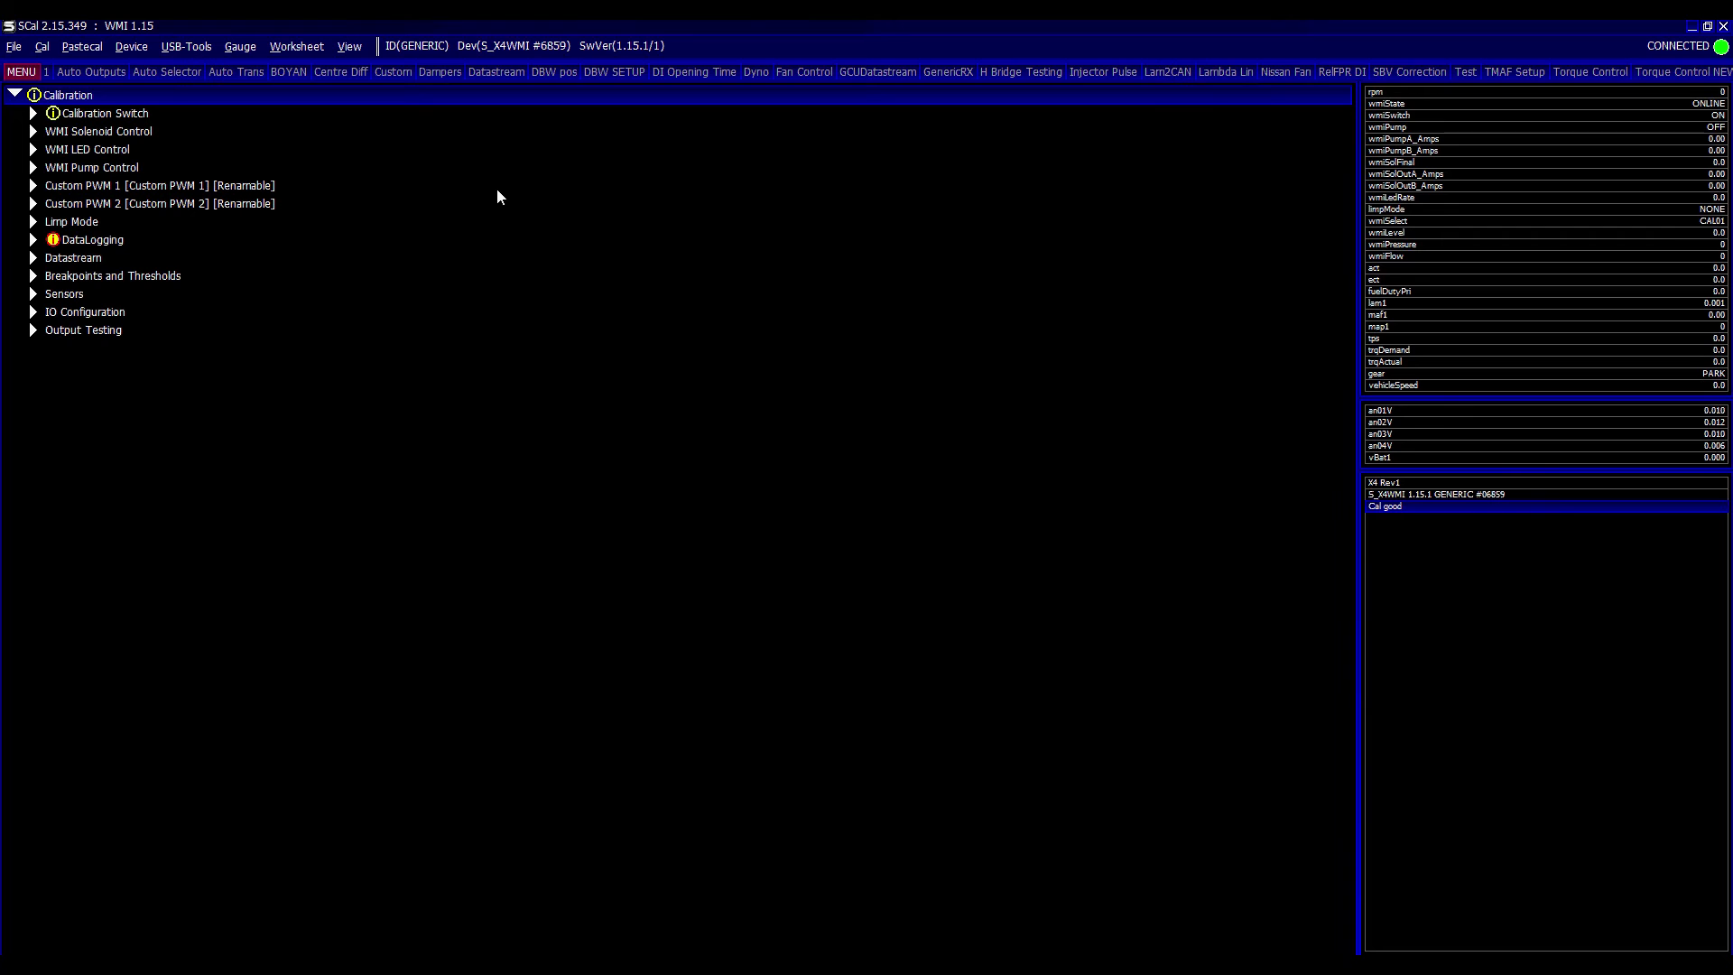
- Enable automatic logging download from the USB-Tools menu
key("alt+u")
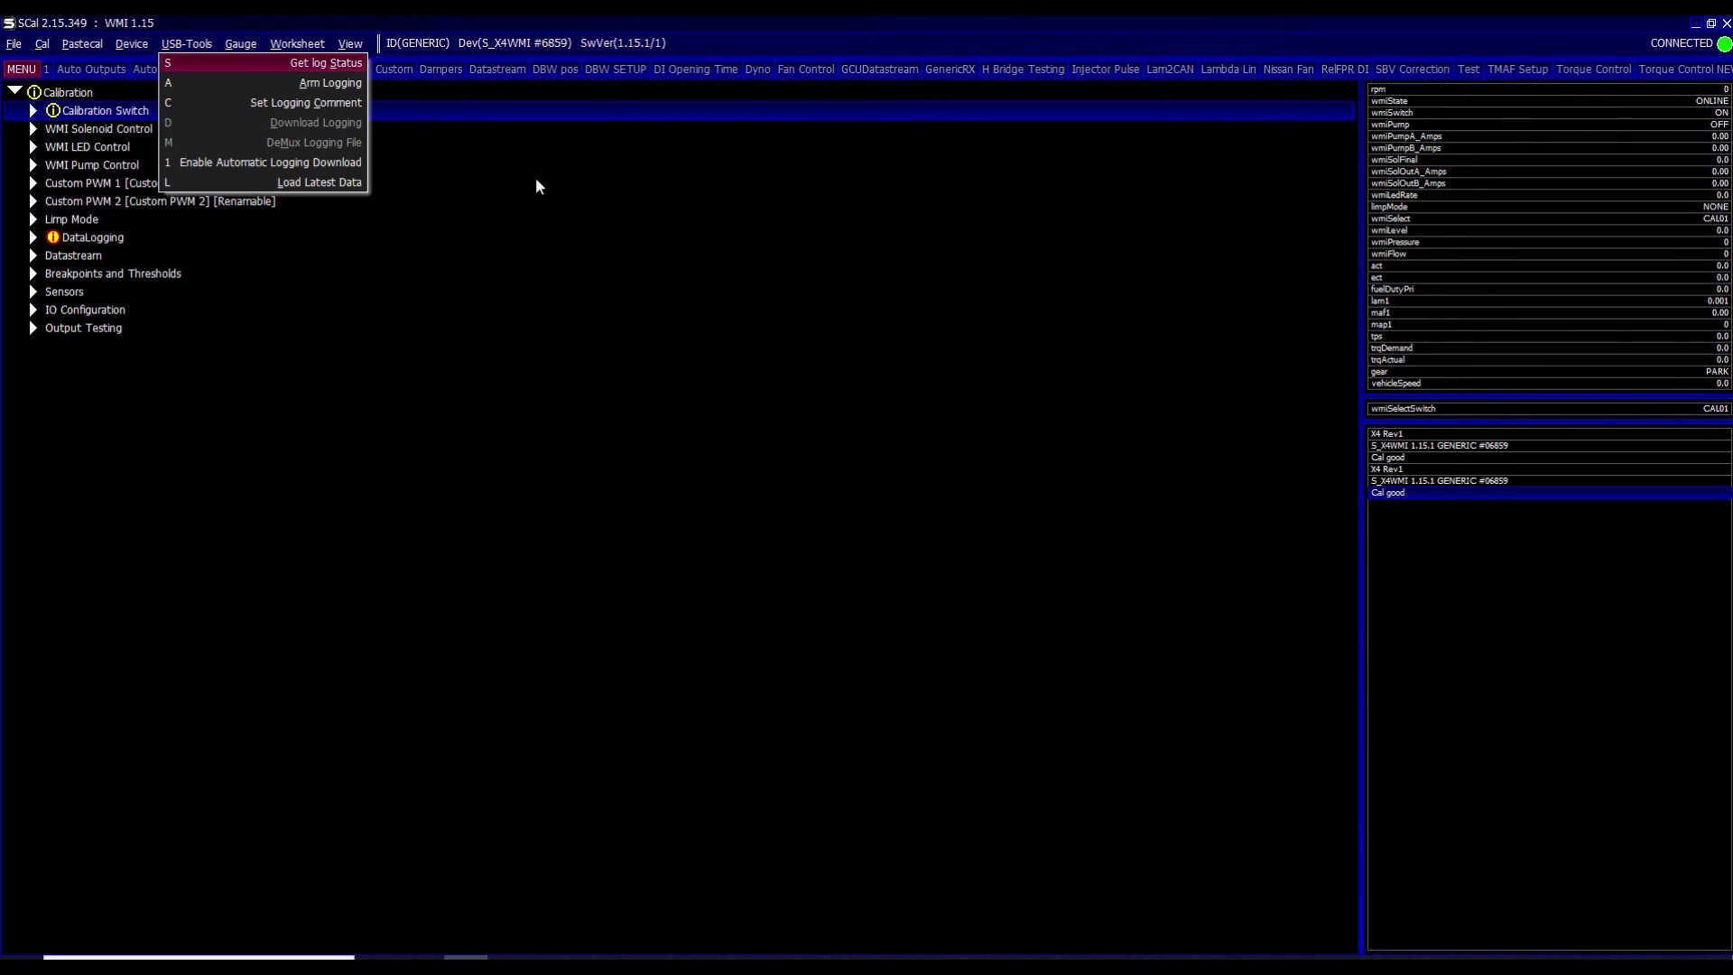
key("Down")
key("Down")
key("Down")
key("Down")
key("Up")
key("Escape")
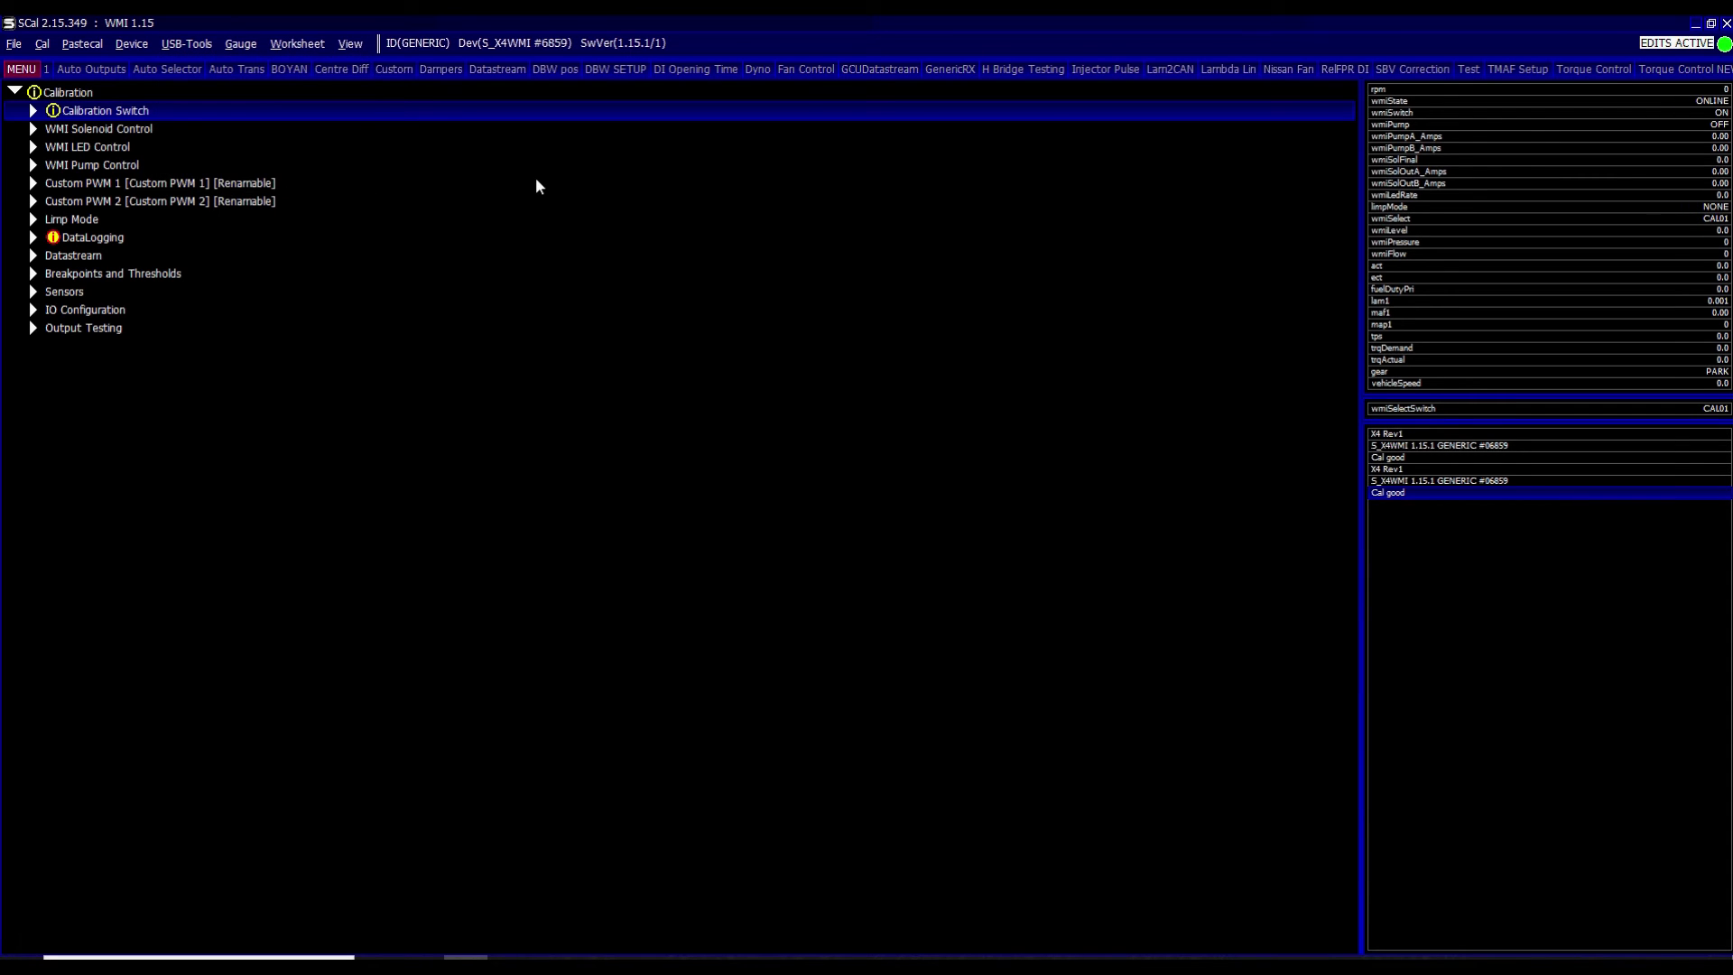
- Set the logging comment to 'Test'
key("alt+u")
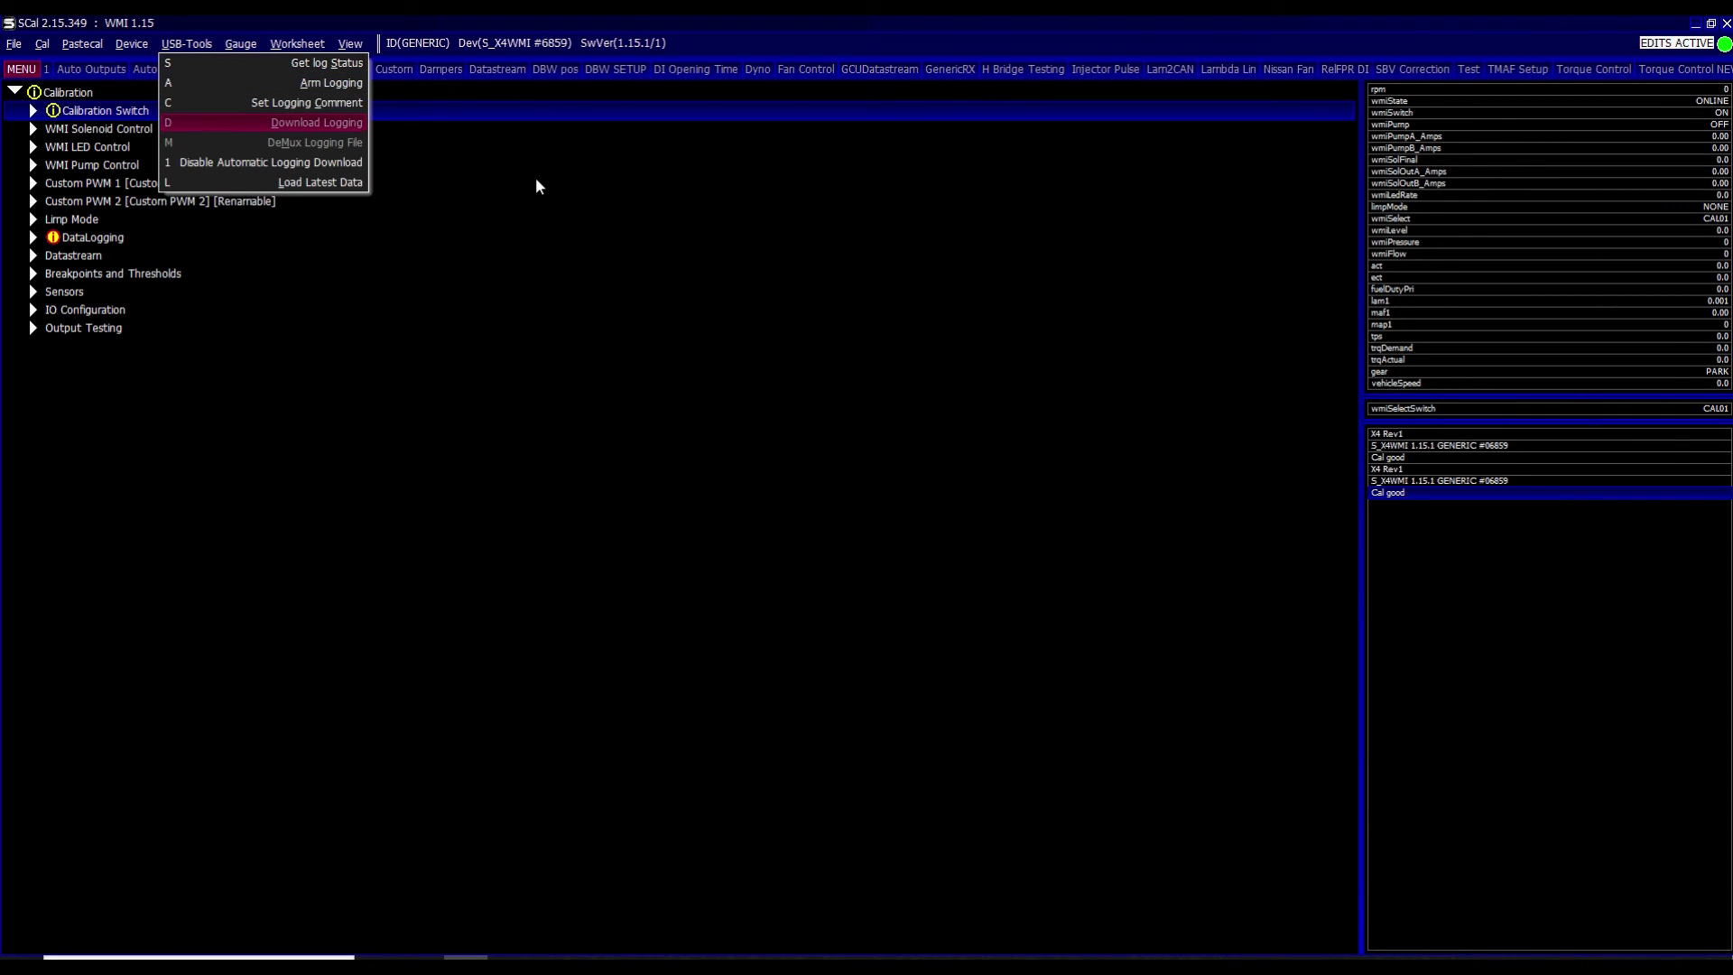
key("Down")
key("Down")
key("Up")
key("Return")
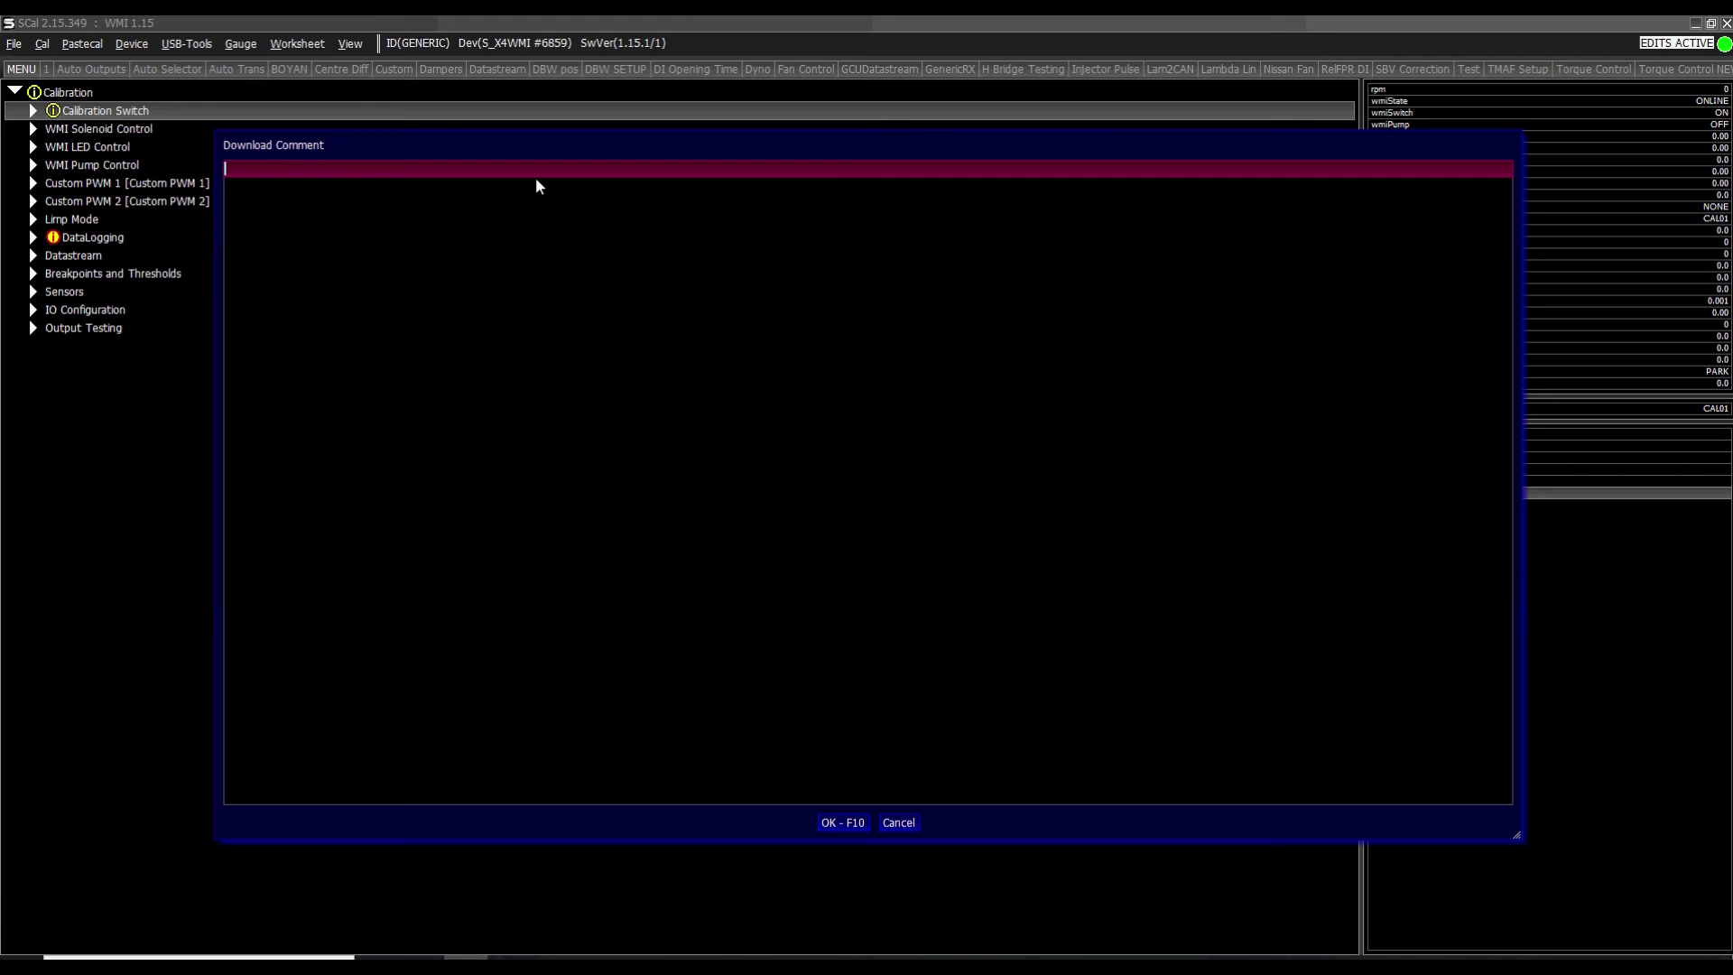
type("Test")
left_click(841, 822)
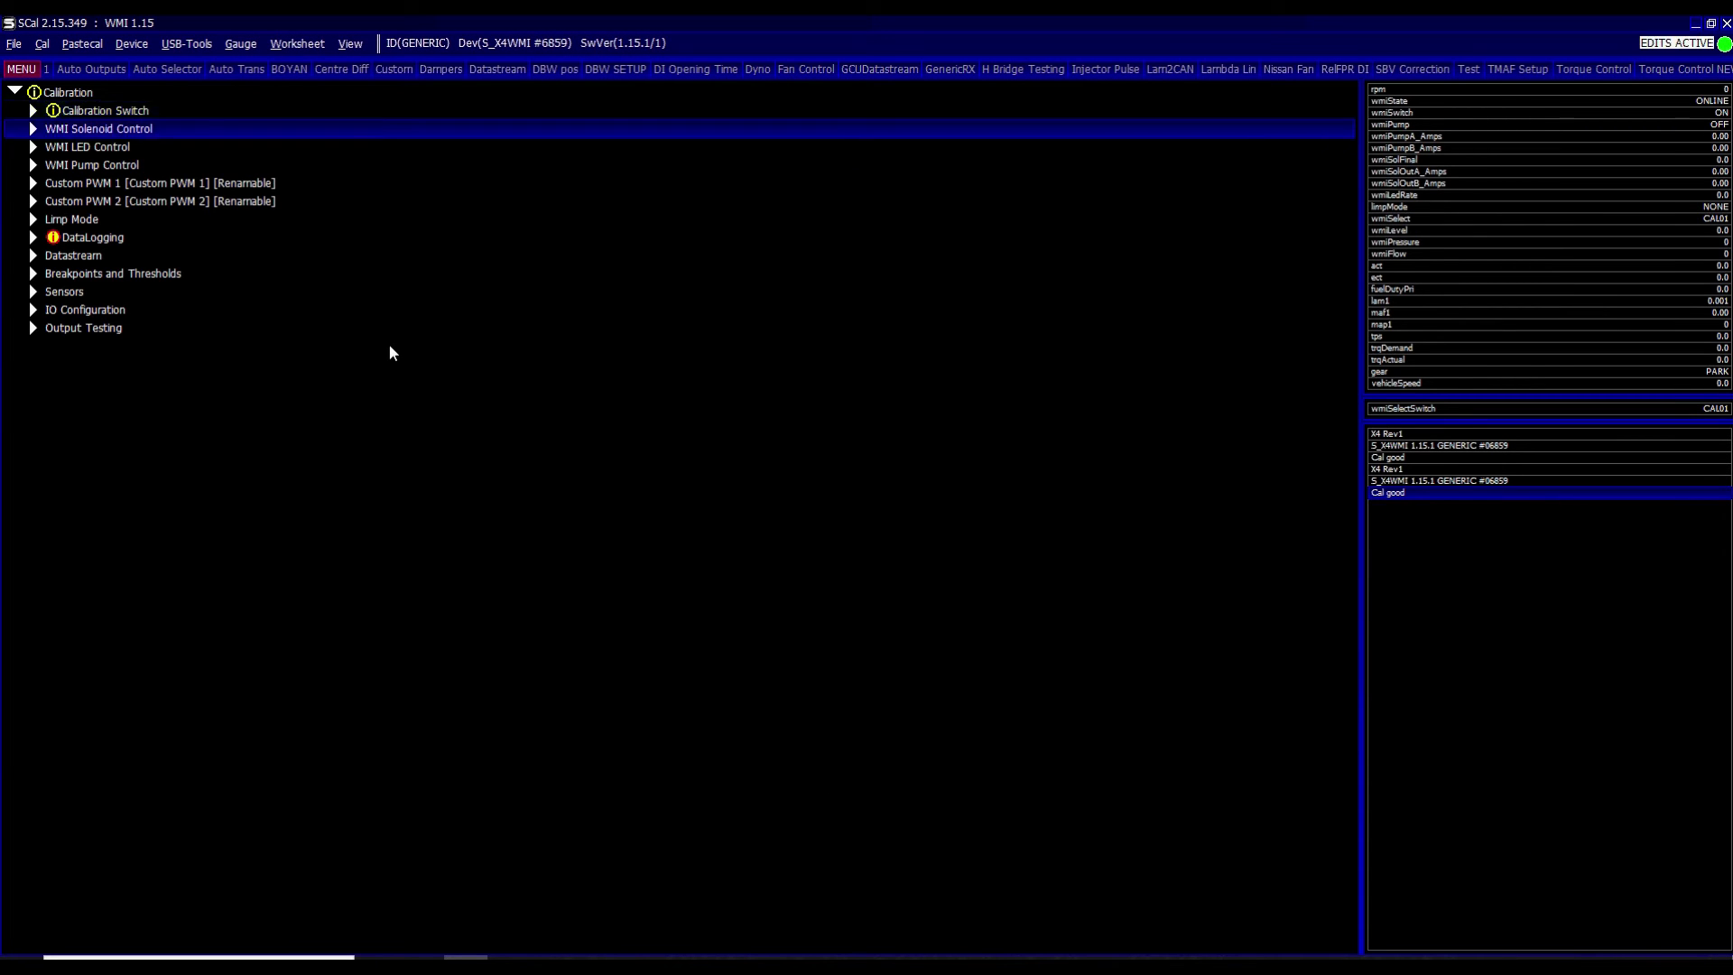
- Expand DataLogging and preview its start/stop engine speed, stop timeout and block speeds maps
key("Down")
key("Down")
key("Down")
key("Down")
key("Down")
key("Down")
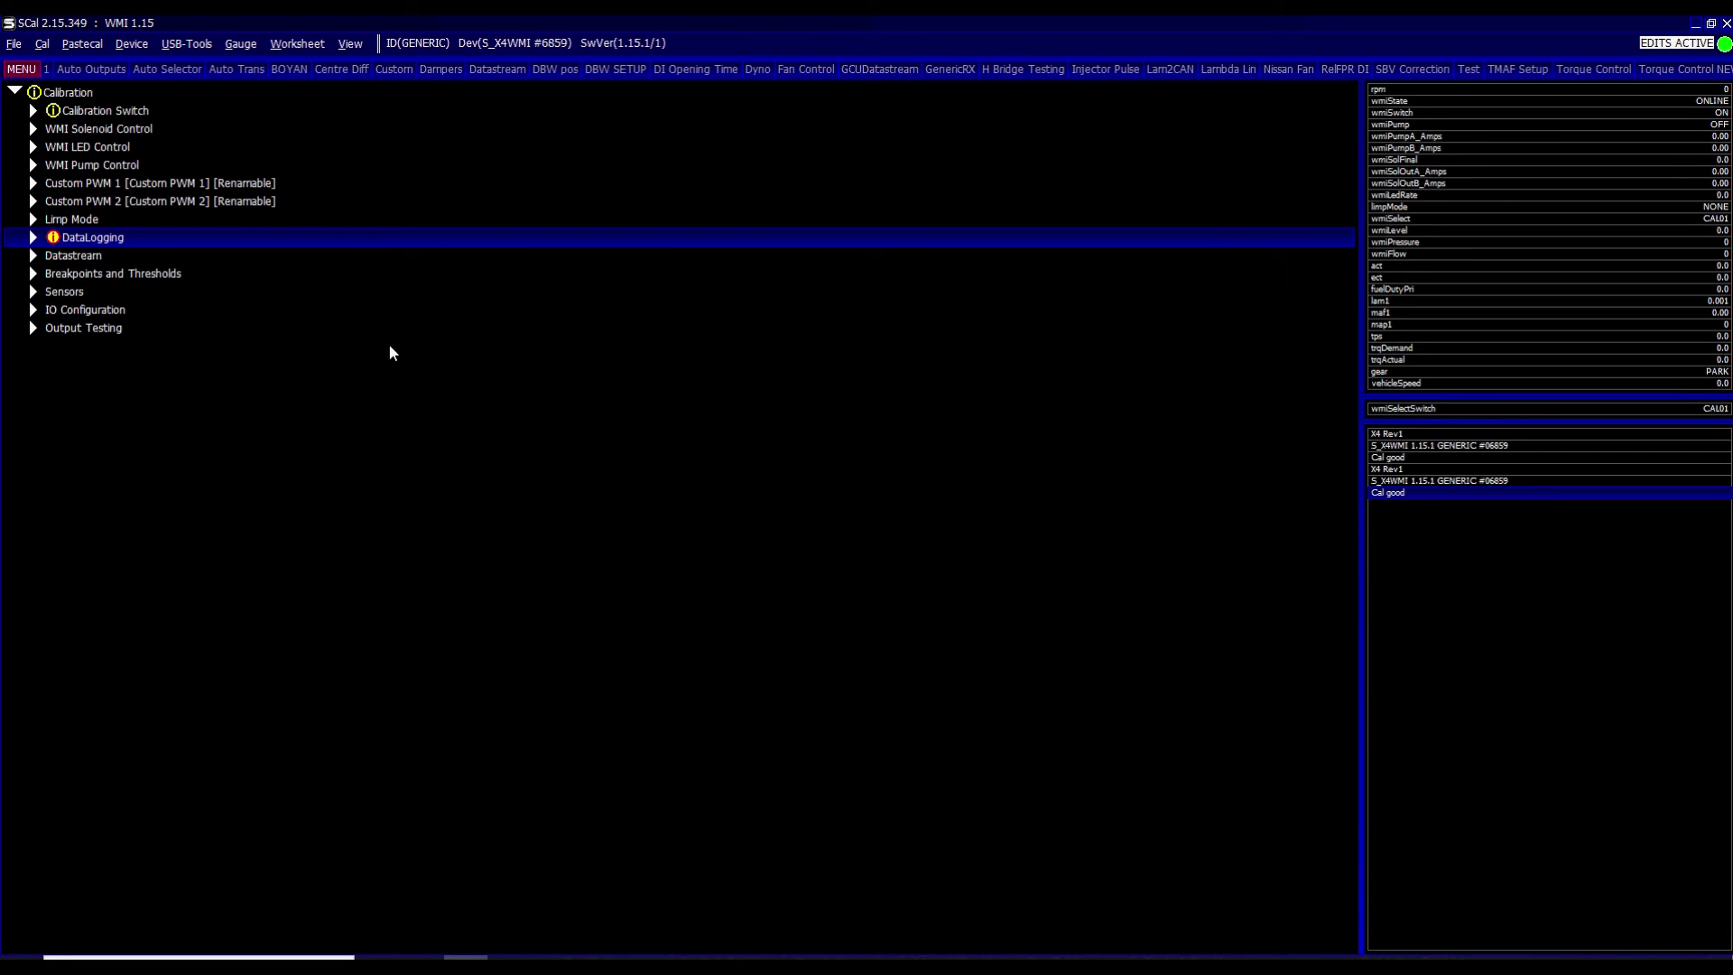
key("Right")
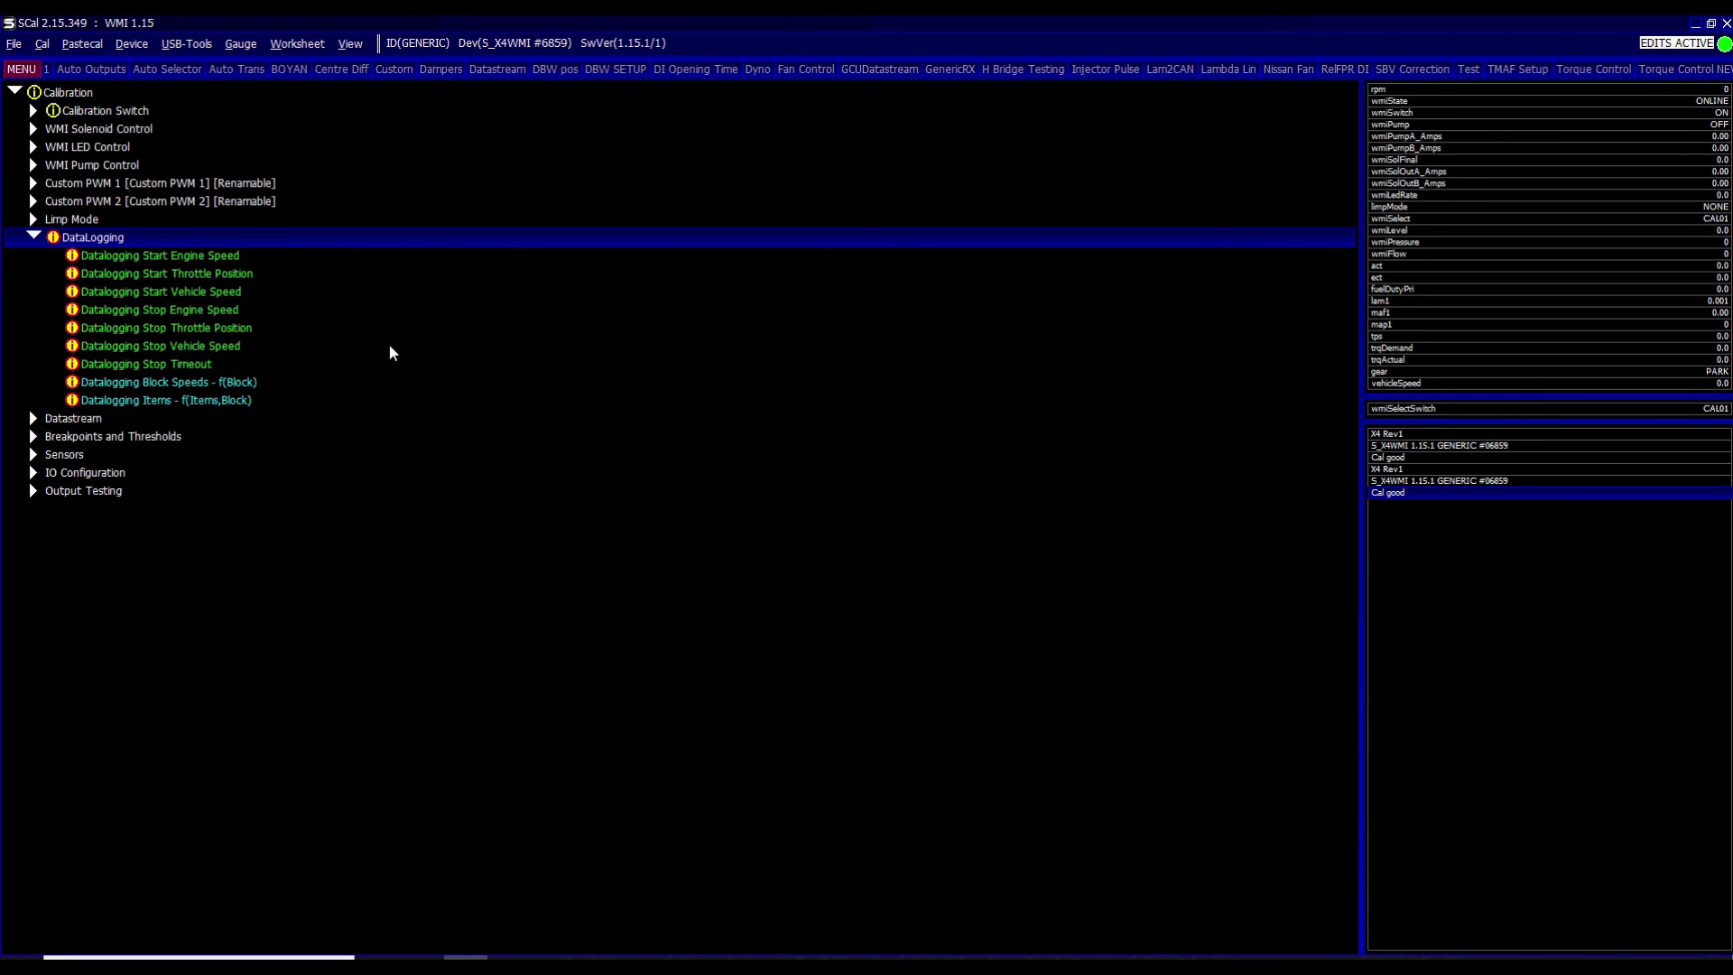
key("Down")
key("Down")
key("Up")
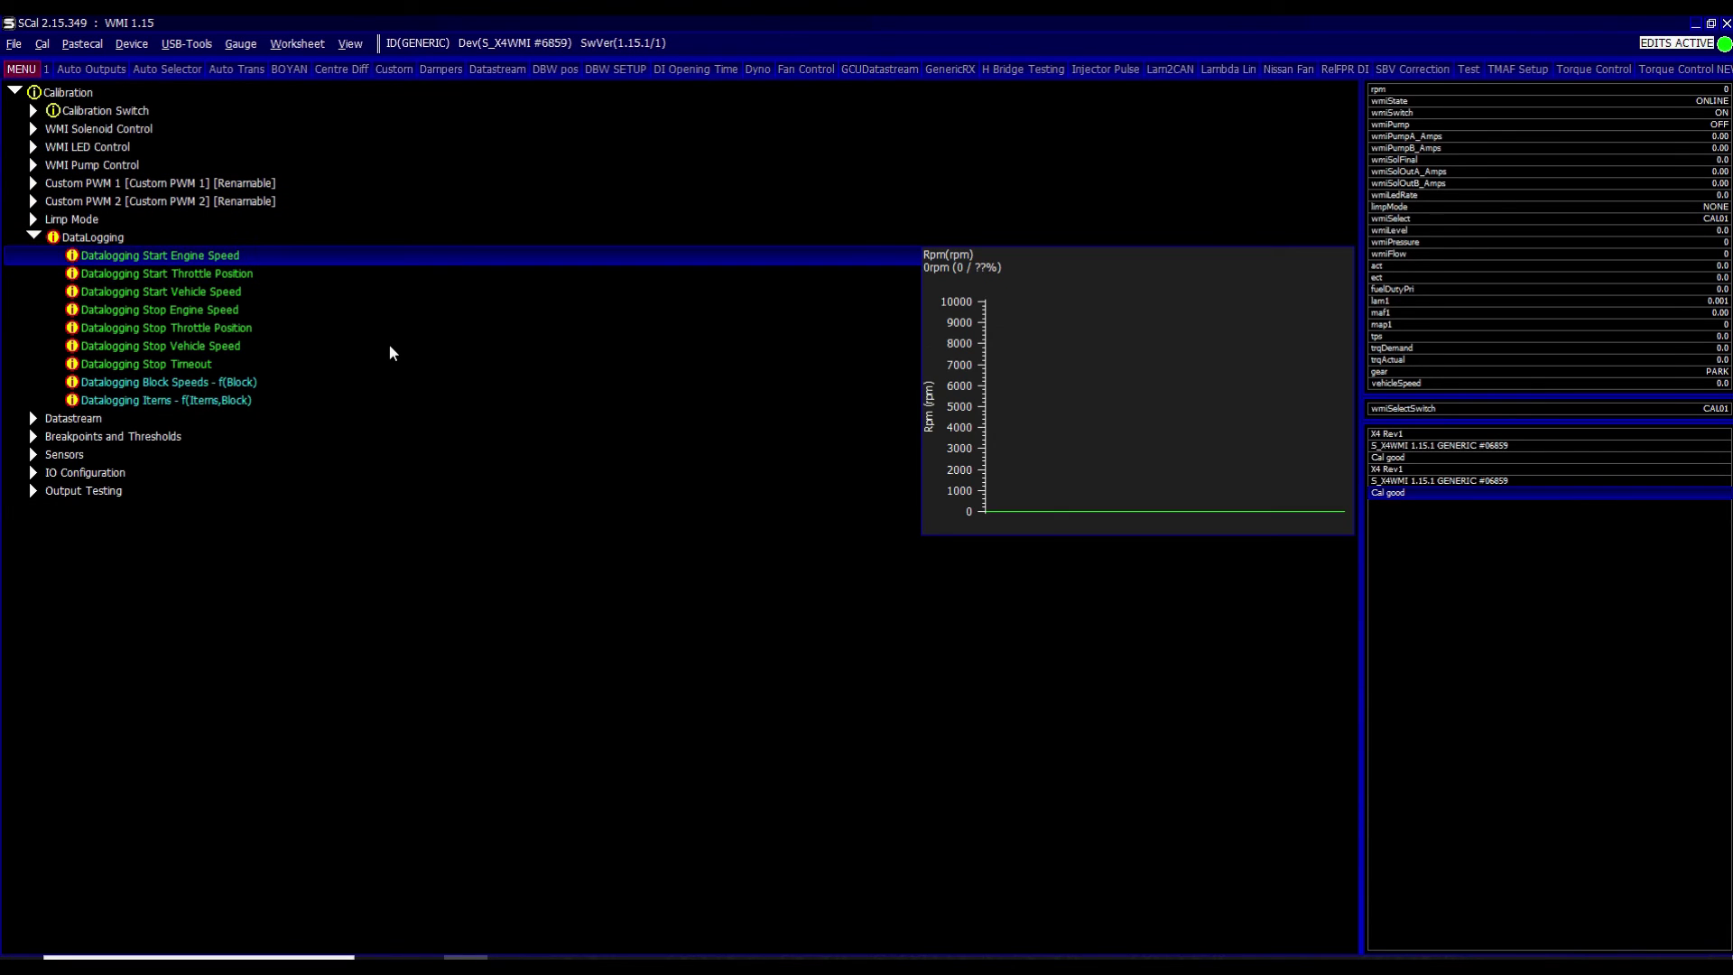
key("Down")
key("Down")
key("Down")
key("Down")
key("Down")
key("Down")
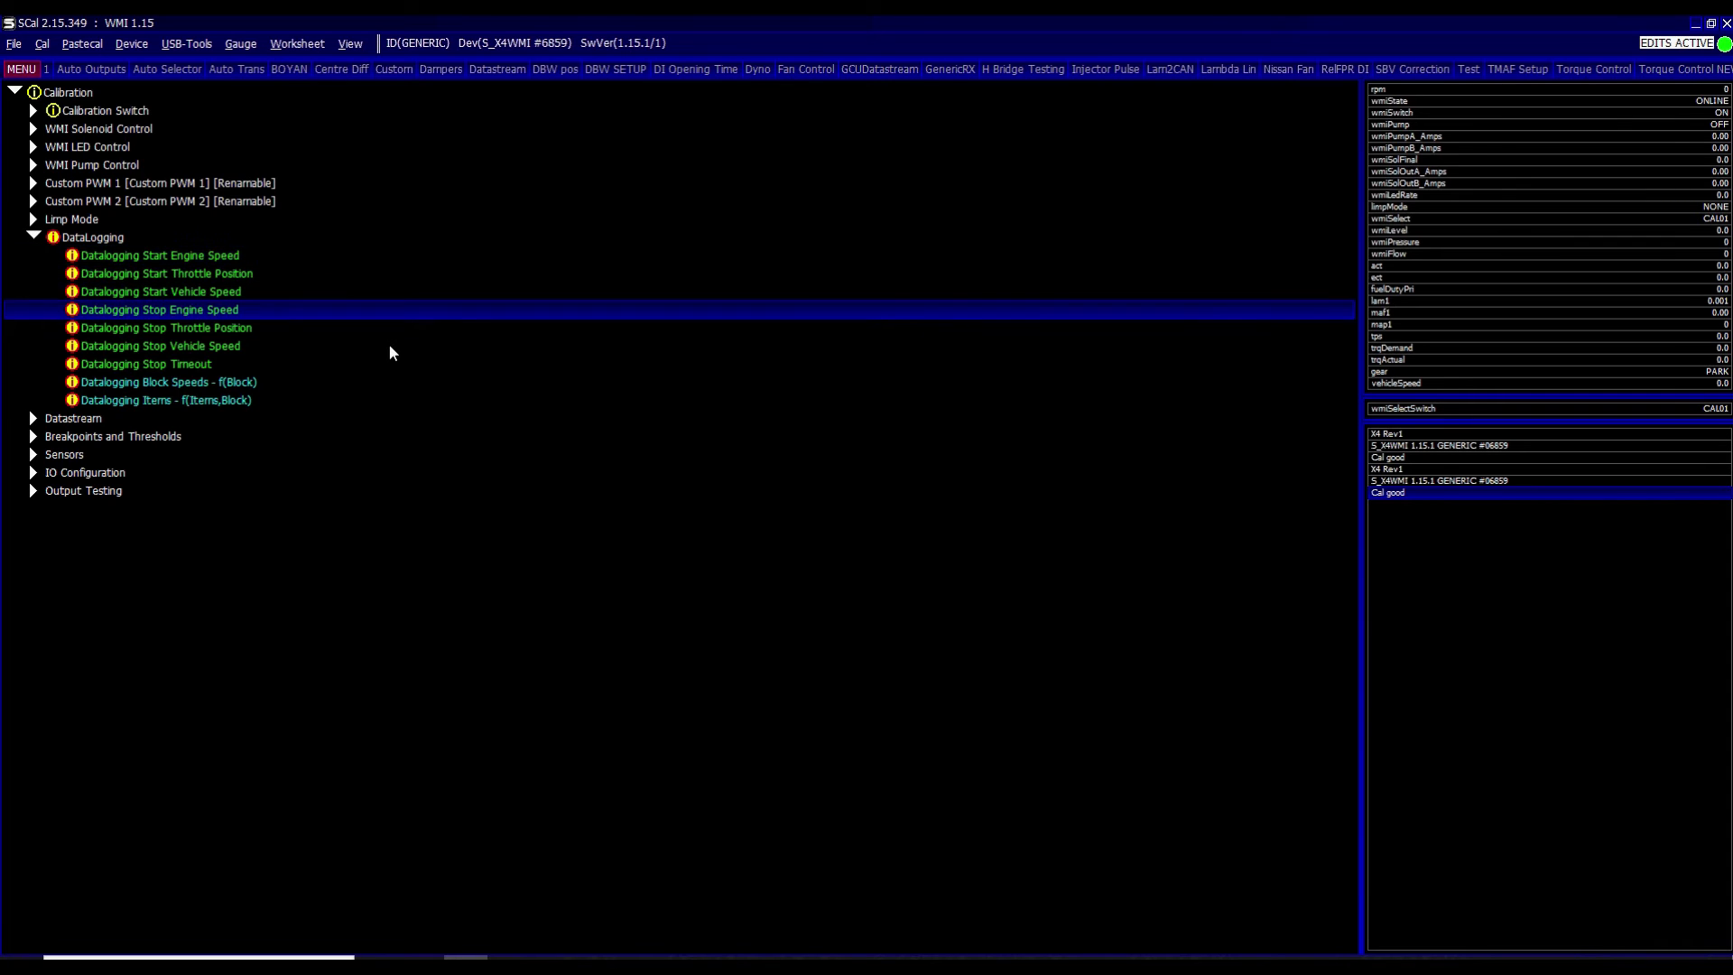
key("Down")
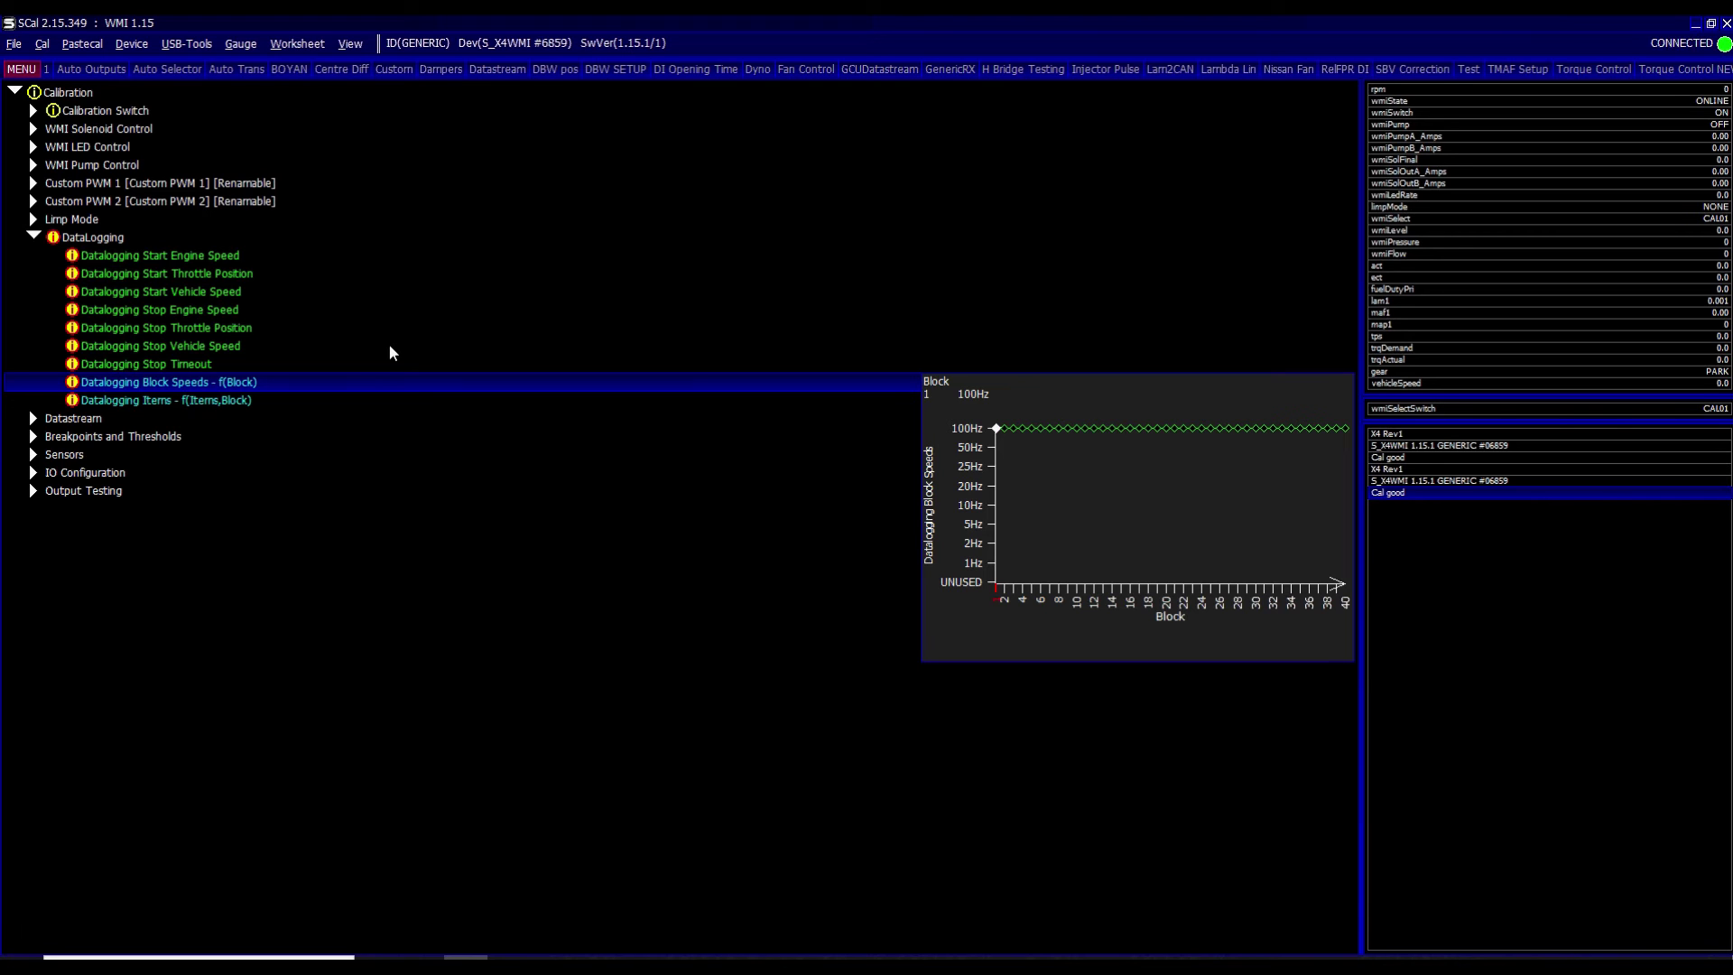
key("Up")
key("Up")
key("Up")
key("Up")
key("Up")
key("Up")
key("Up")
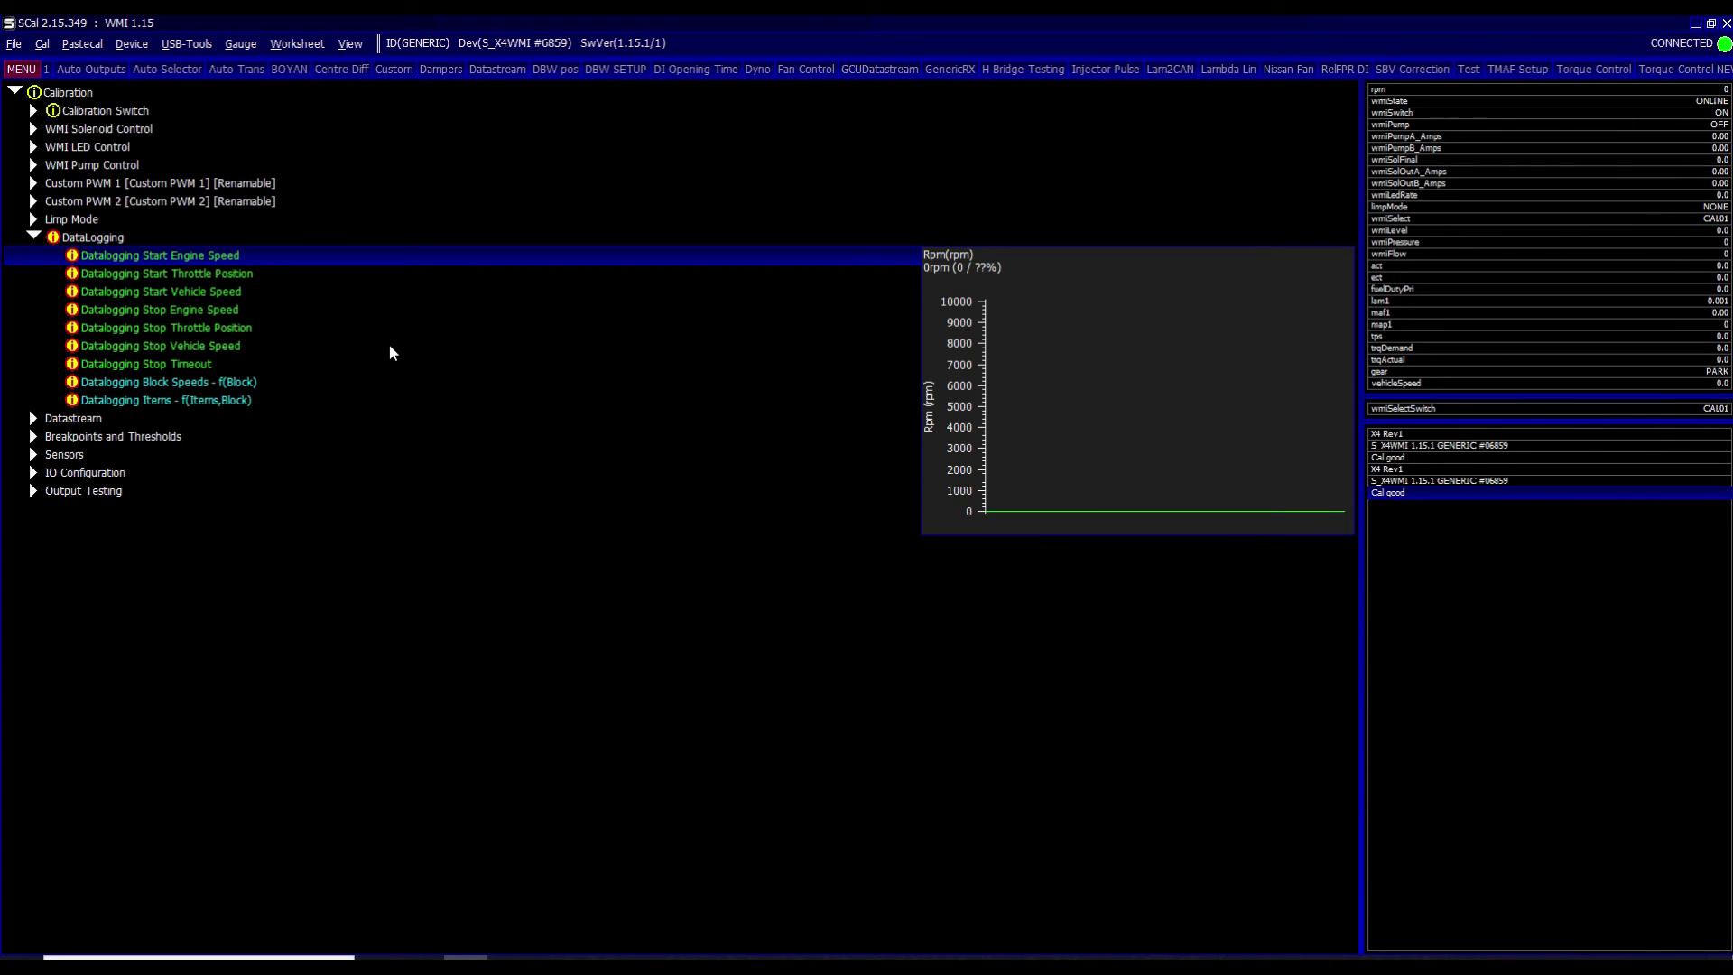
key("Down")
key("Down")
key("Down")
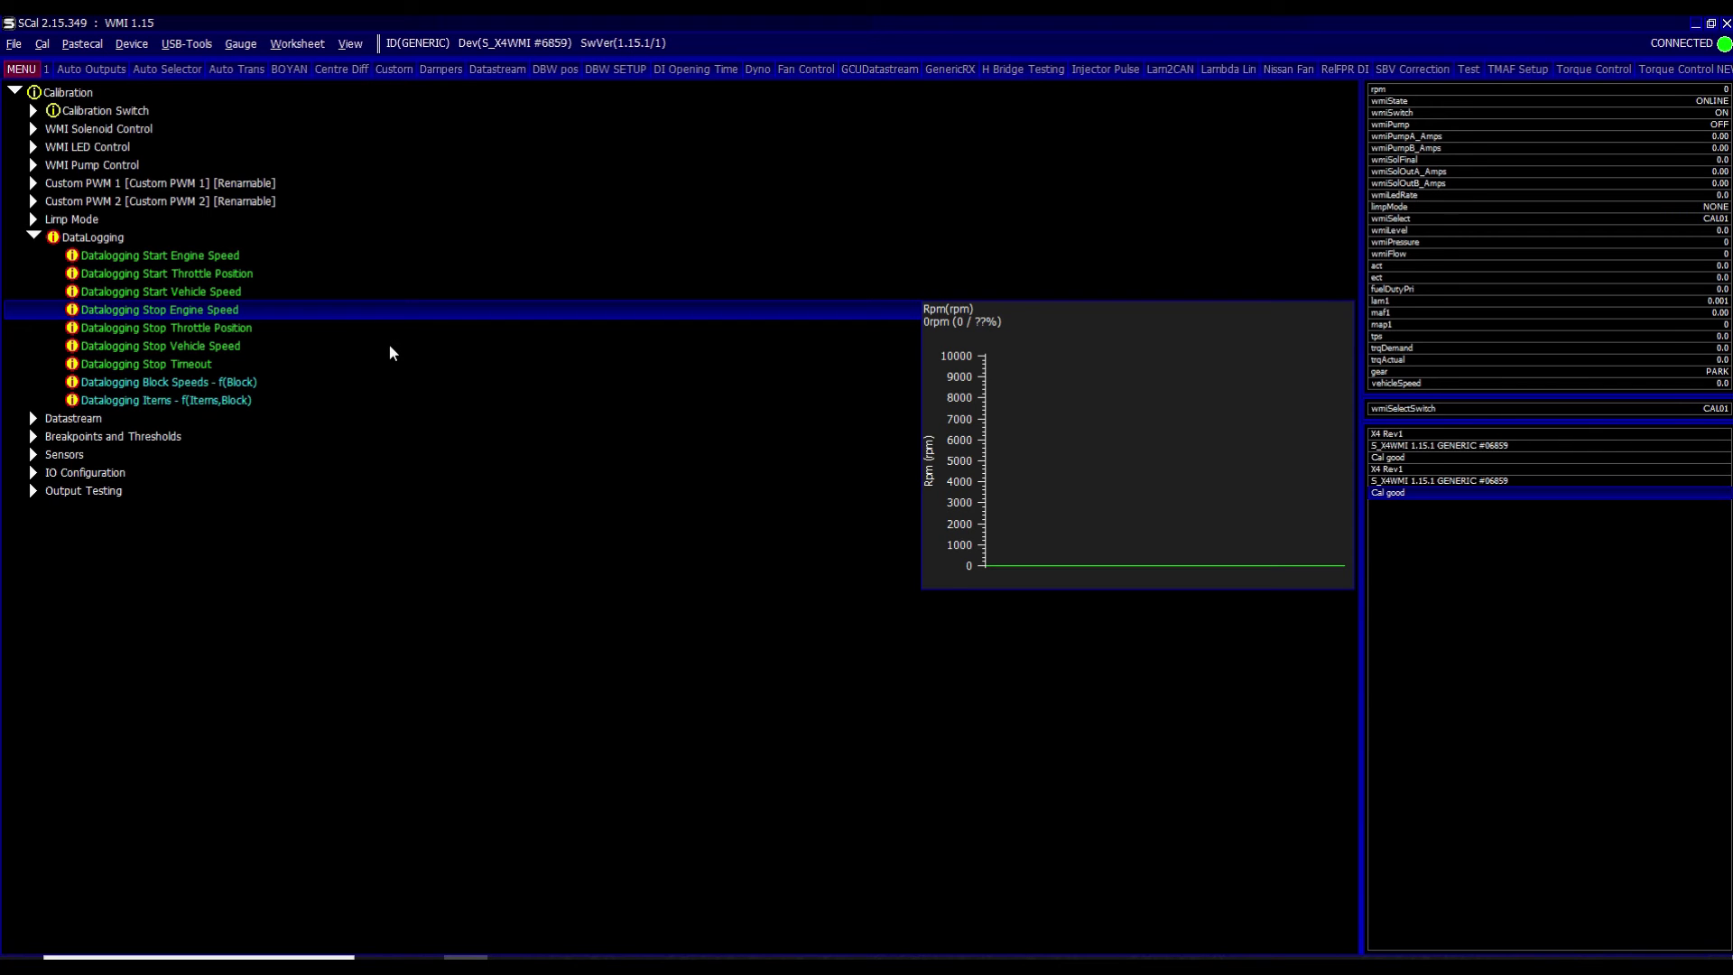
- View the datalogging conditions help, then expand the Calibration Switch group
key("F1")
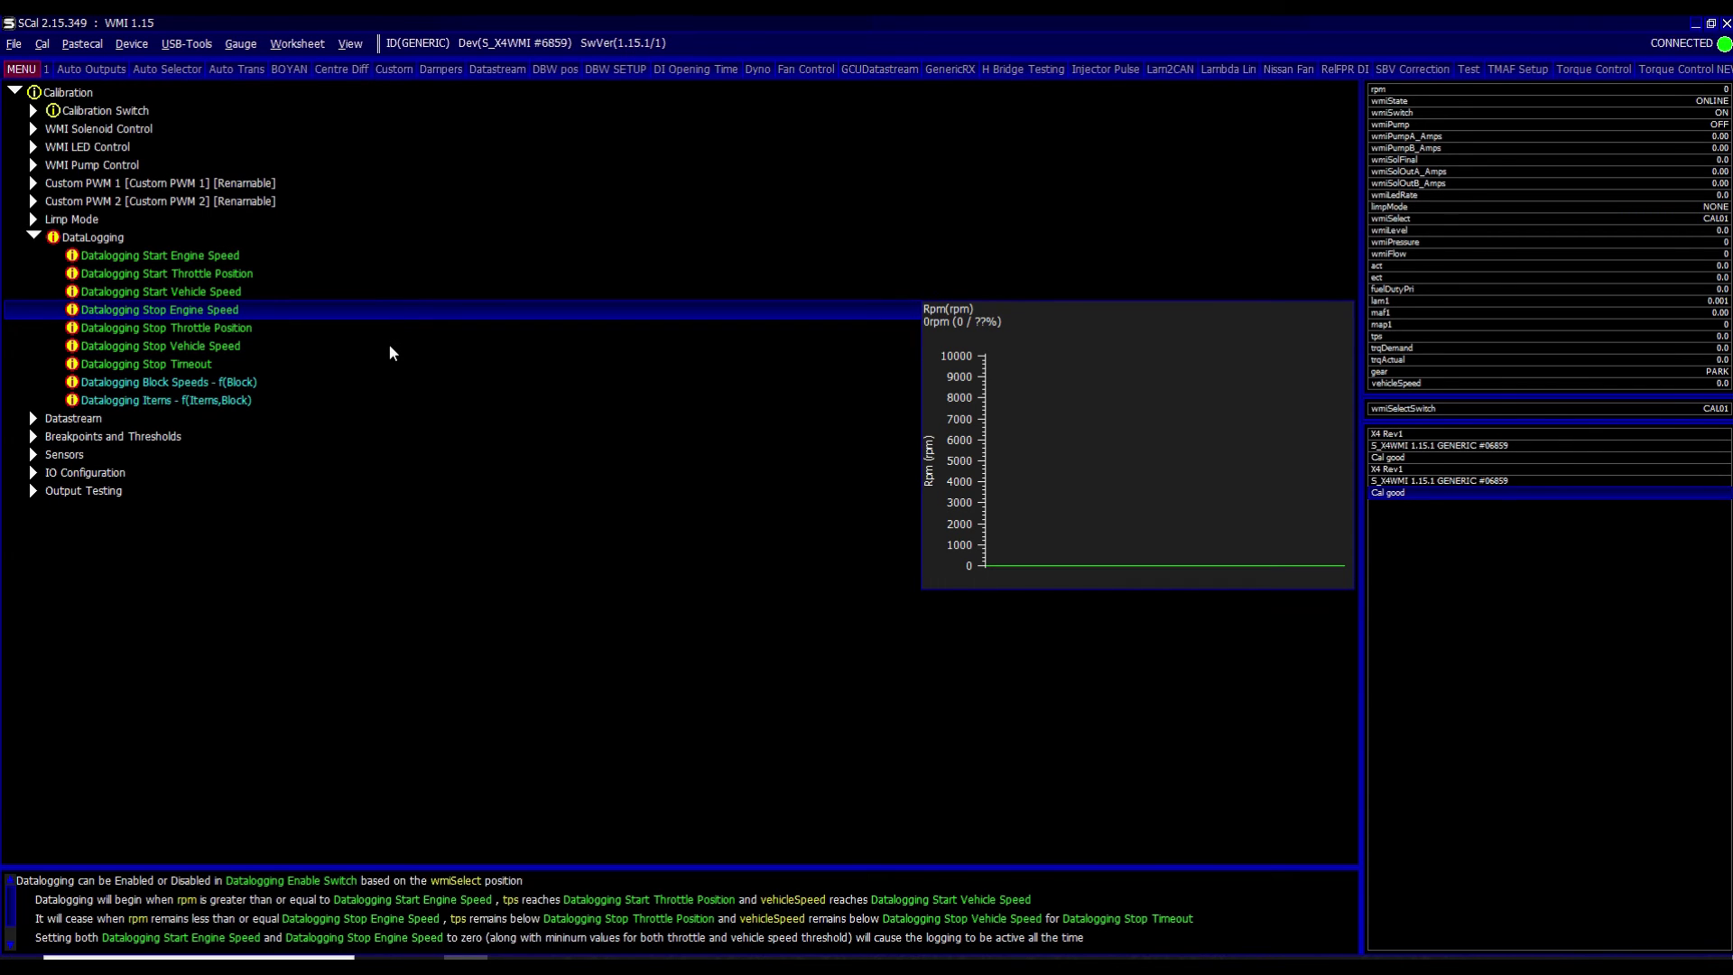
key("Escape")
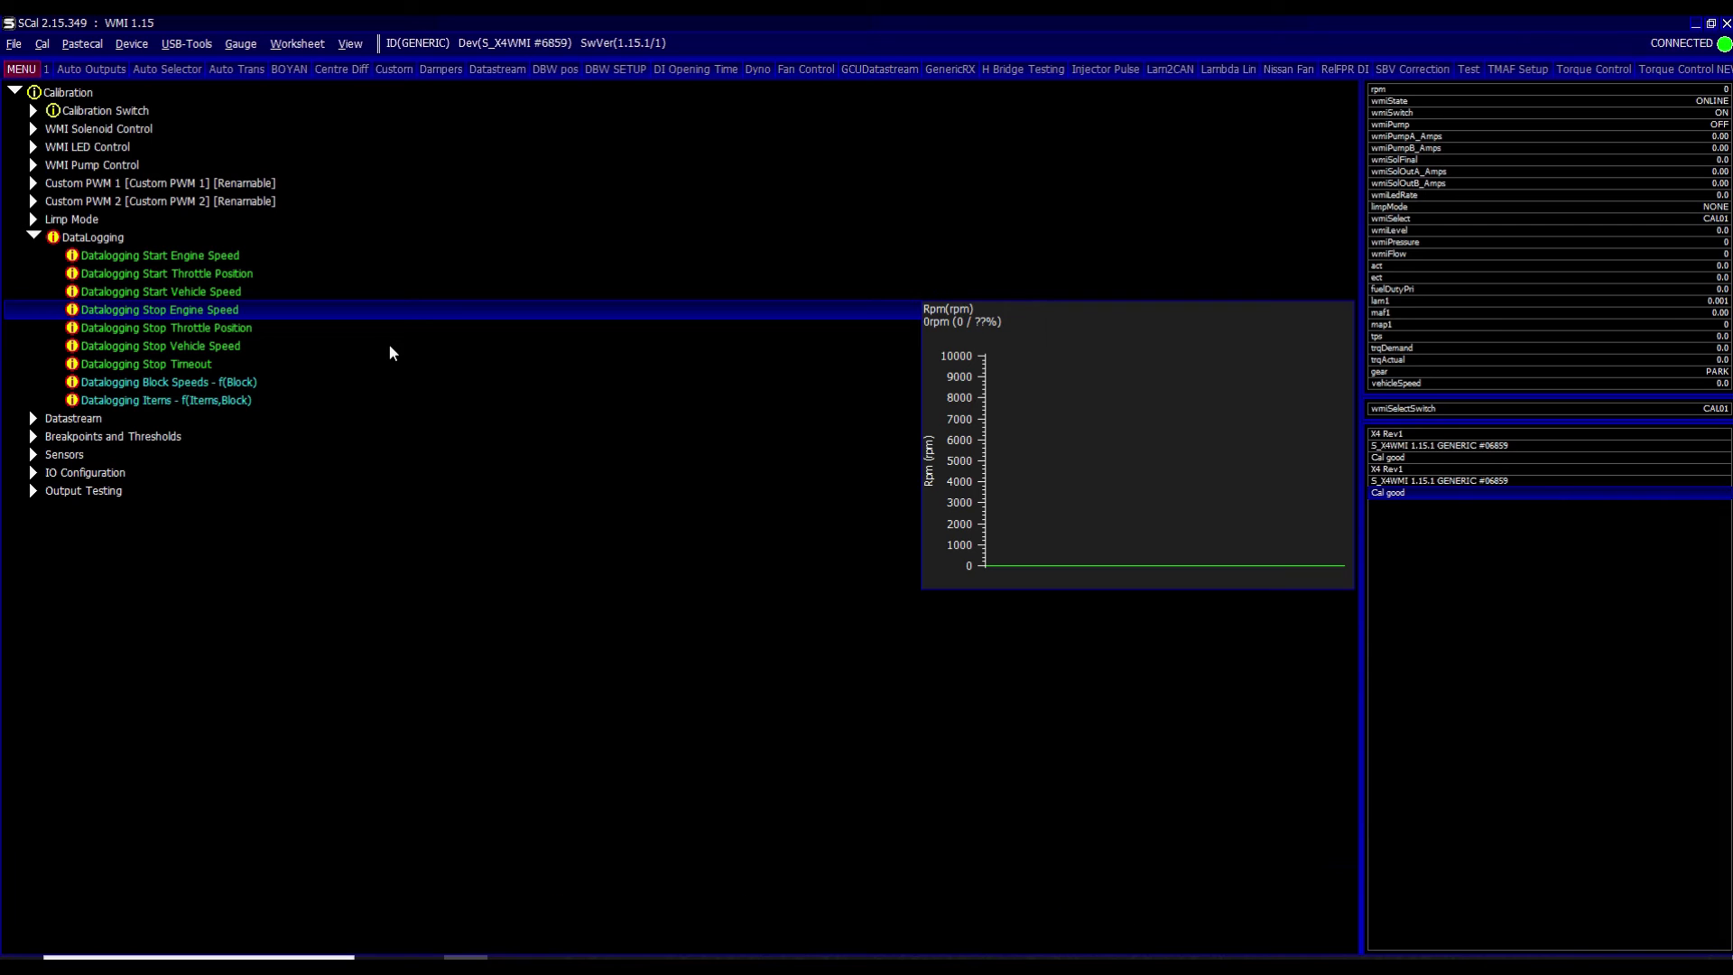
key("Up")
key("Up")
key("Up")
key("Down")
key("Down")
key("Down")
key("Down")
key("Down")
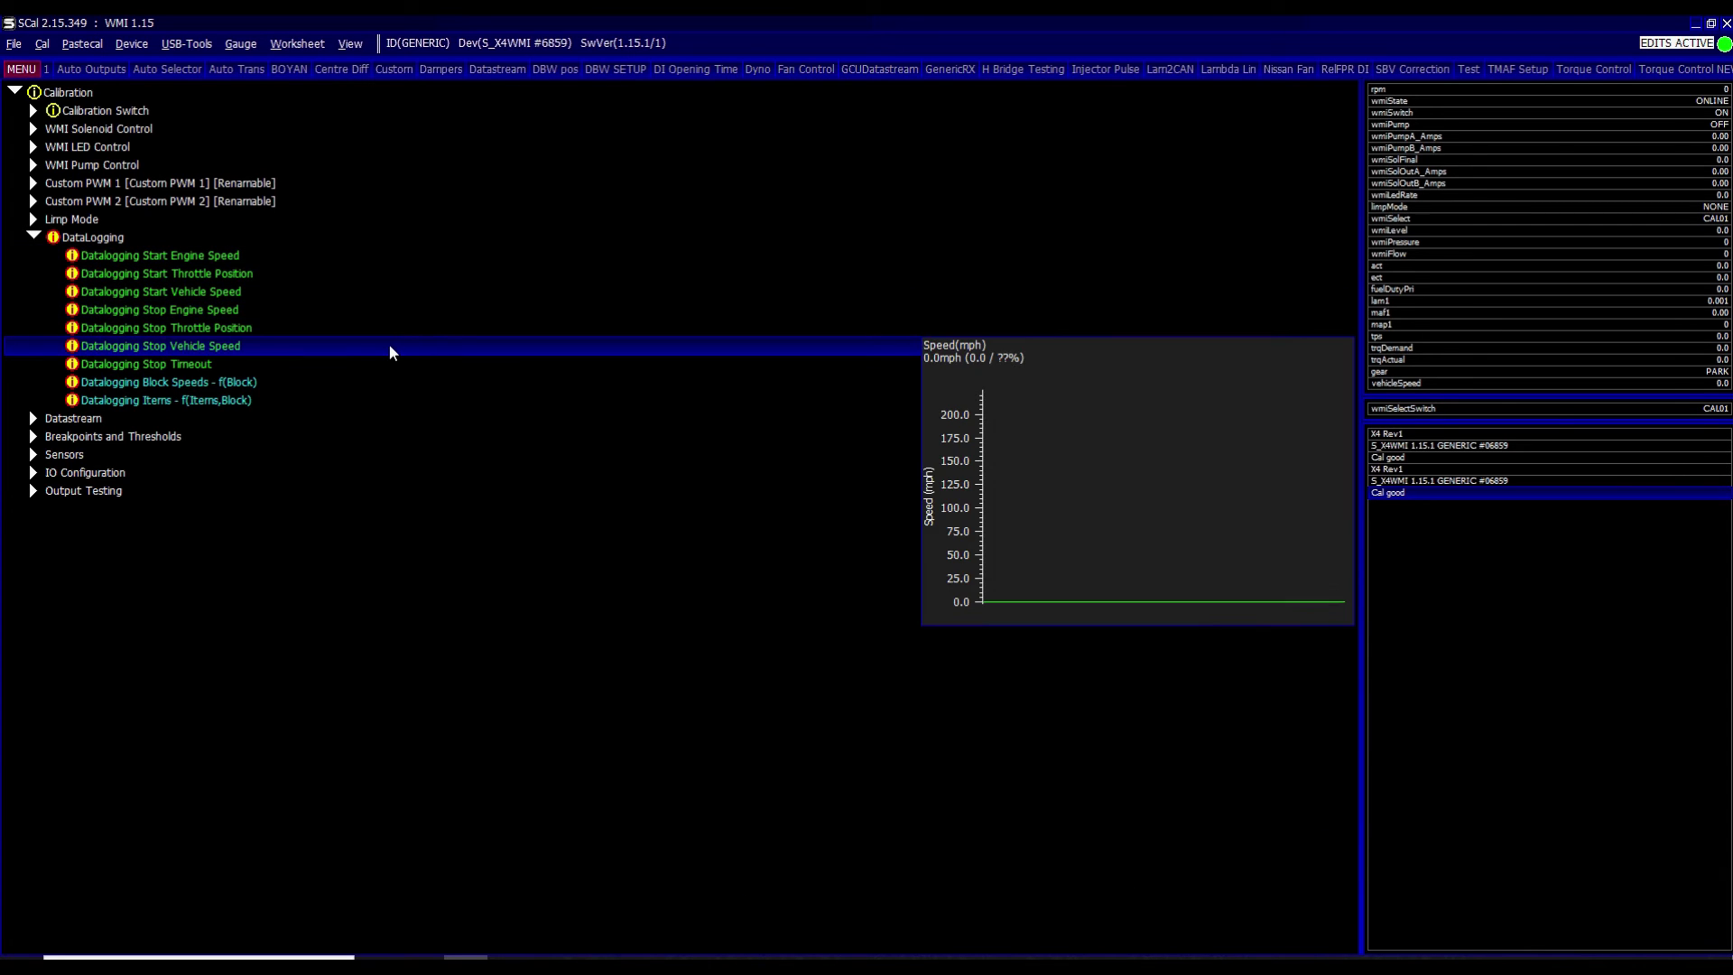
key("Home")
key("Down")
key("Right")
key("Down")
key("Down")
key("Down")
key("Down")
key("Down")
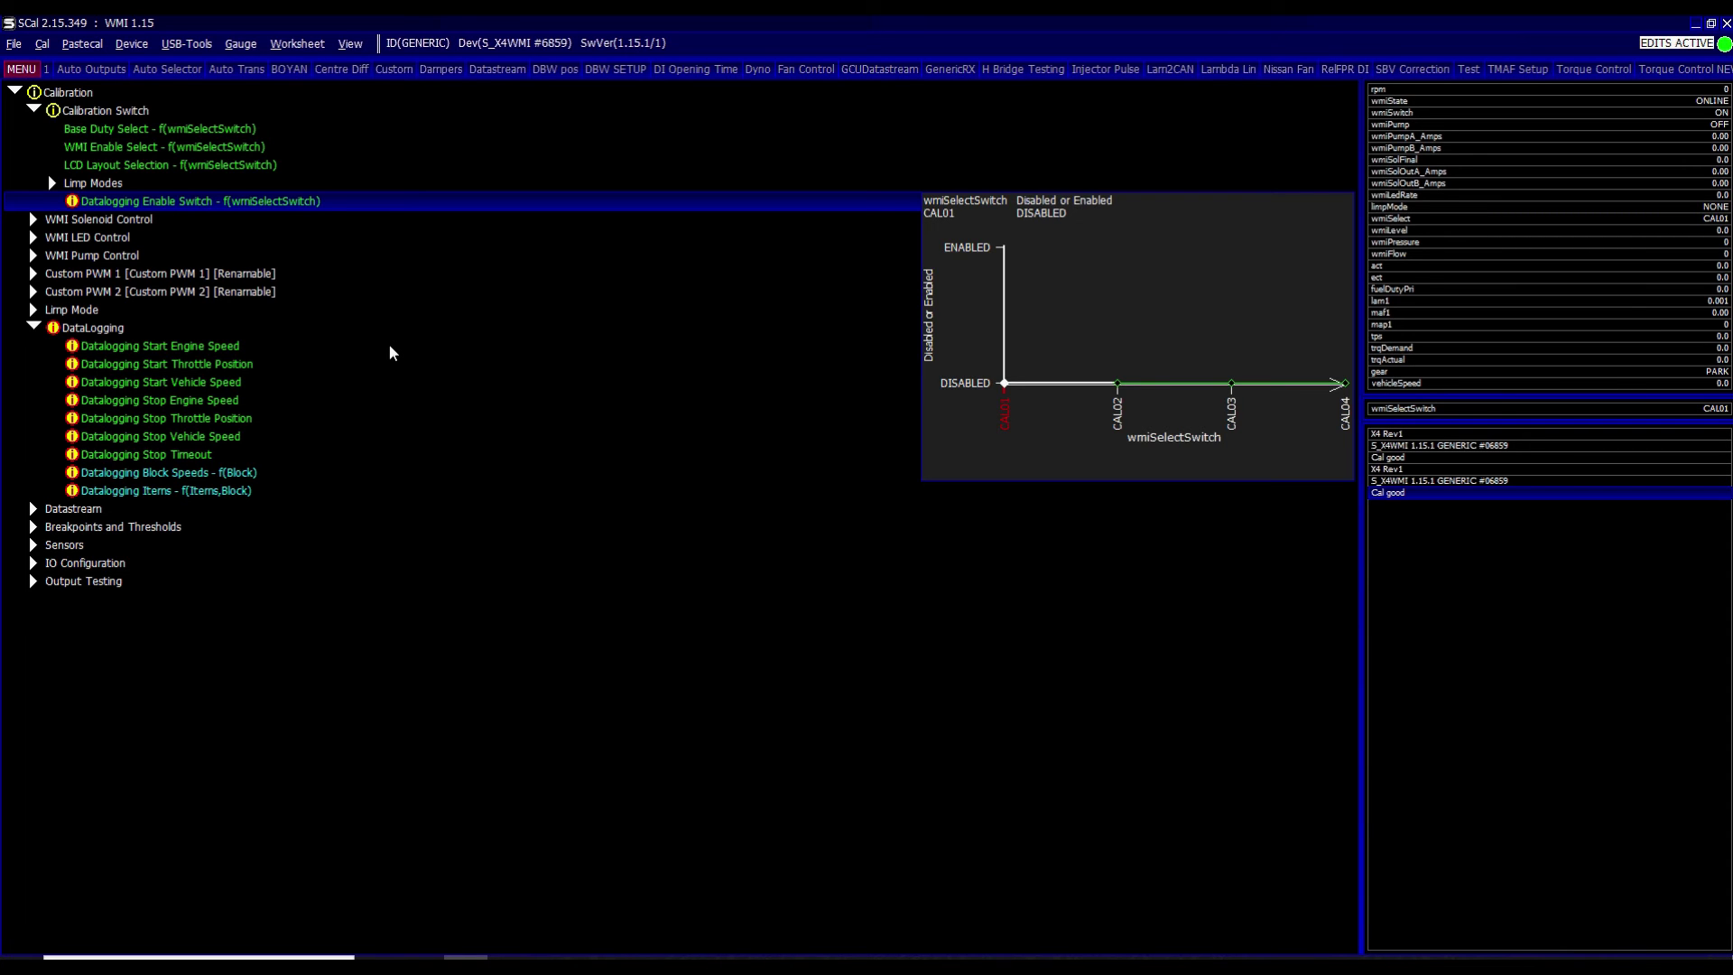
key("Down")
key("Down")
key("Down")
key("Down")
key("Down")
key("Down")
key("Down")
key("Down")
key("Down")
key("Down")
key("Down")
key("Down")
key("Down")
key("Down")
key("Down")
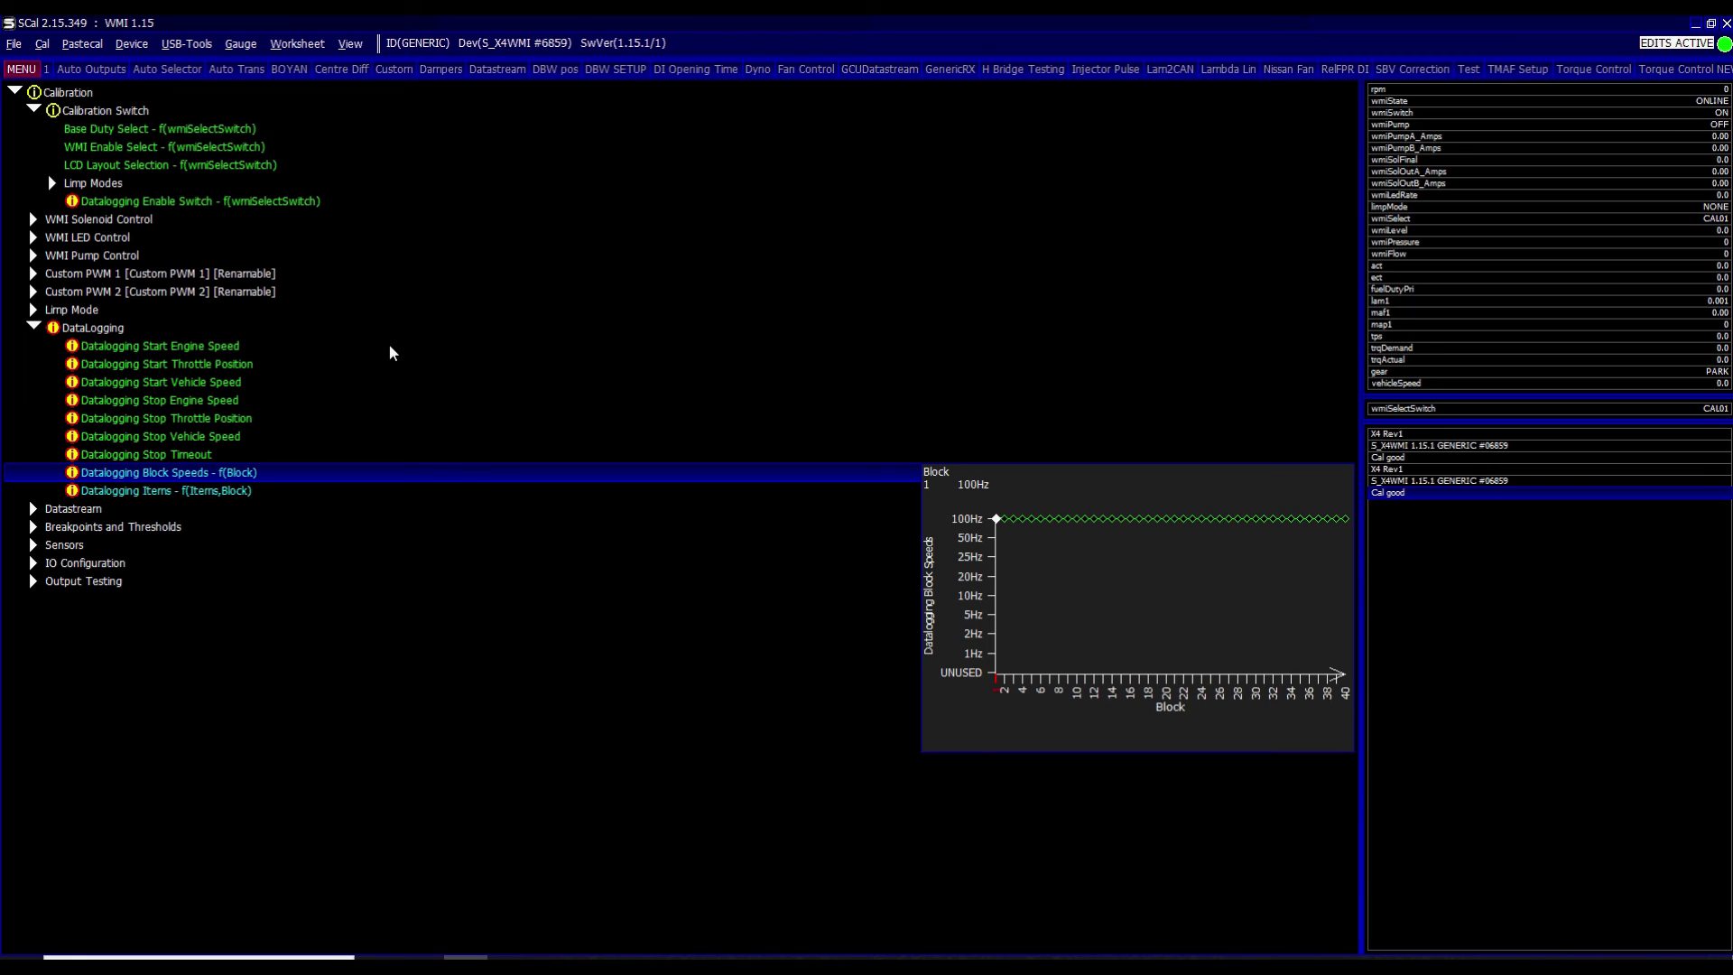
- Inspect the Datalogging Block Speeds map, set to 100Hz for every block
key("Return")
key("Right")
key("Right")
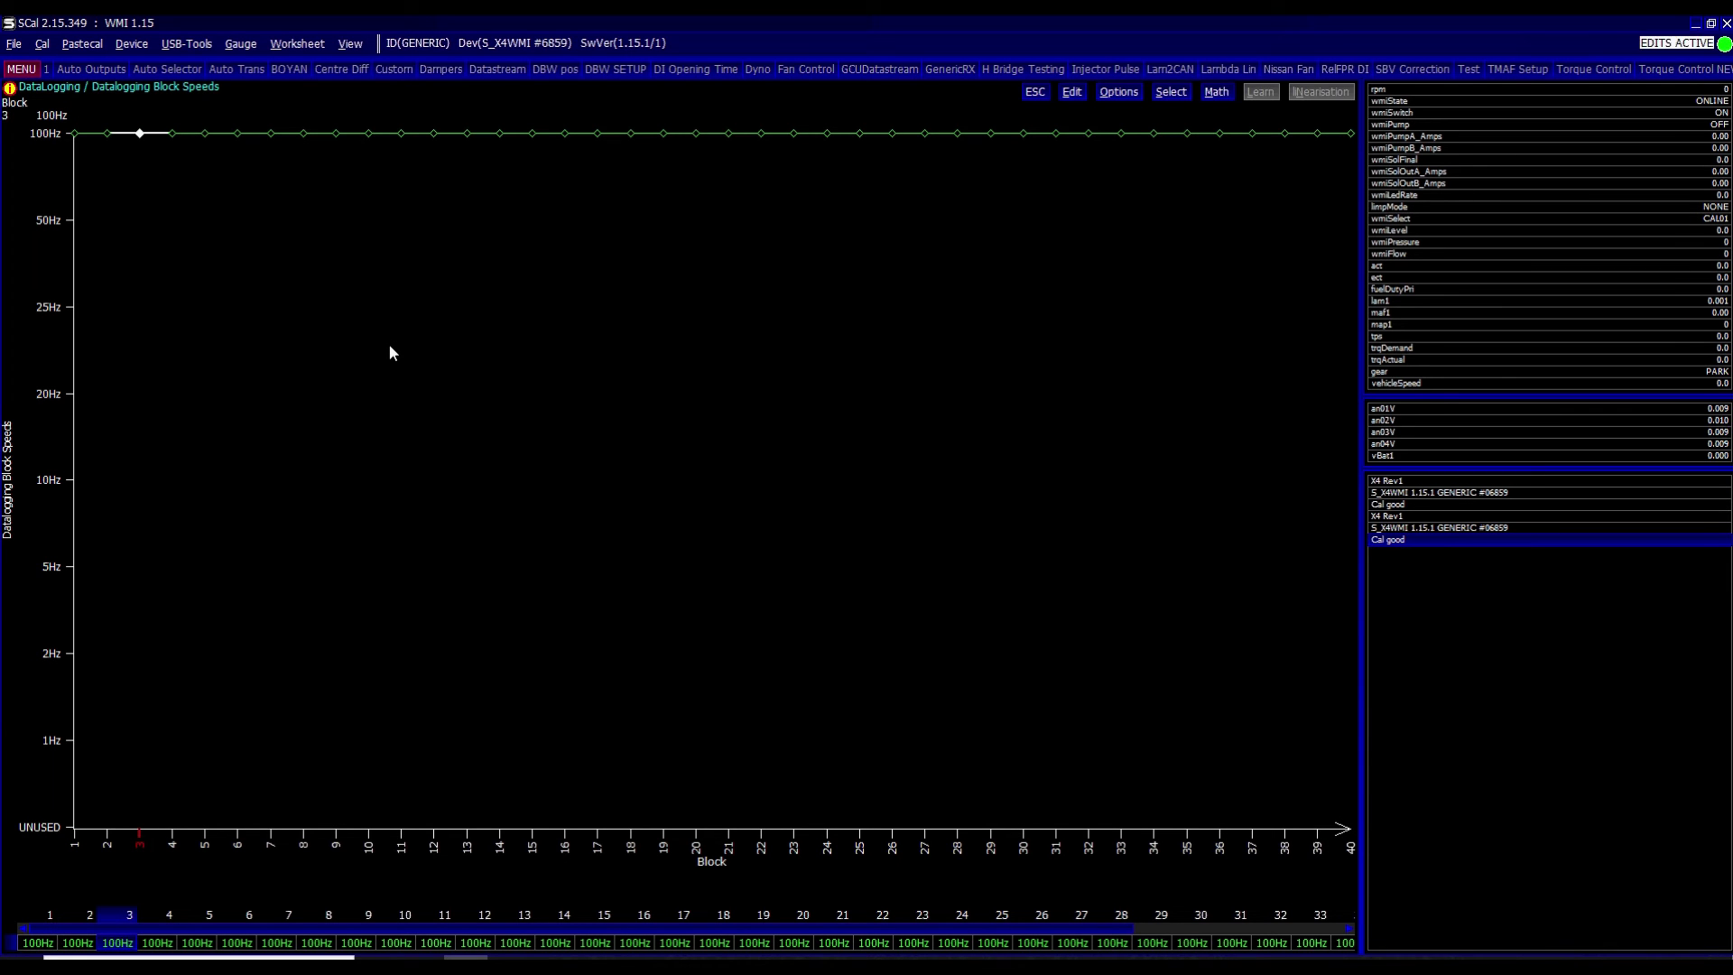
key("Left")
key("Left")
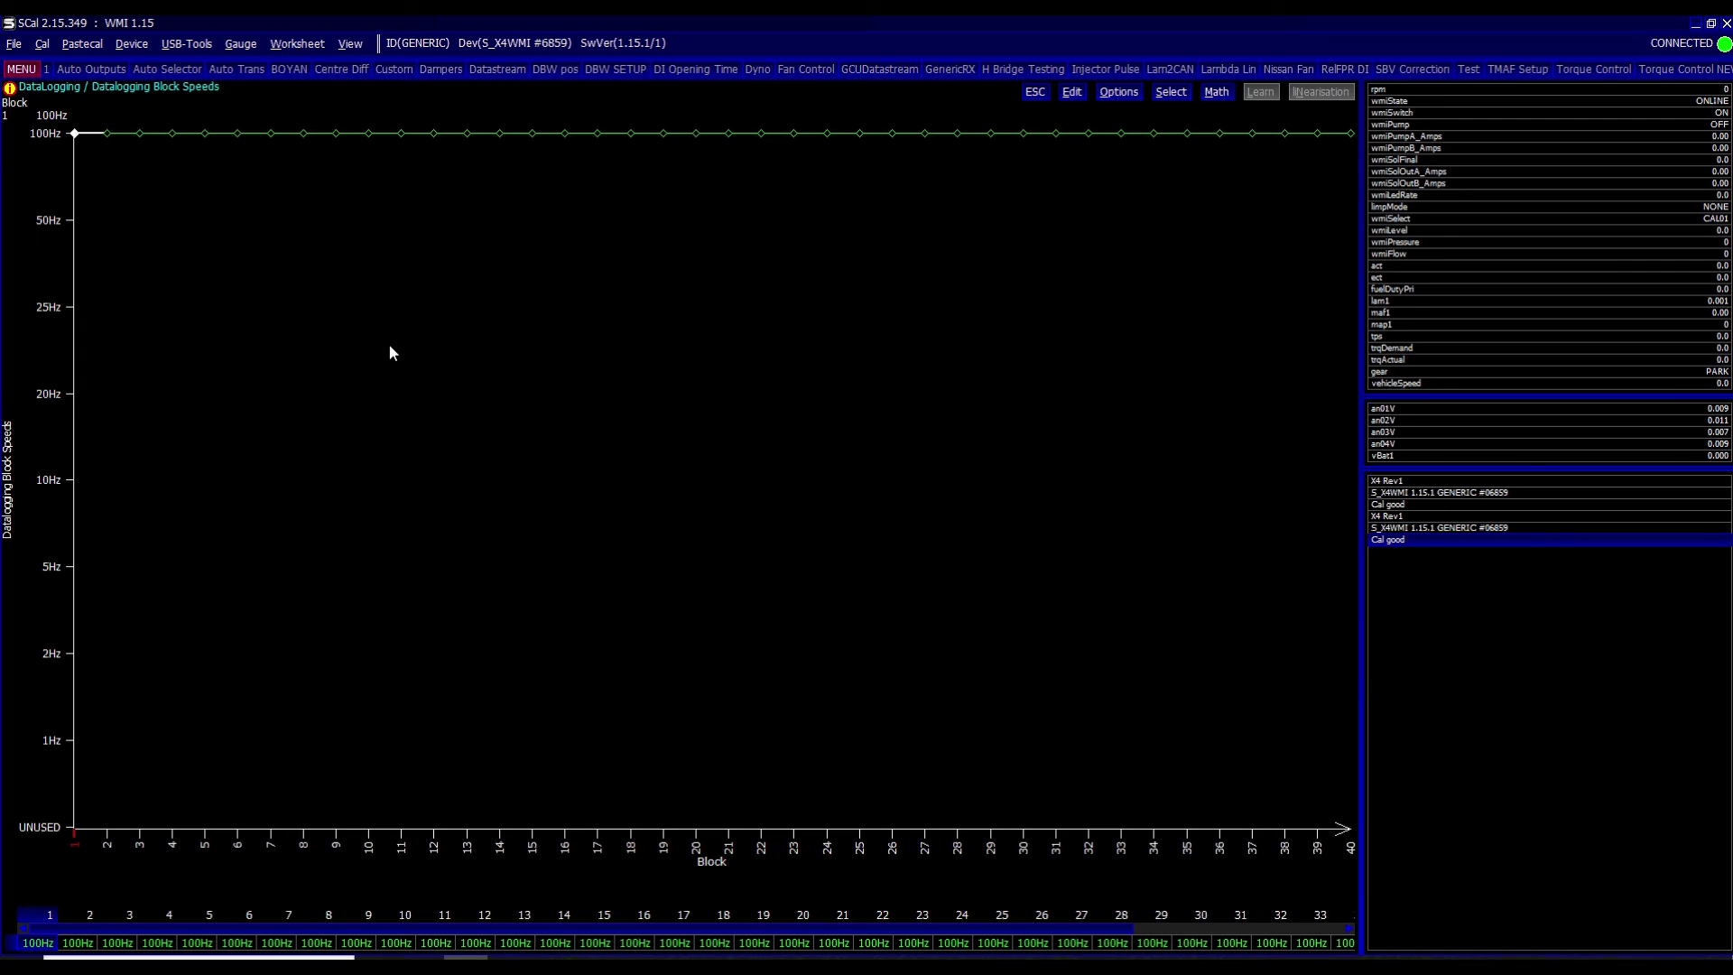
key("Escape")
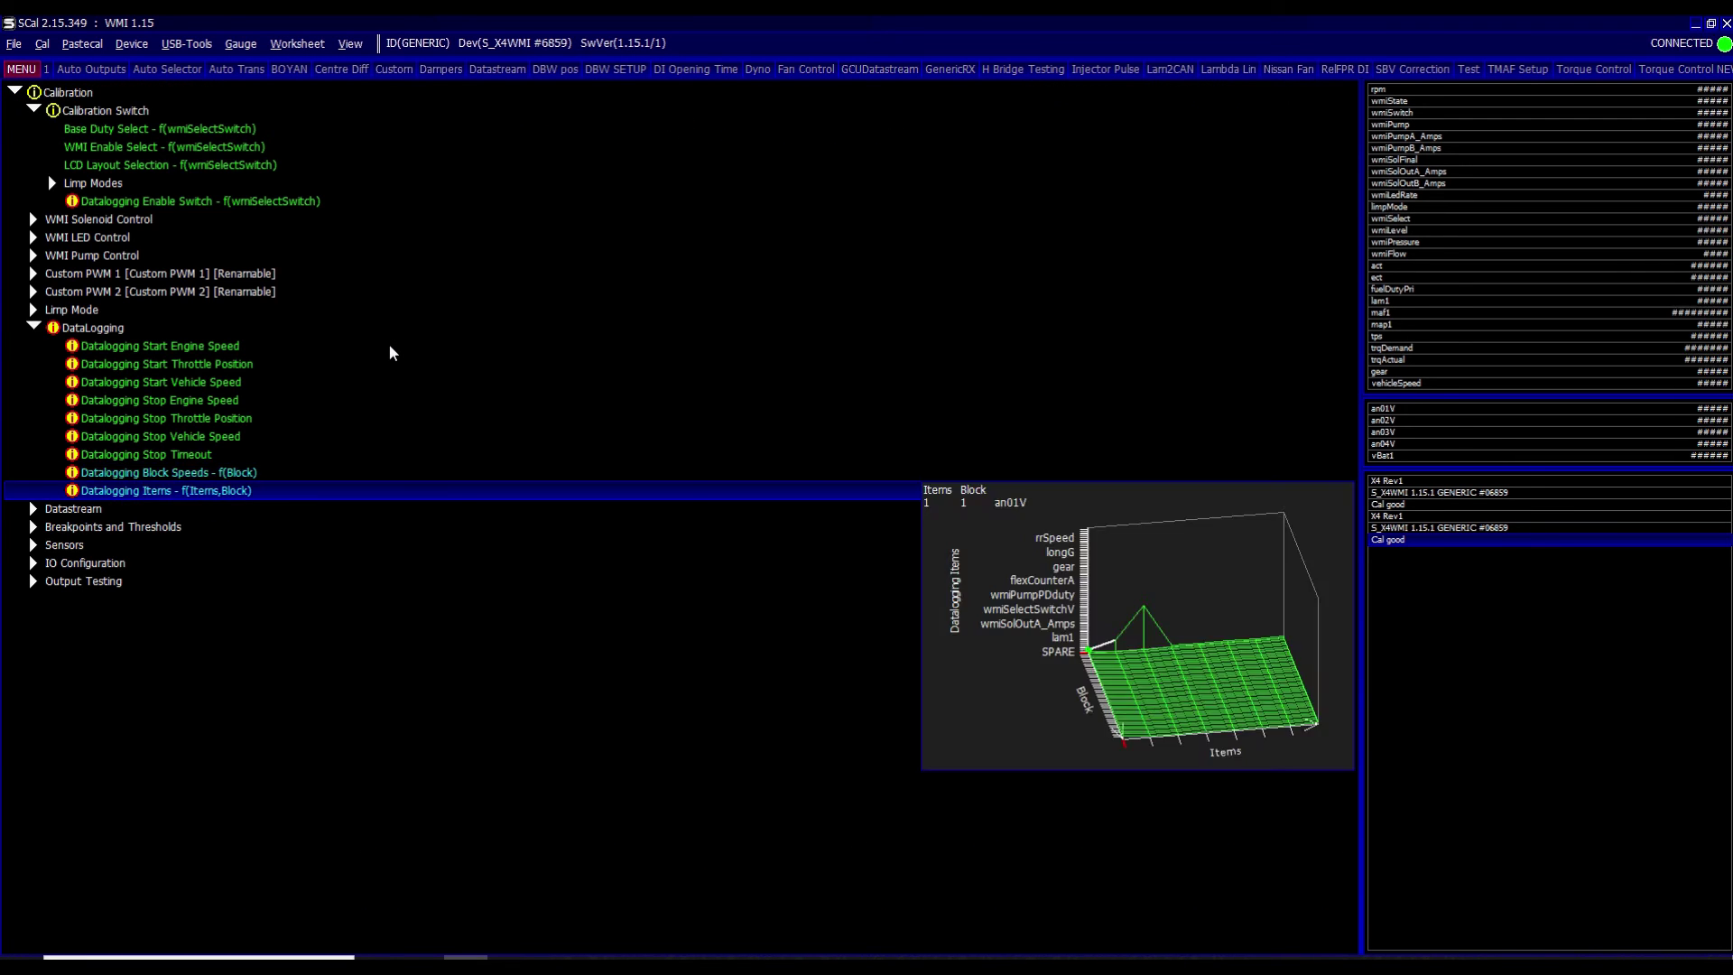
- Set Datalogging Items column 4 row 1 to wmiPumpPressureDT, then flash the calibration to the device
key("Down")
key("Return")
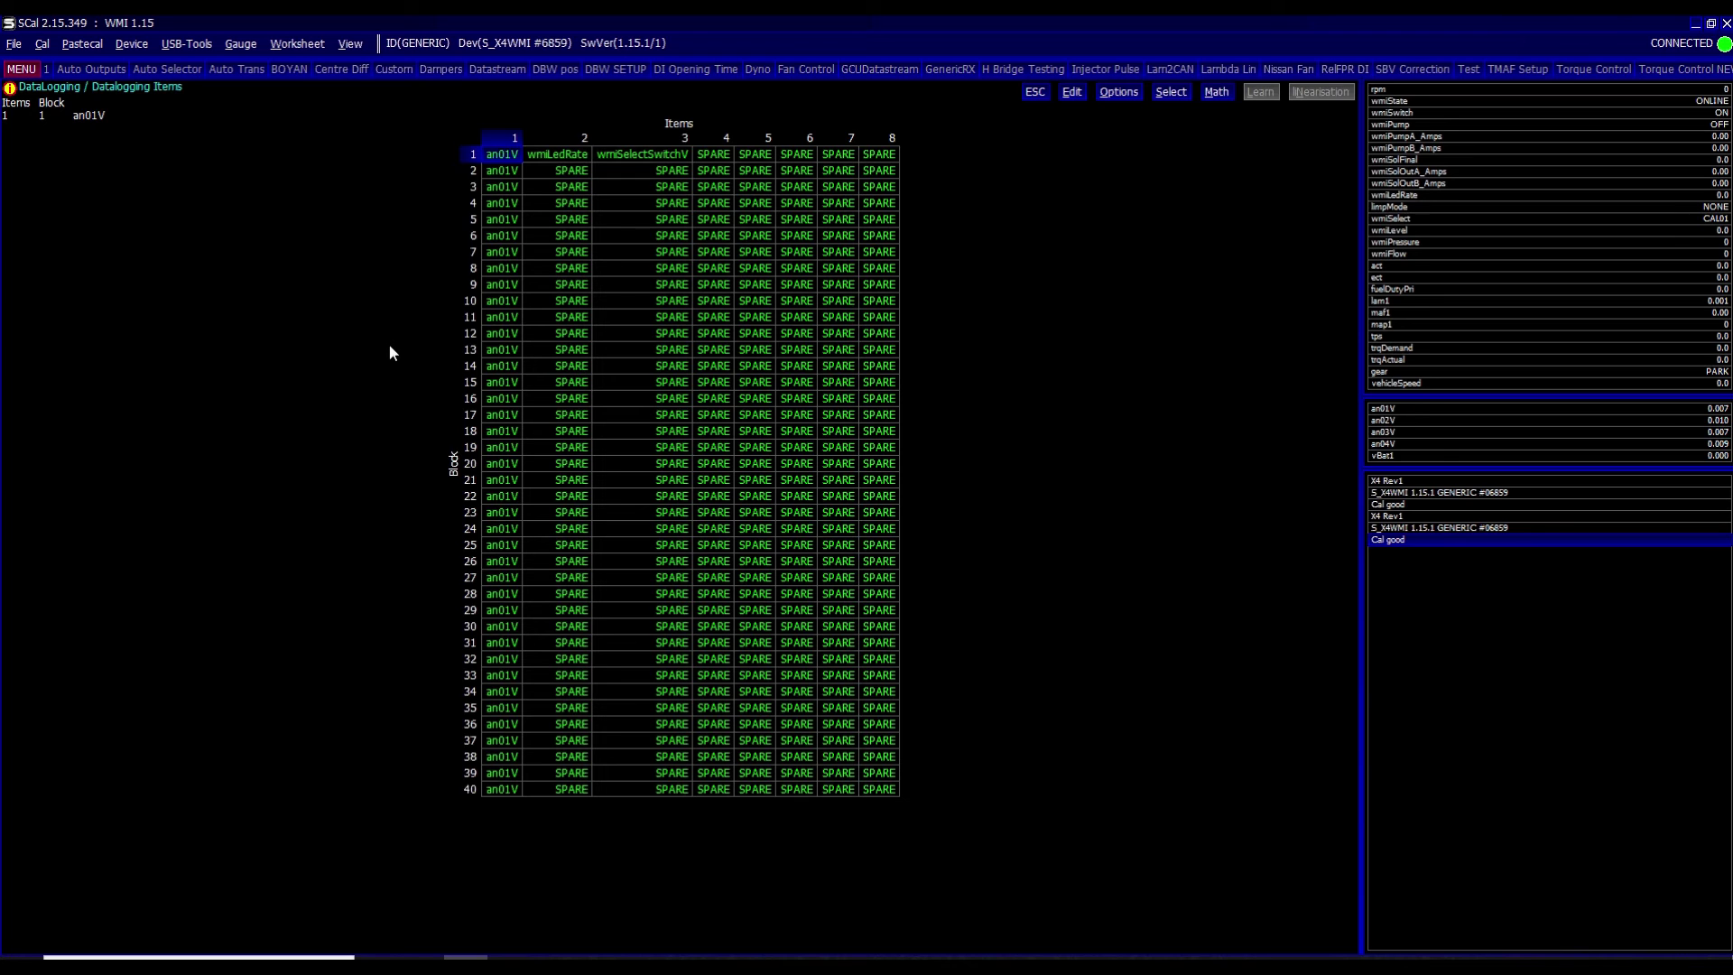
key("shift+Down")
key("shift+Down")
key("shift+Down")
key("shift+Down")
key("shift+Down")
key("shift+Down")
key("shift+Down")
key("shift+Down")
key("shift+Down")
key("shift+Down")
key("shift+Down")
key("shift+Down")
key("shift+Down")
key("shift+Down")
key("shift+Down")
key("shift+Down")
key("shift+Down")
key("shift+Down")
key("shift+Down")
key("shift+Down")
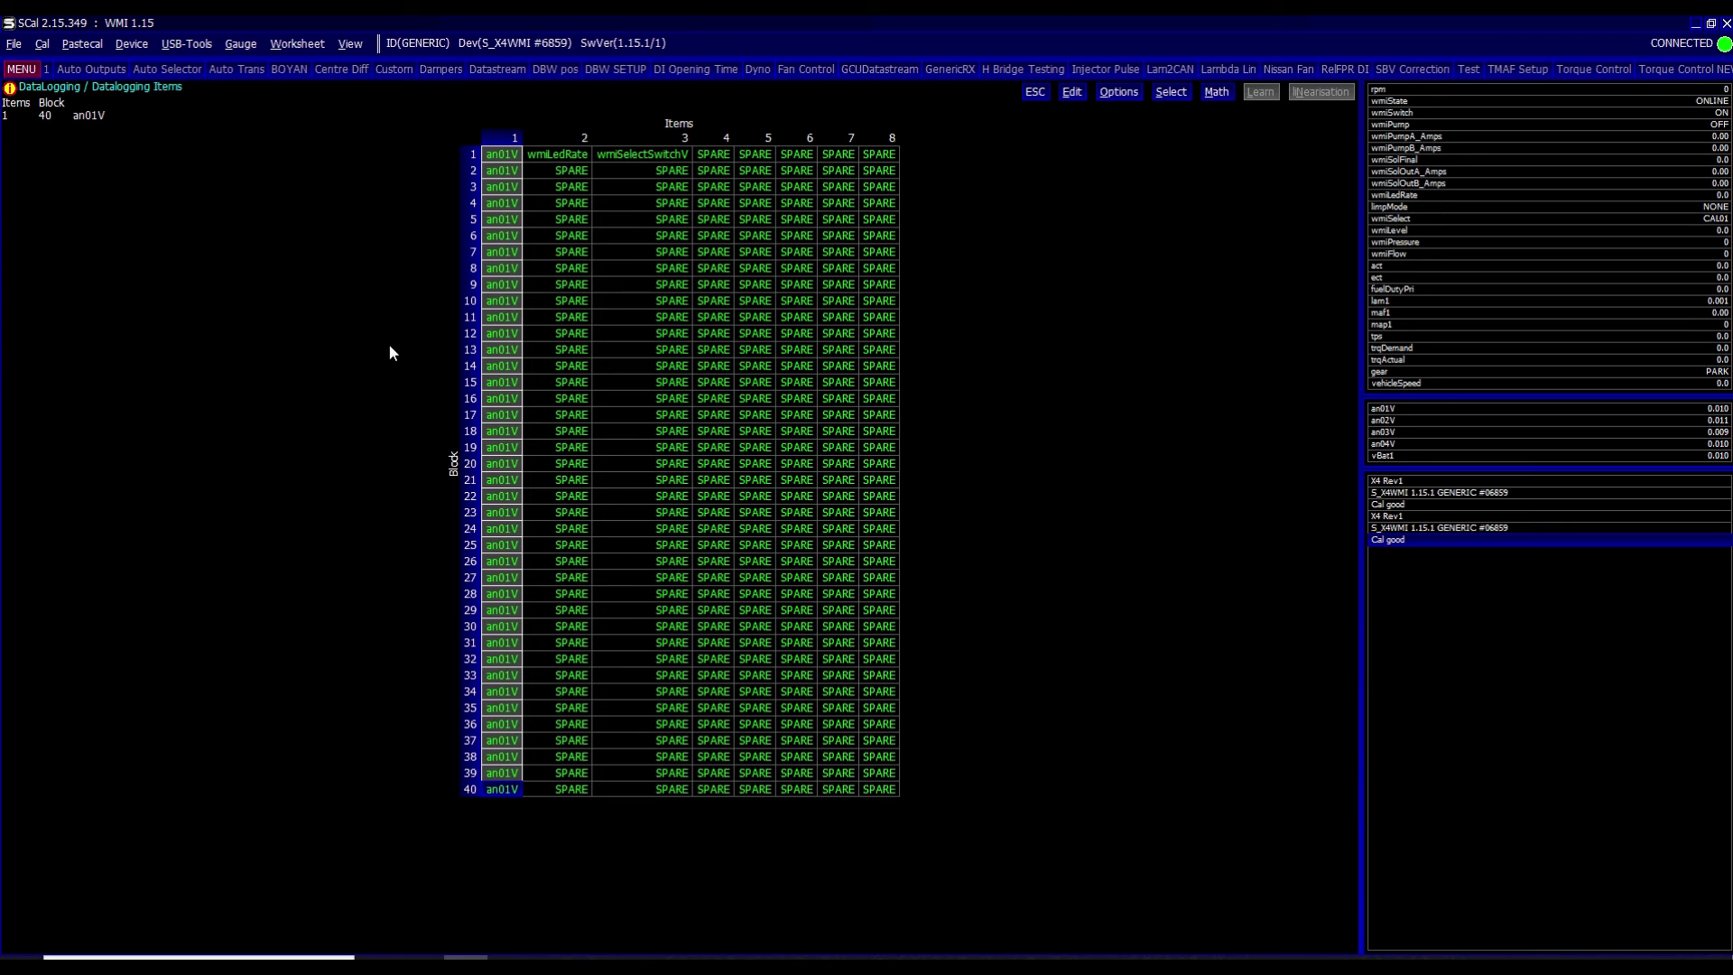
key("Right")
key("Right")
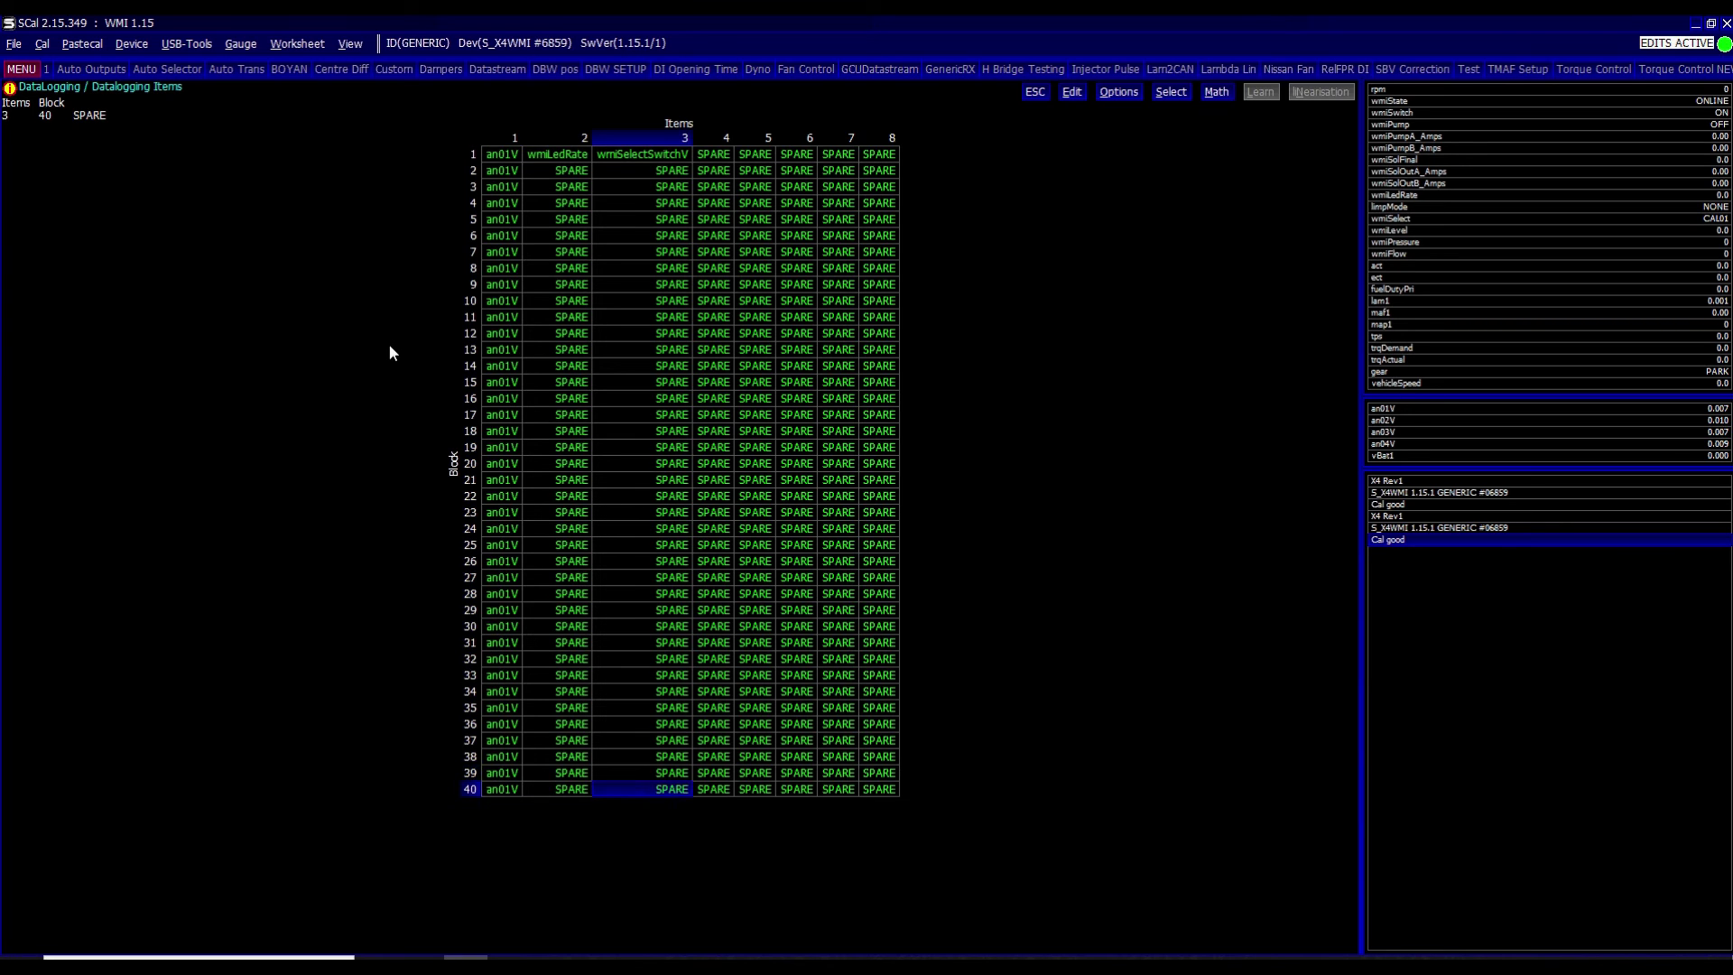
key("Up")
key("Up")
key("Up")
key("Up")
key("Up")
key("Up")
key("Up")
key("Up")
key("Up")
key("Up")
key("Up")
key("Up")
key("Up")
key("Up")
key("Up")
key("Up")
key("Up")
key("Up")
key("Up")
key("Up")
key("Up")
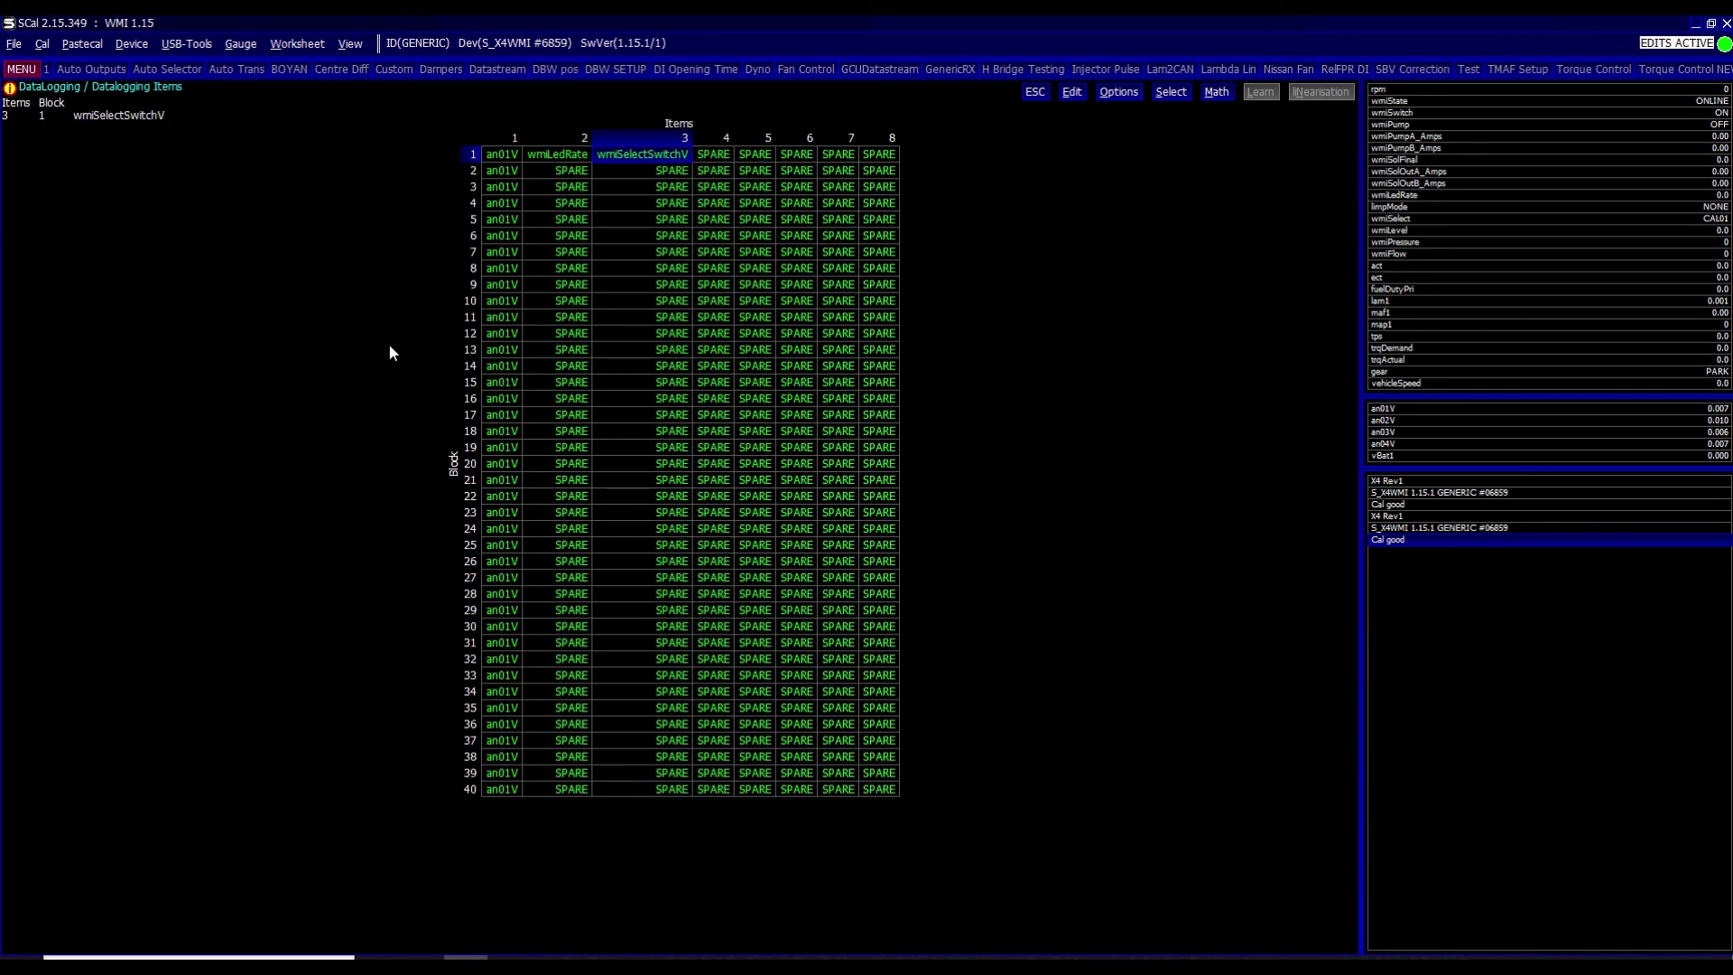
key("Right")
key("Return")
key("Down")
key("Down")
key("Down")
key("Down")
key("Down")
key("Down")
key("Down")
key("Down")
key("Down")
key("Down")
key("Down")
key("Down")
key("Down")
key("Down")
key("Down")
key("Down")
key("Down")
key("Down")
key("Down")
key("Down")
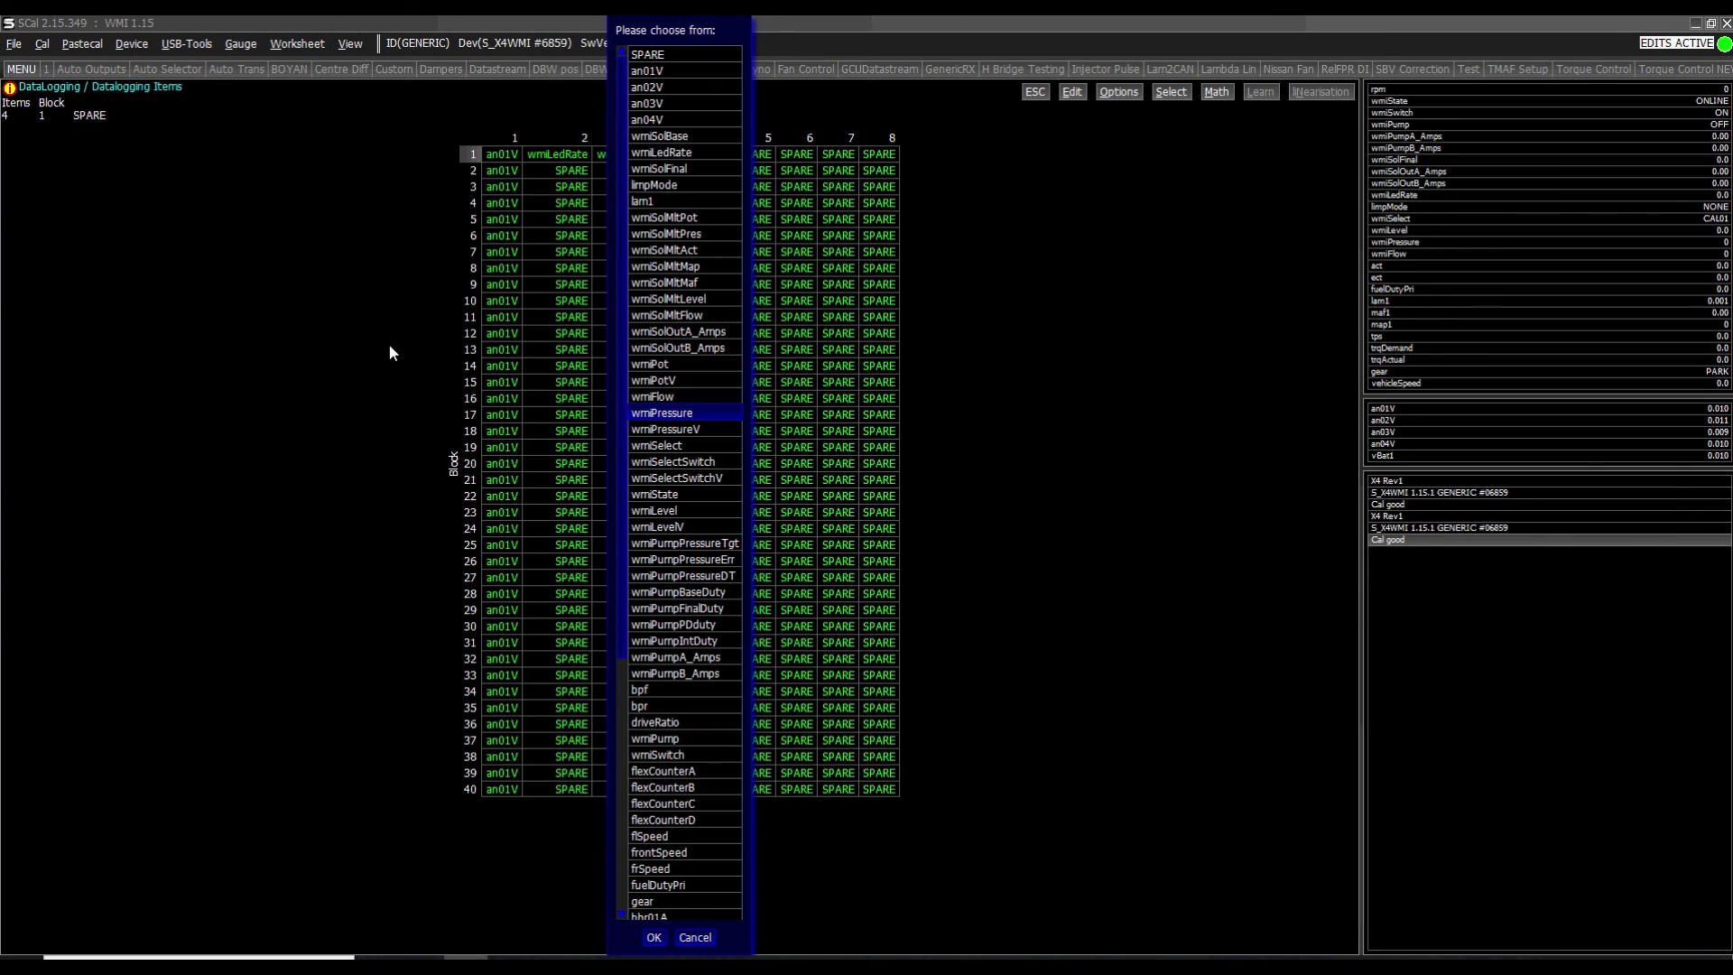
key("Return")
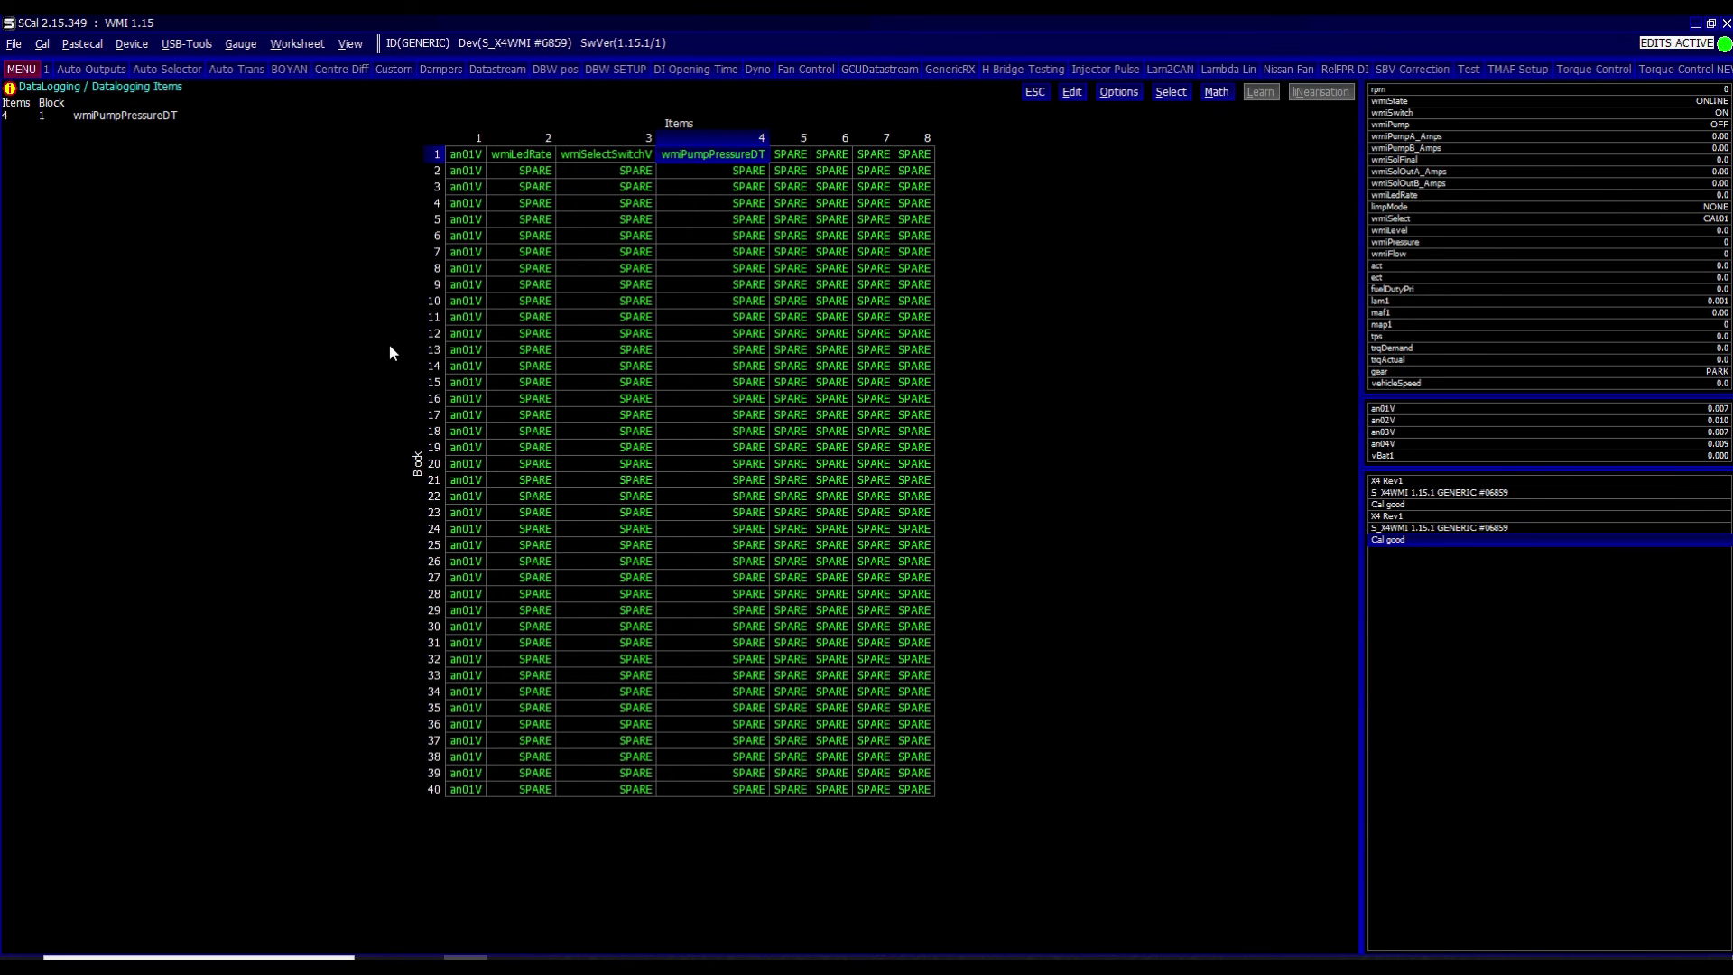
key("Escape")
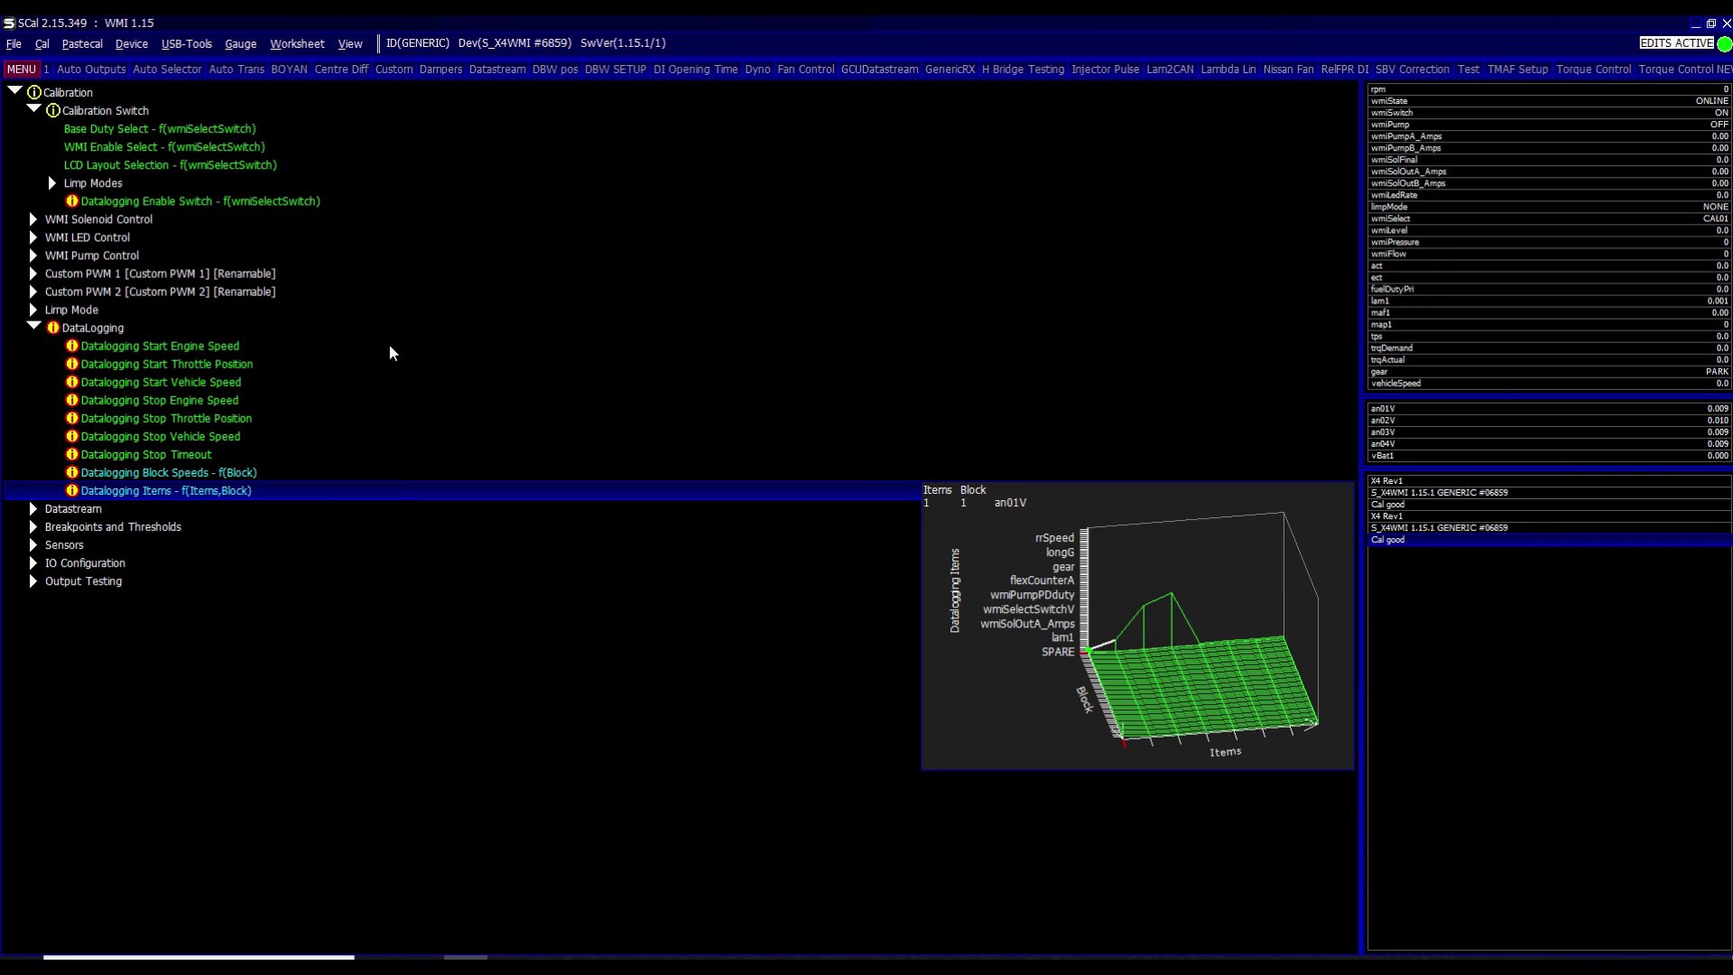
key("alt+d")
key("p")
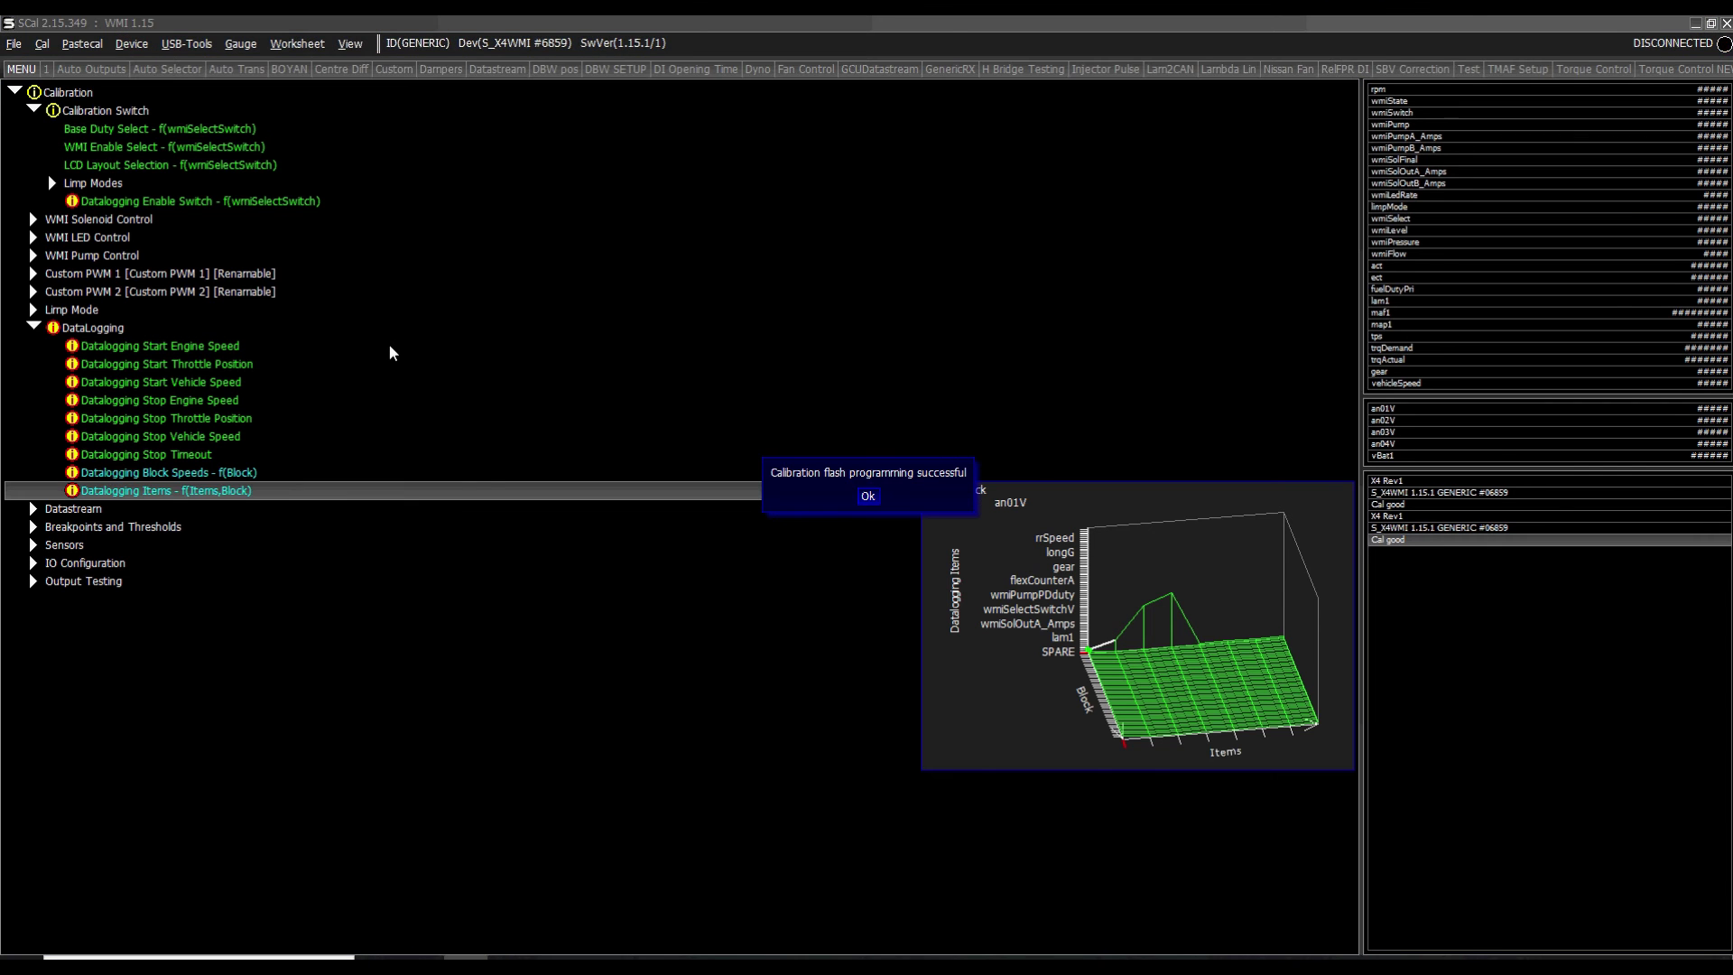
- Dismiss the flash success message and choose AUTO from the USB-Tools Arm Logging command list
key("Return")
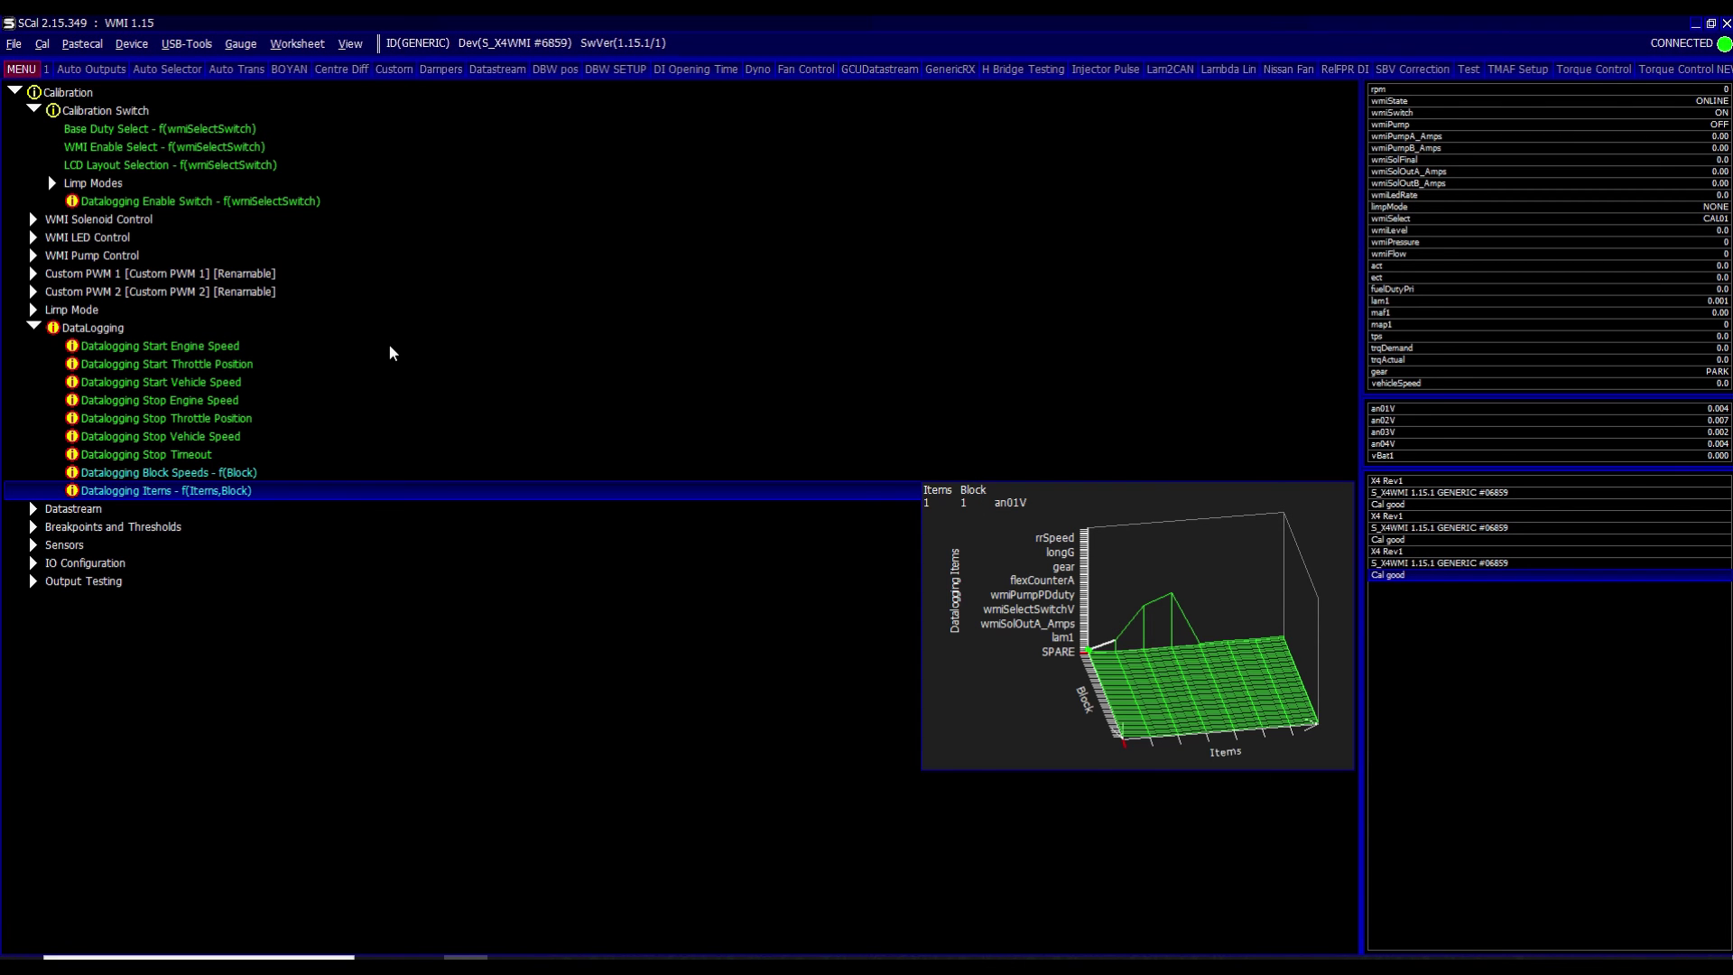
key("Up")
key("Up")
key("Up")
key("Up")
key("Up")
key("Up")
key("Up")
key("Up")
key("Up")
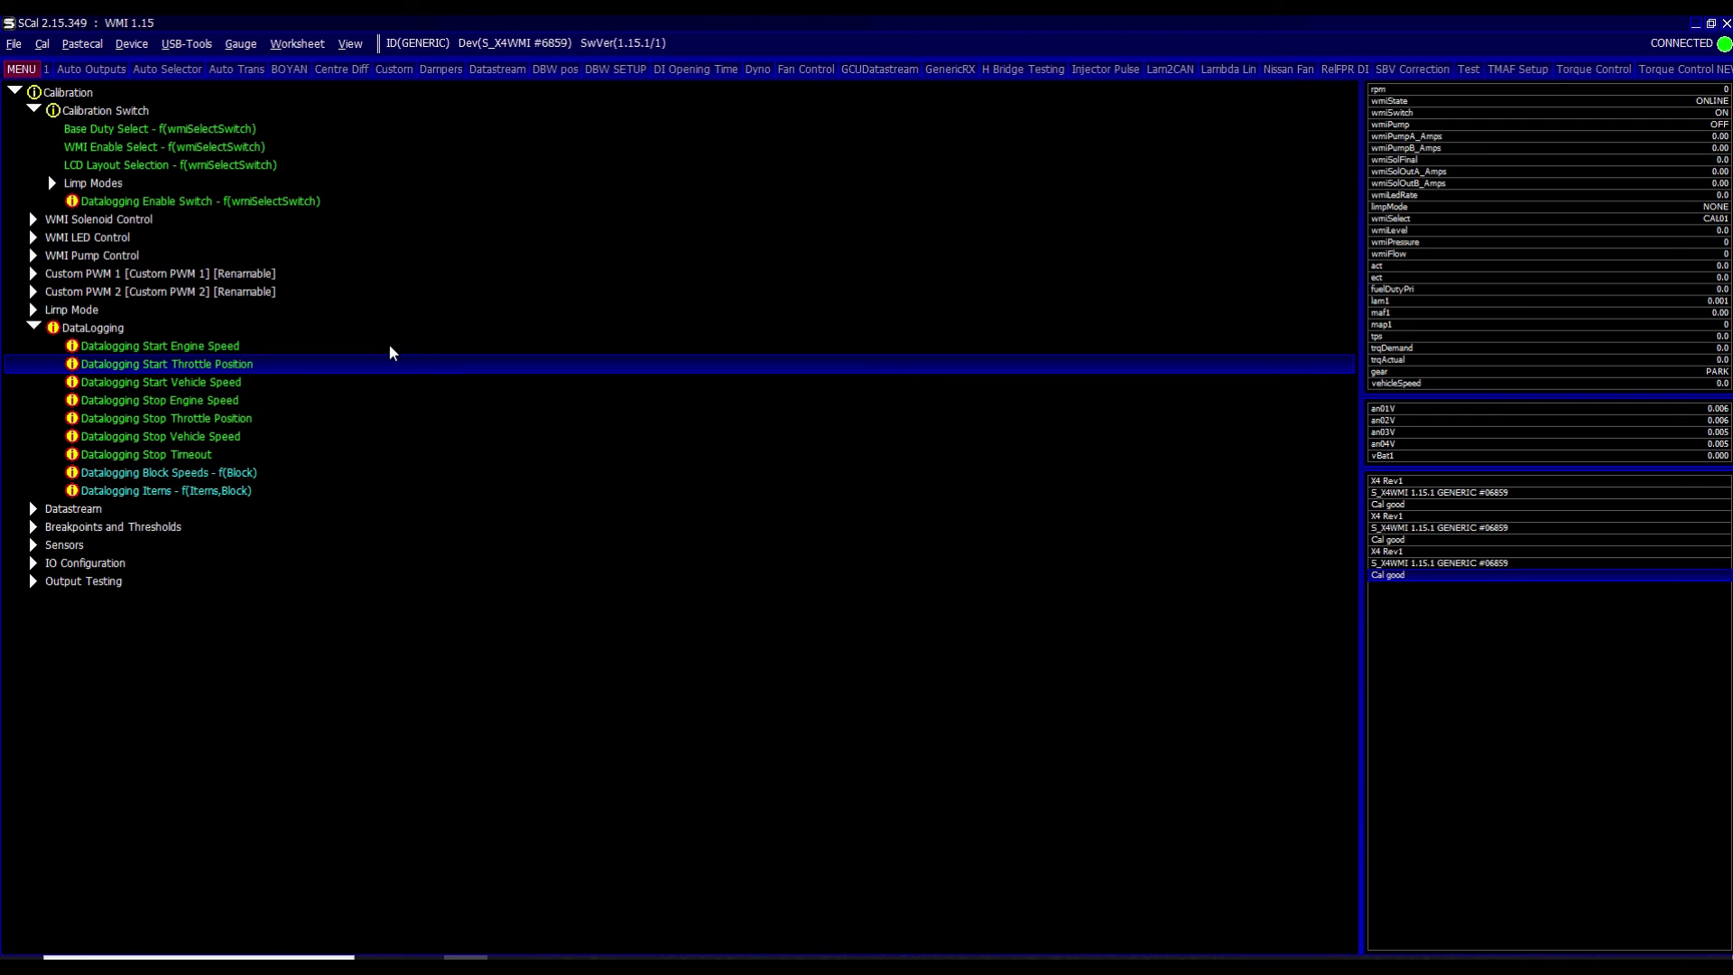
key("Up")
key("Up")
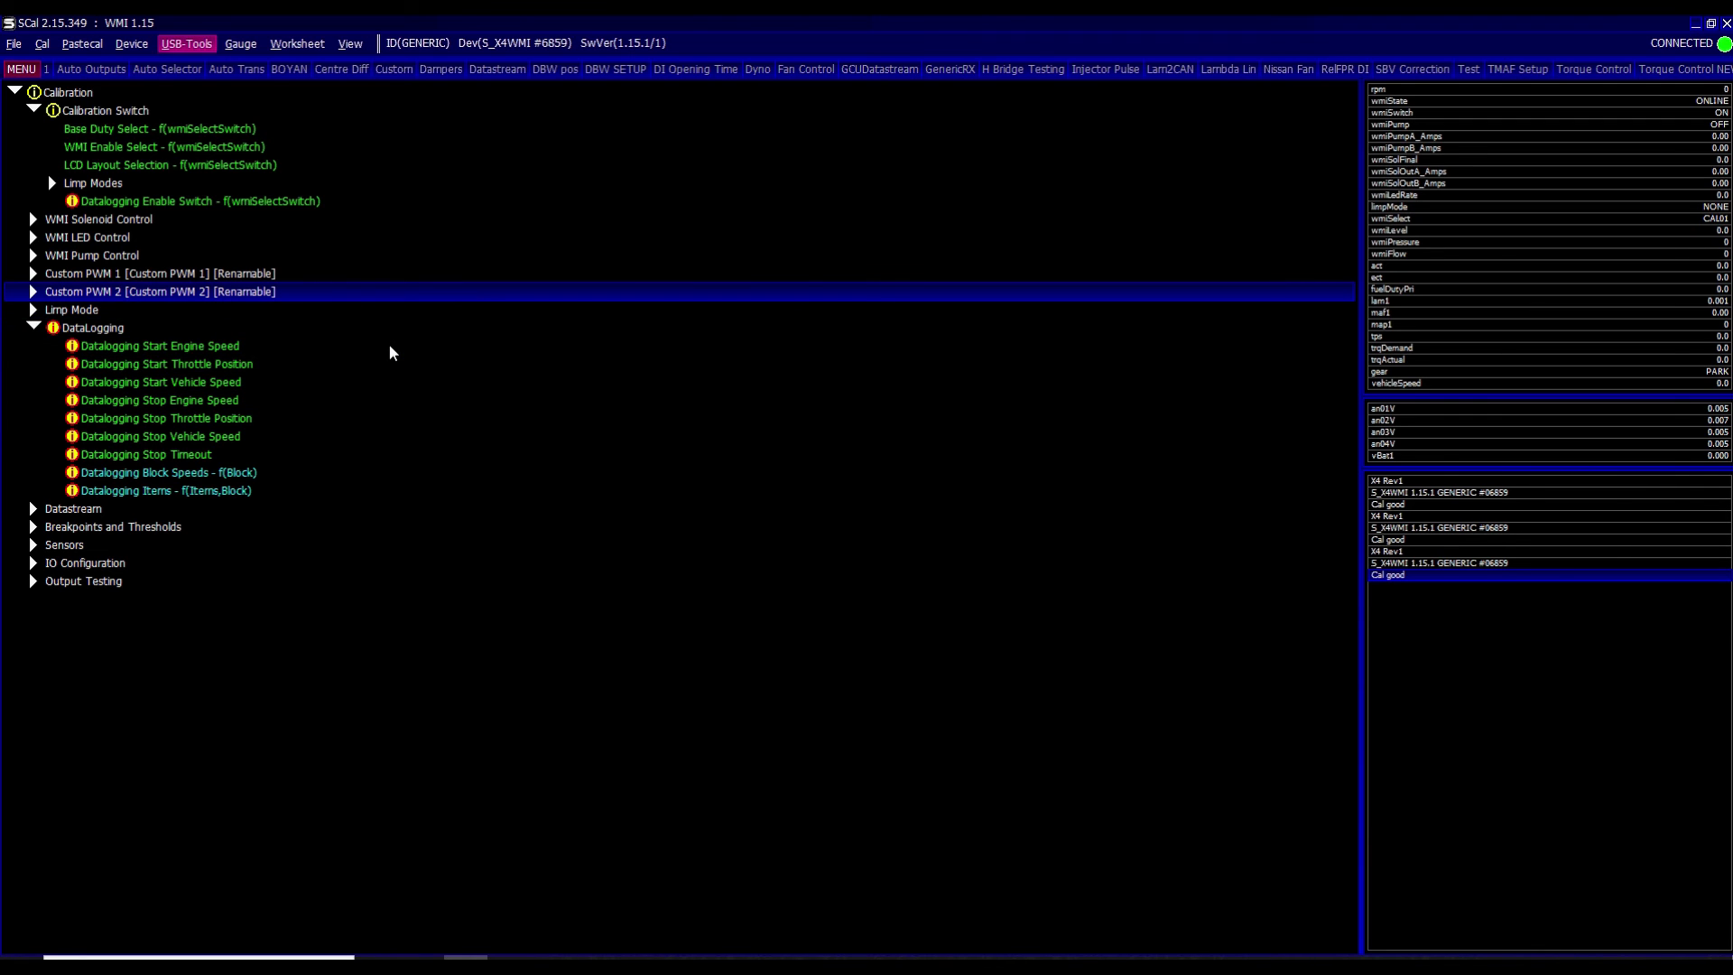
key("alt+u")
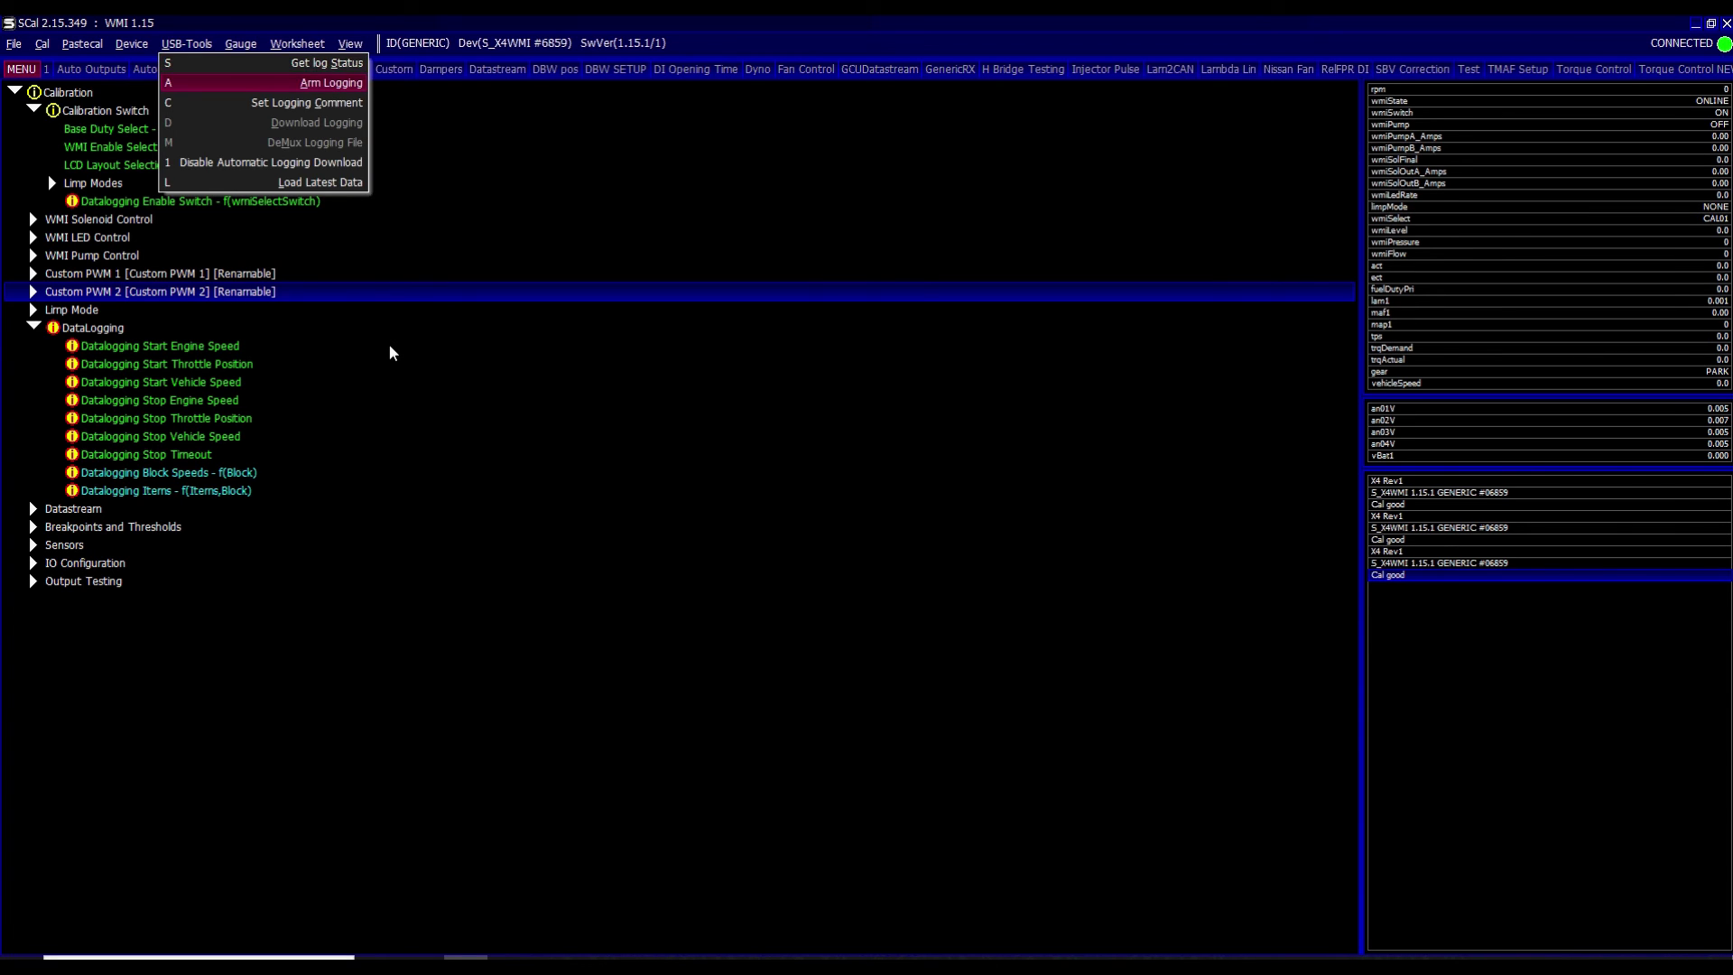
key("Return")
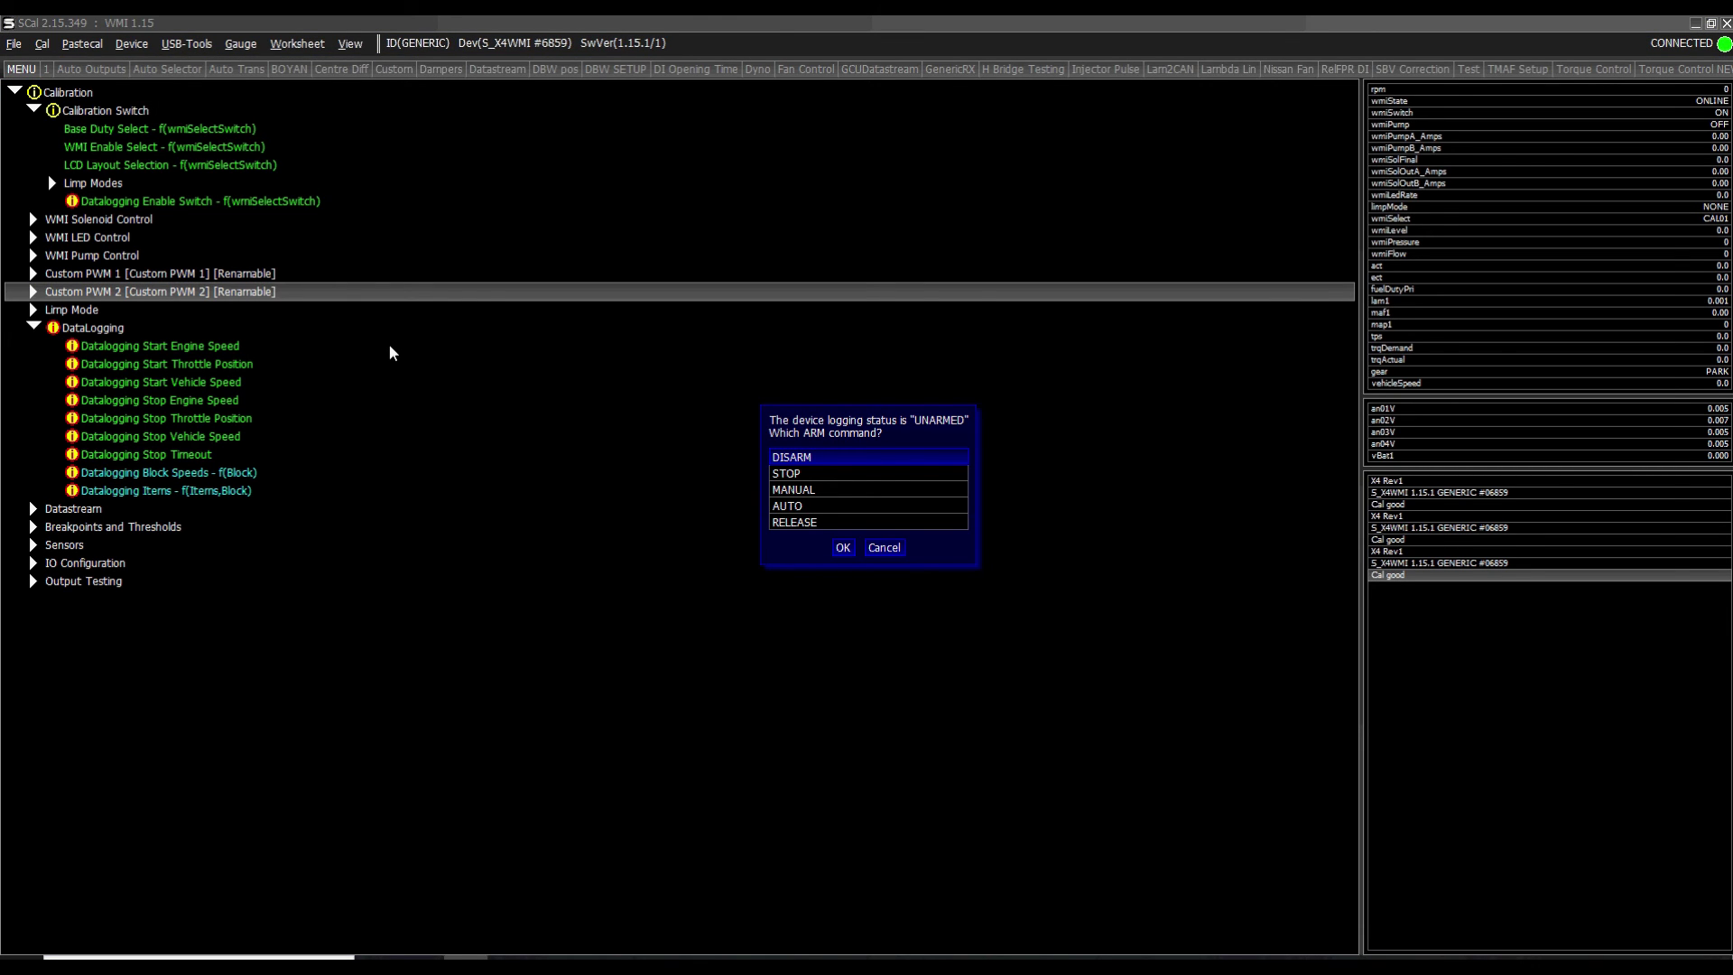
key("Down")
key("Down")
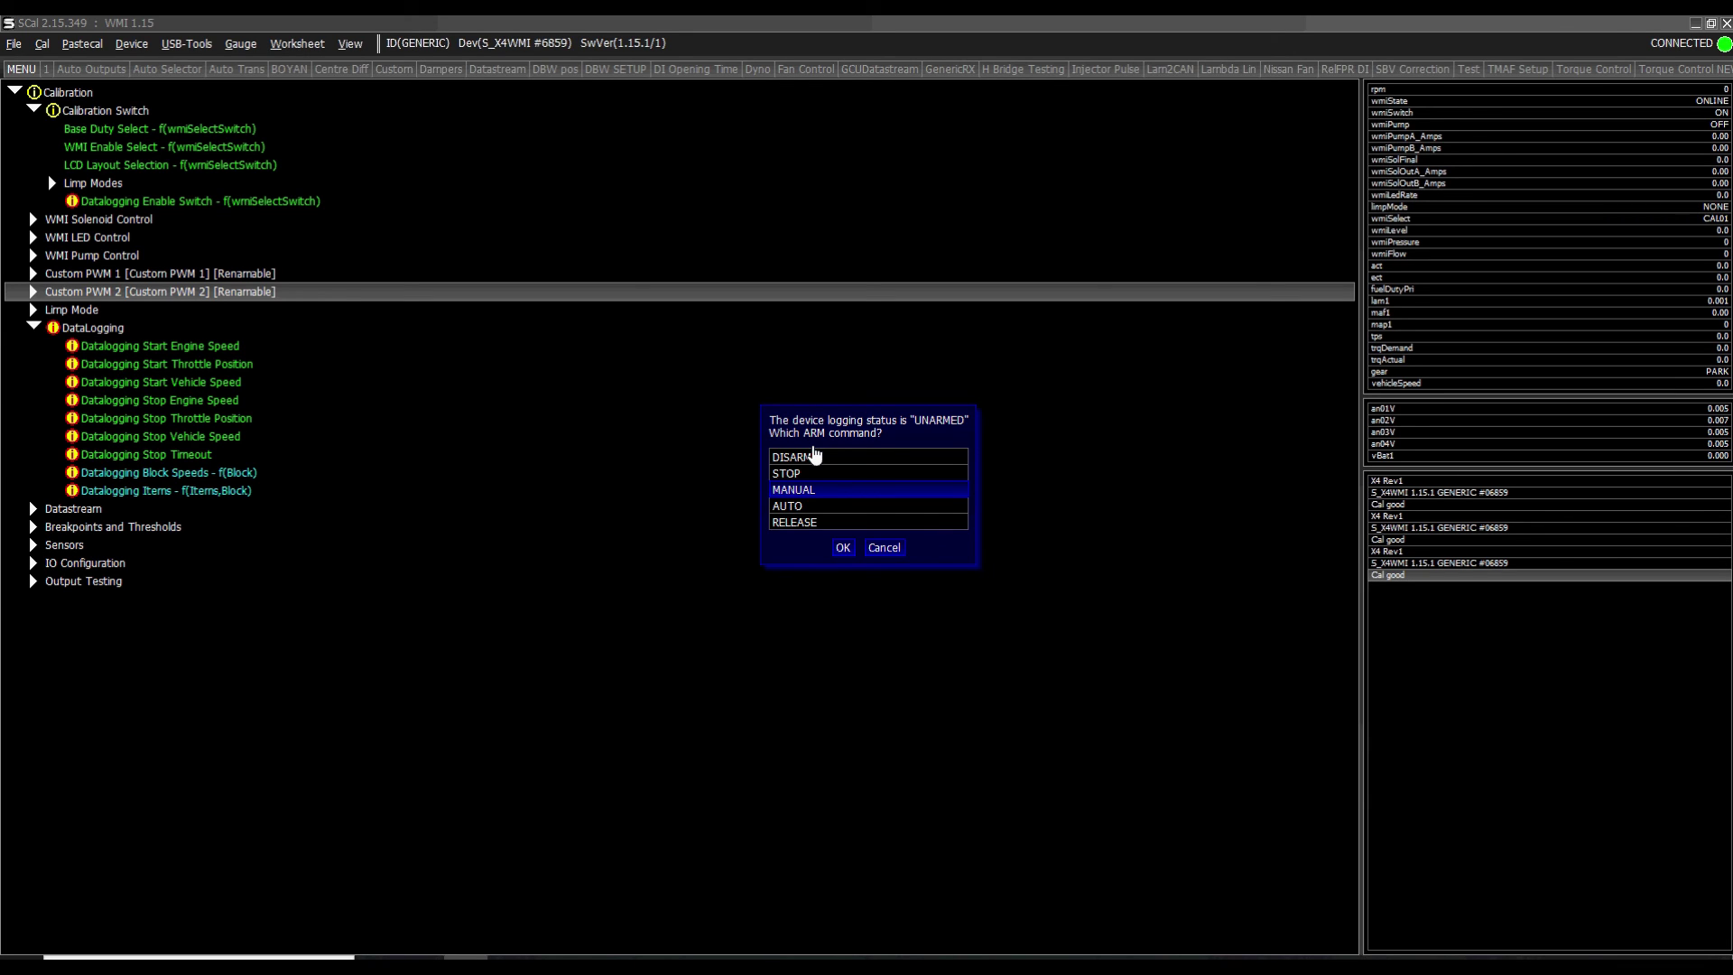
key("Up")
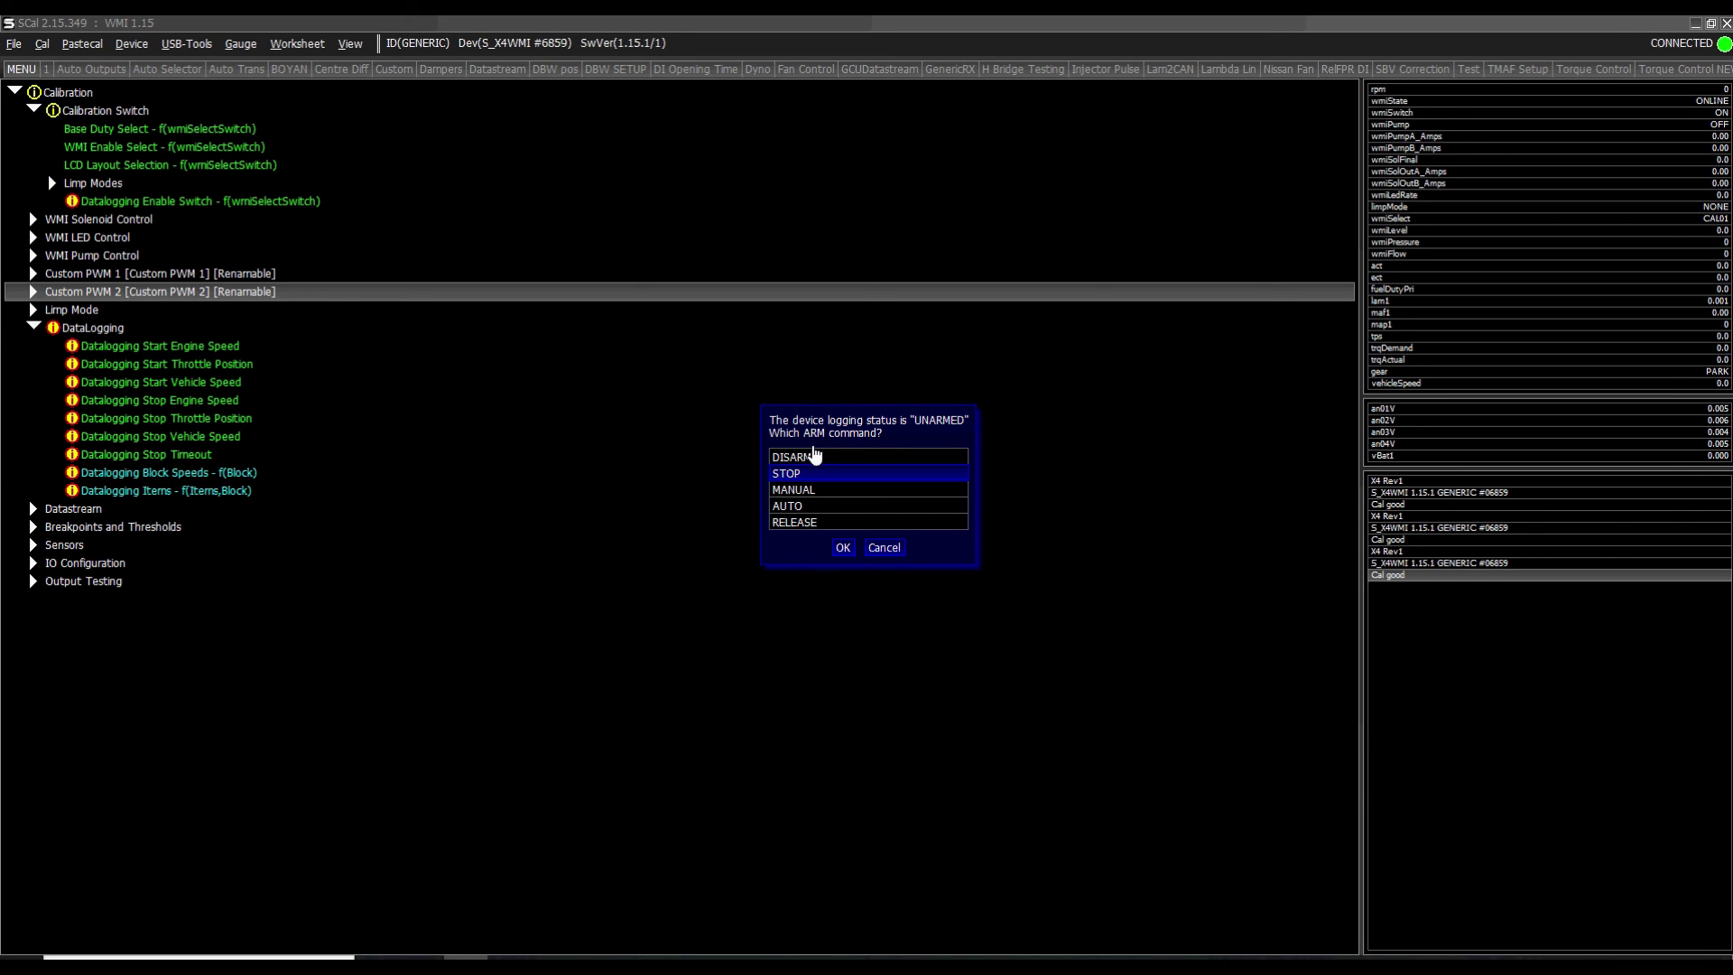
key("Down")
key("Down")
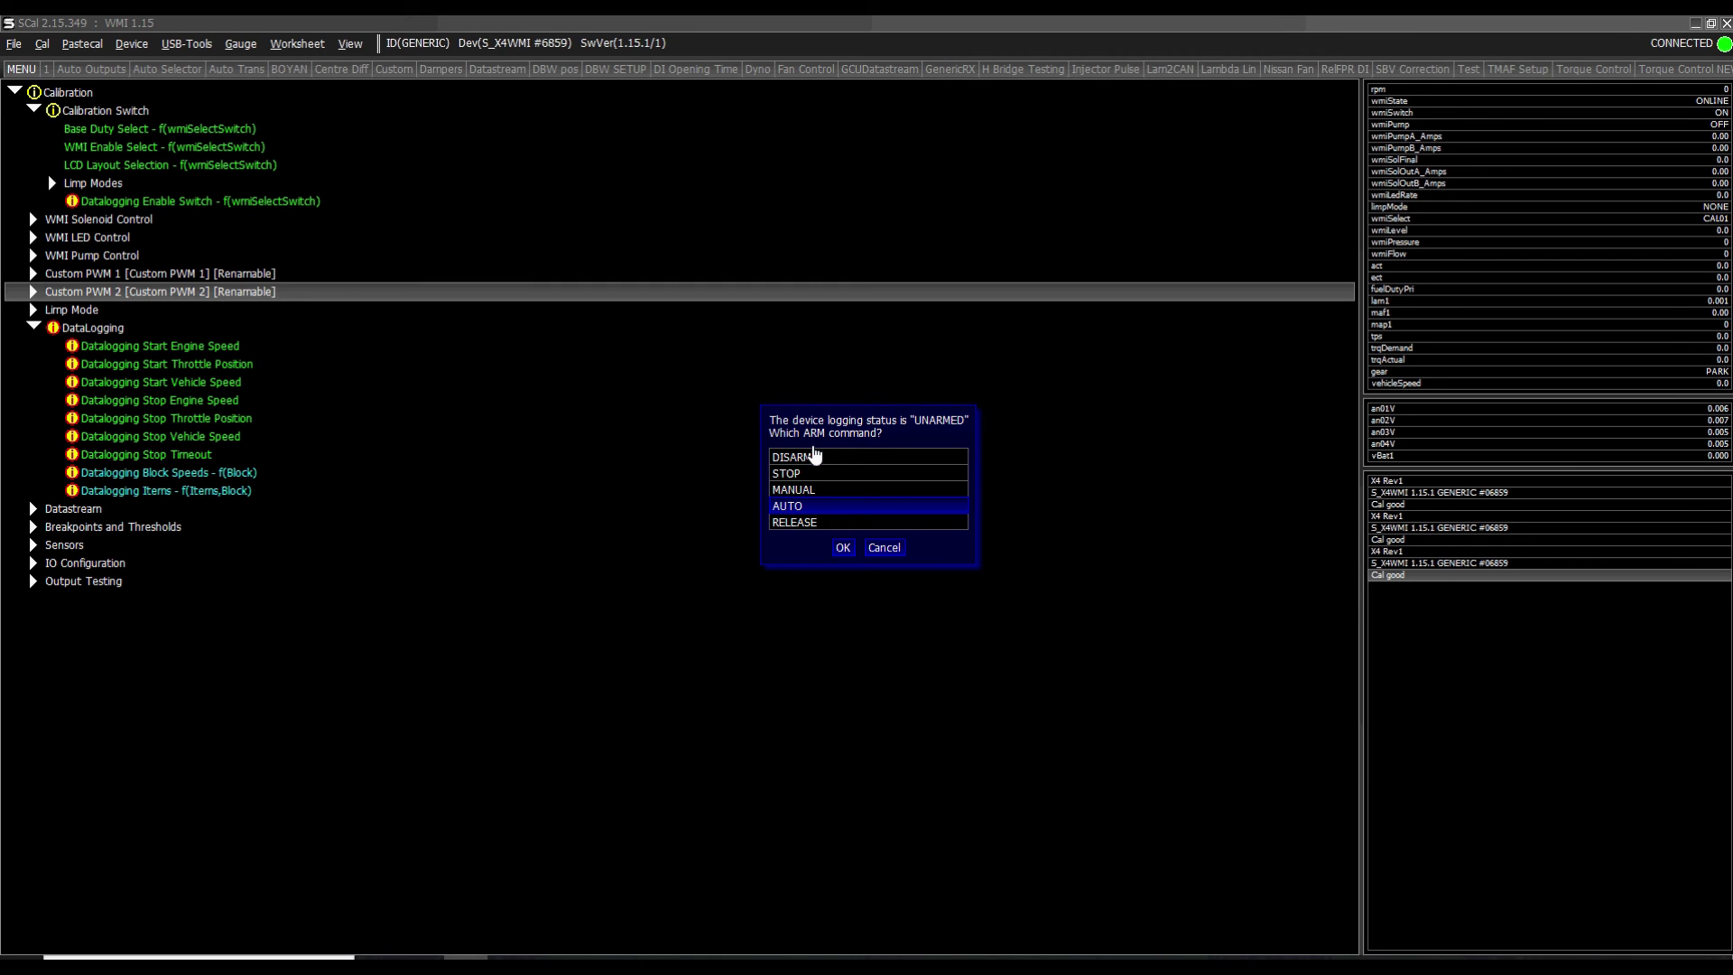
key("Return")
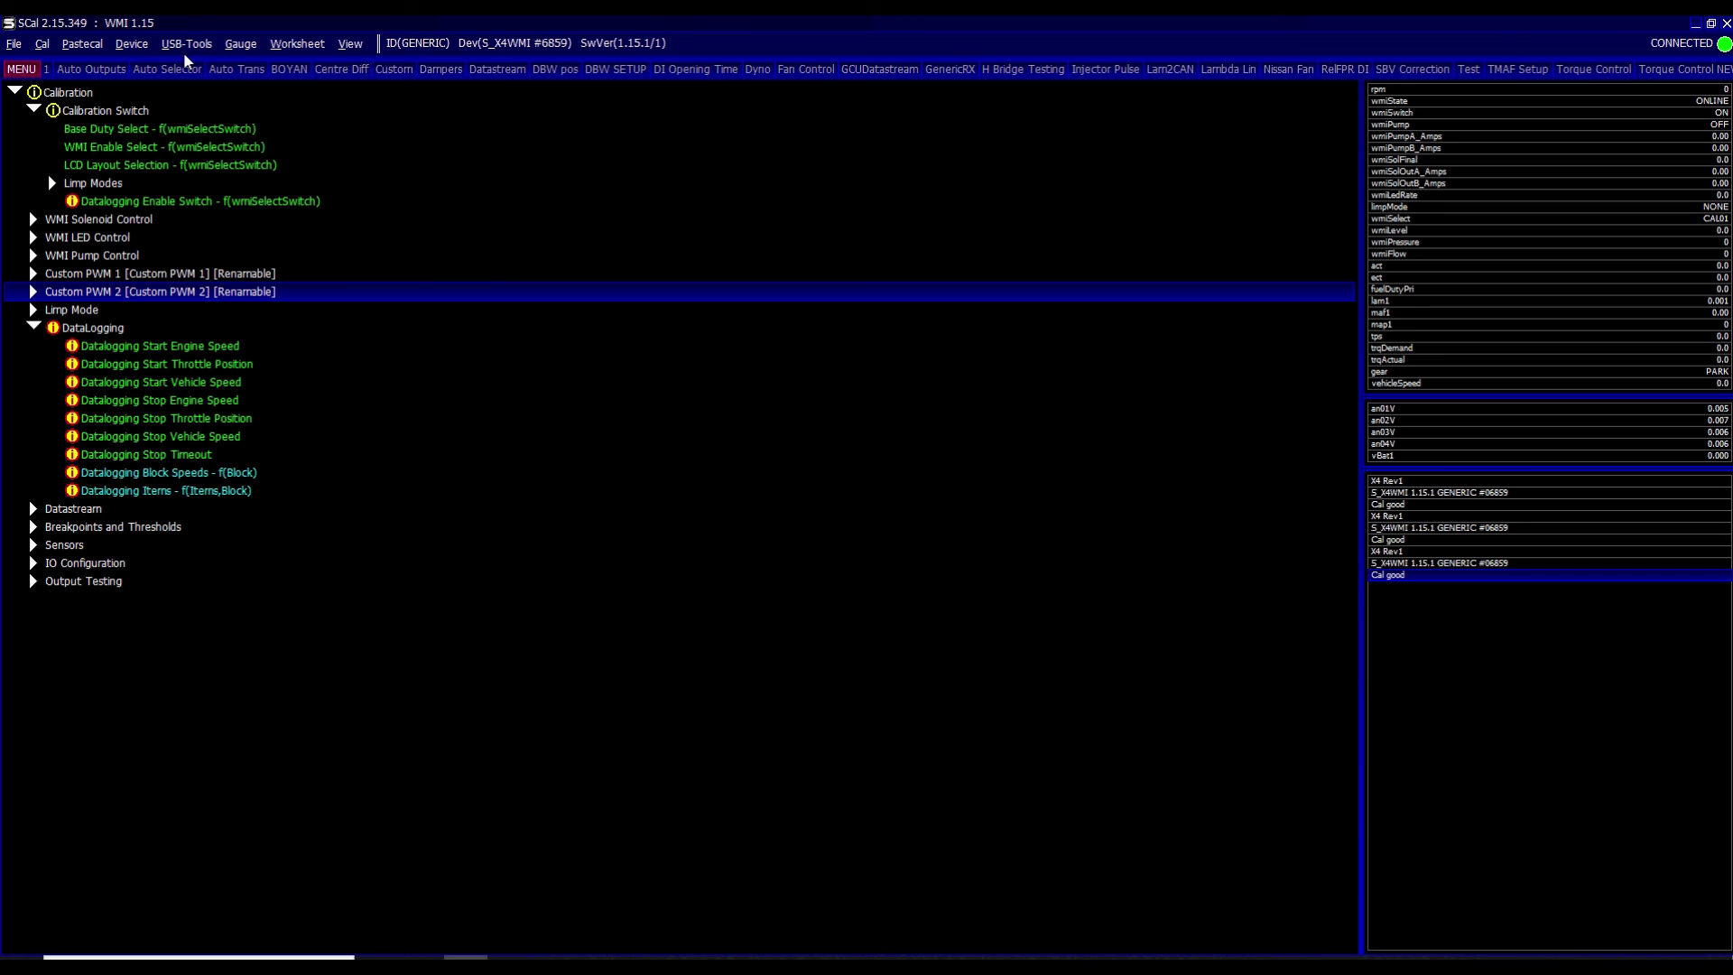
- Set all four Datalogging Enable Switch values, CAL01 to CAL04, to ENABLED
key("Up")
key("Up")
key("Up")
key("Up")
key("Up")
key("Return")
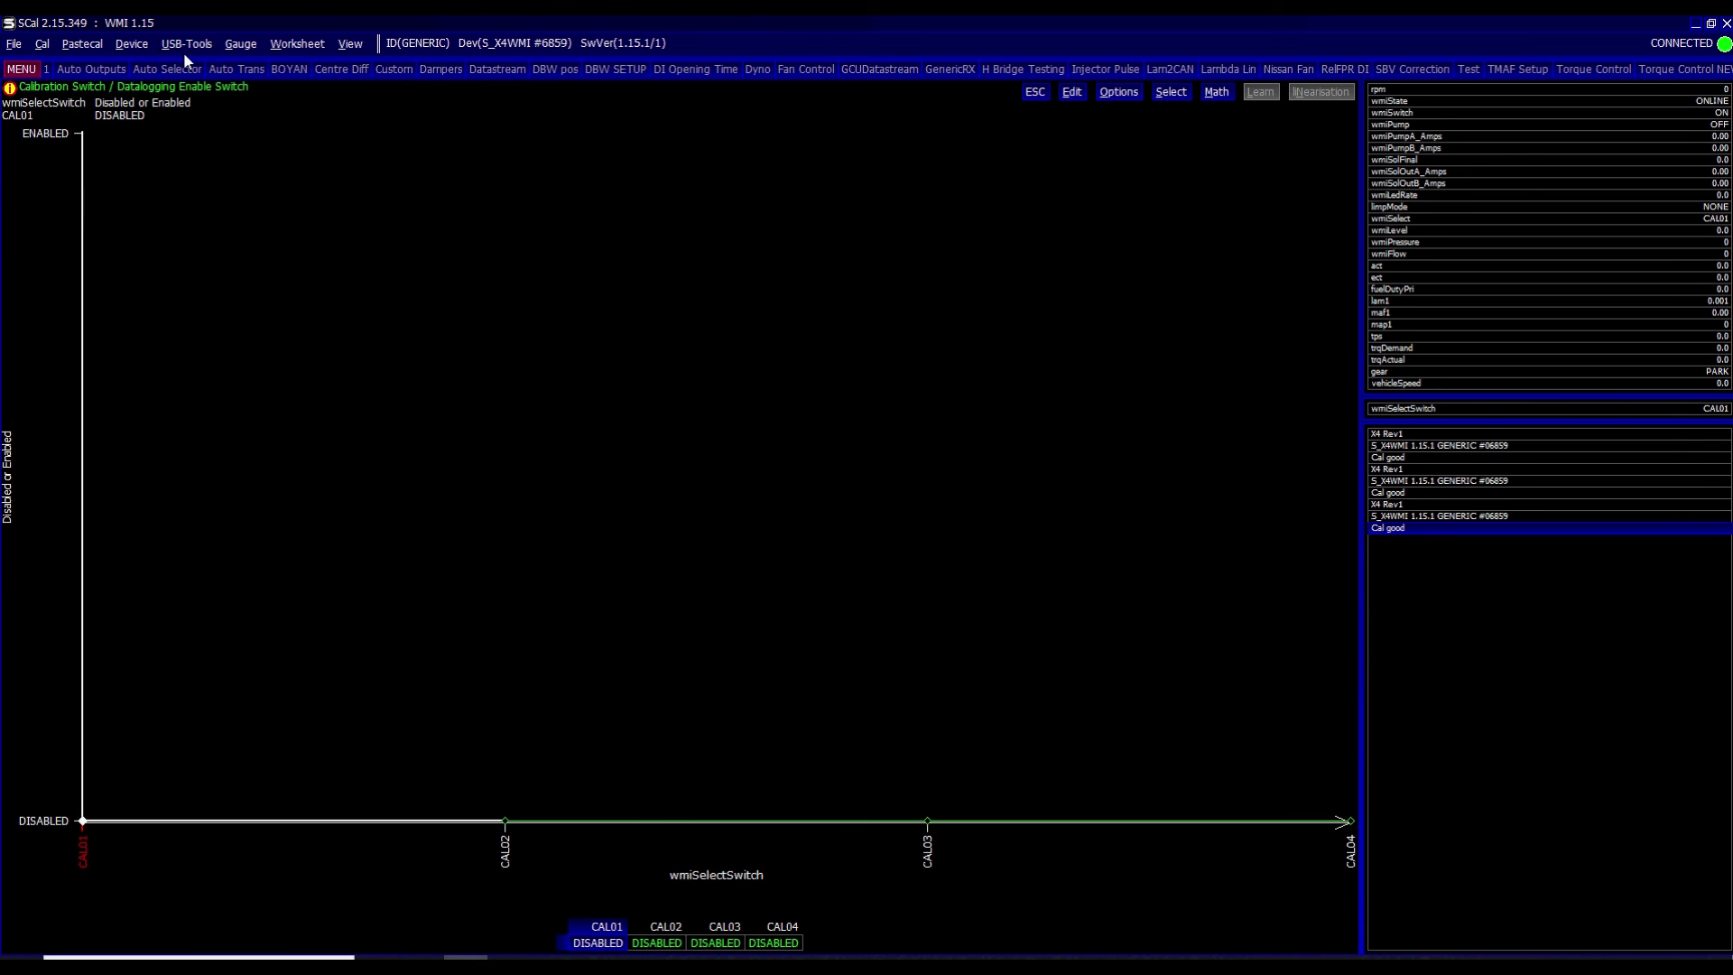
key("shift+Right")
key("shift+Right")
key("shift+Right")
key("Up")
key("Escape")
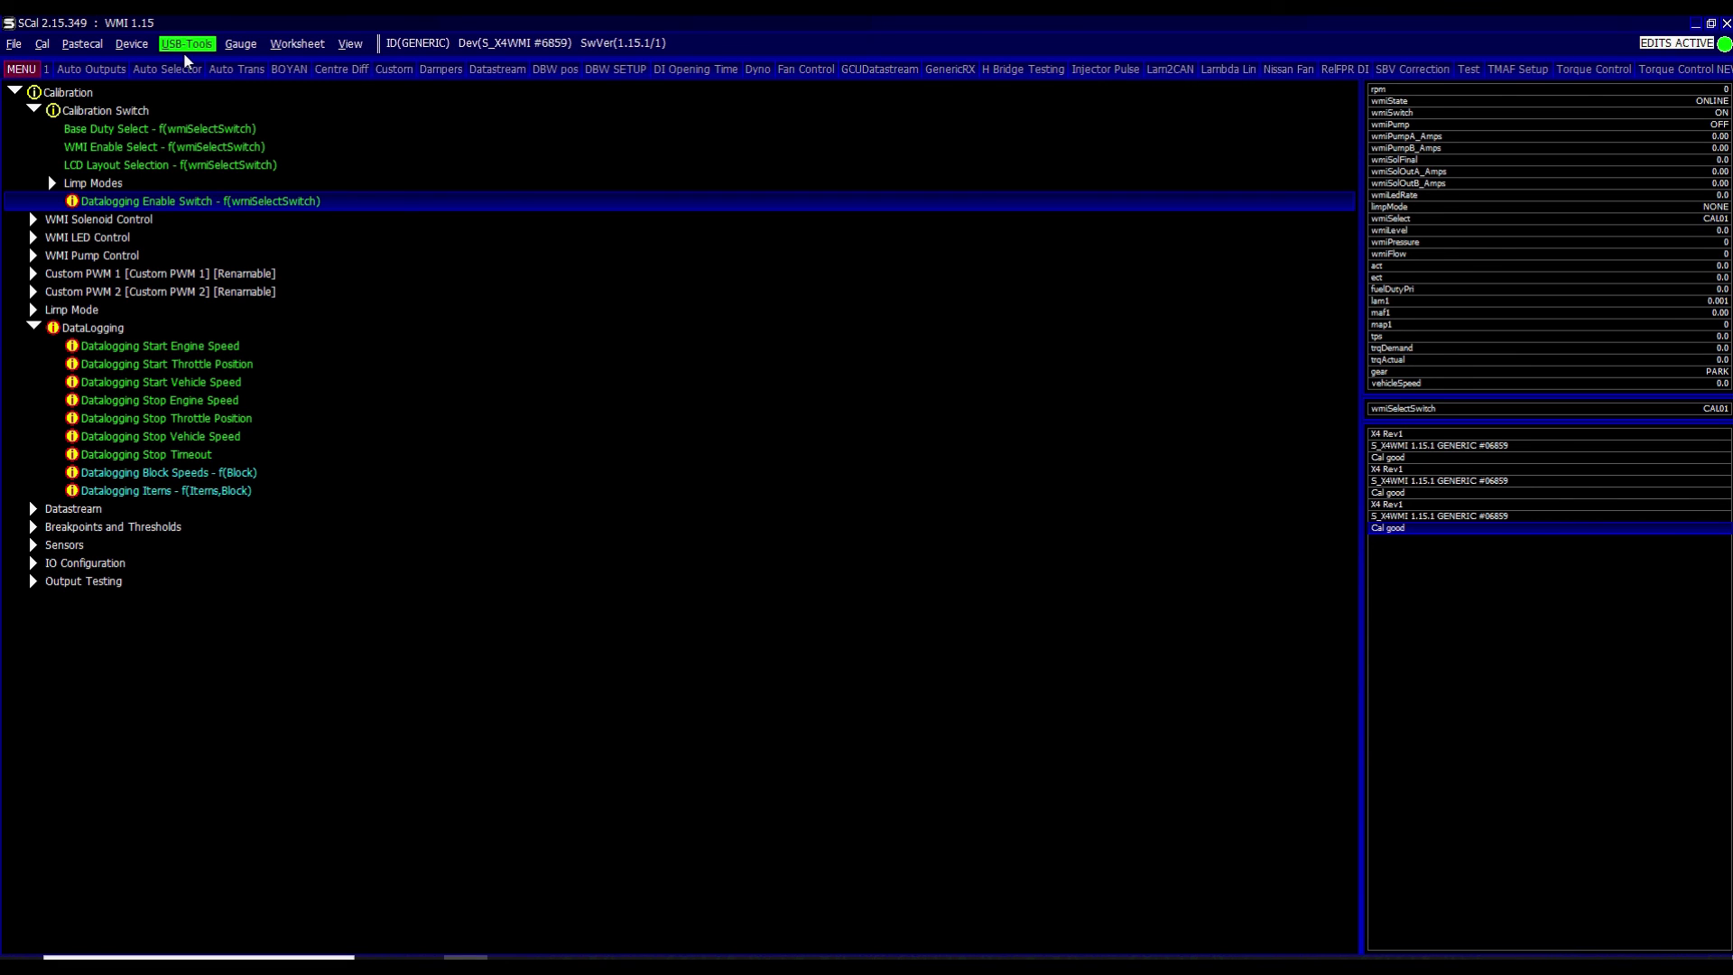
left_click(184, 52)
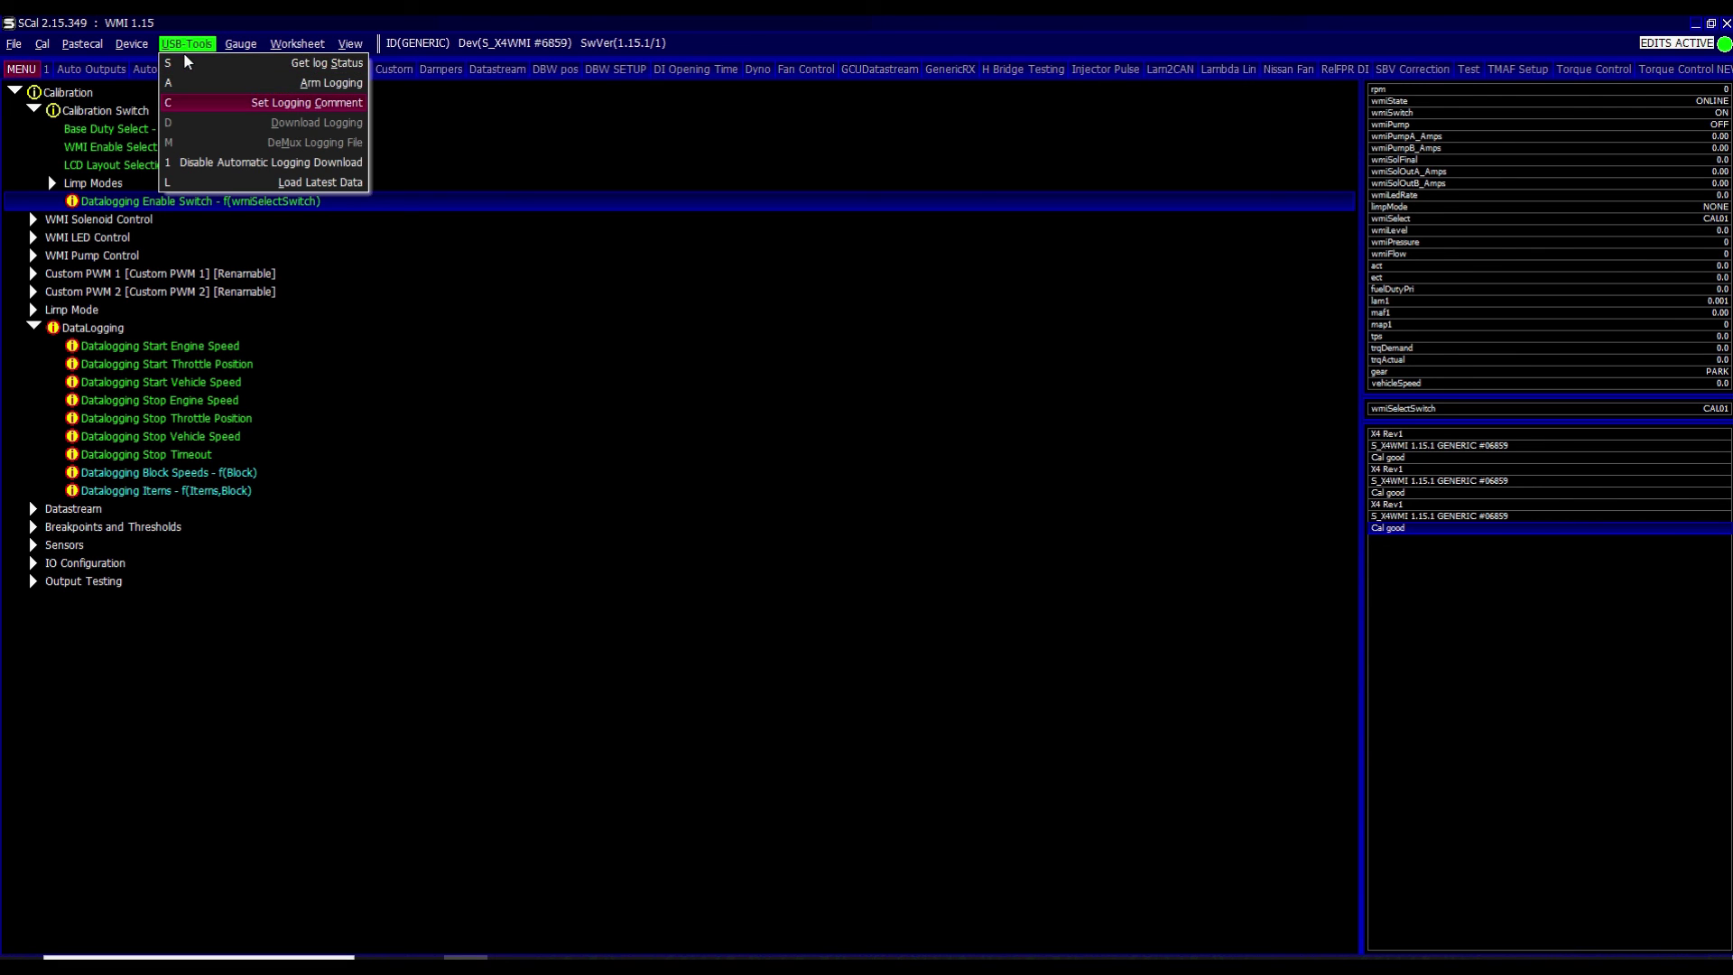
key("Down")
key("Down")
- Switch all four Datalogging Enable Switch values to ENABLED, then back to DISABLED
left_click(367, 290)
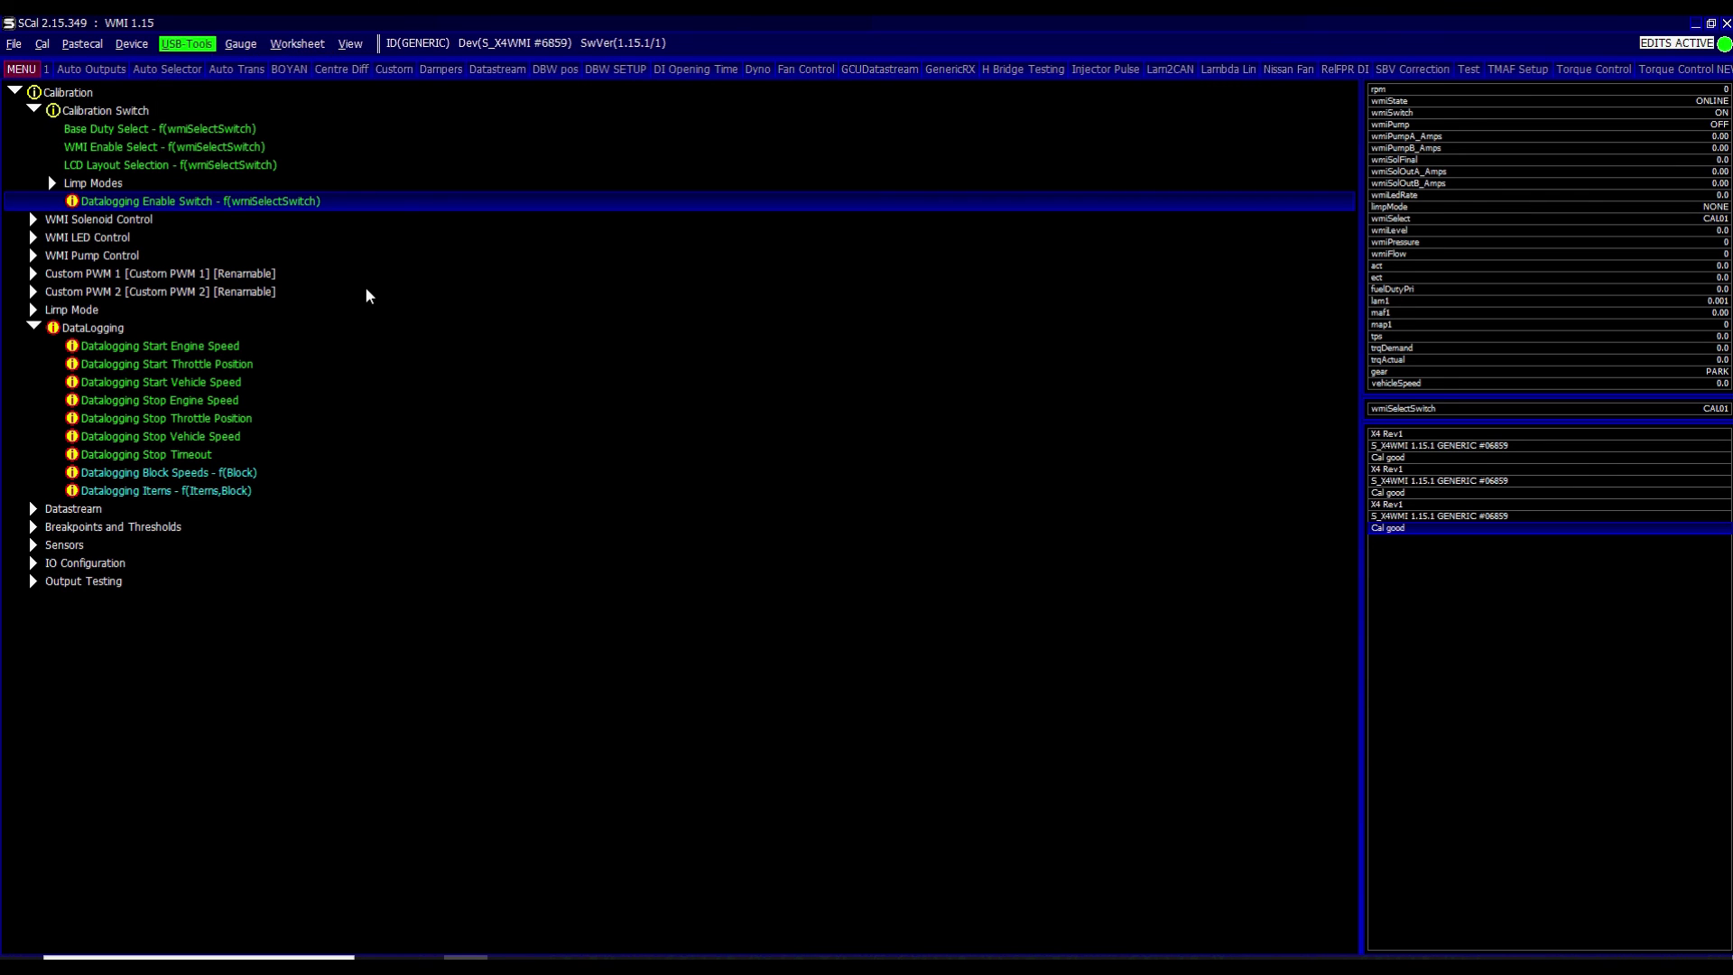
key("Return")
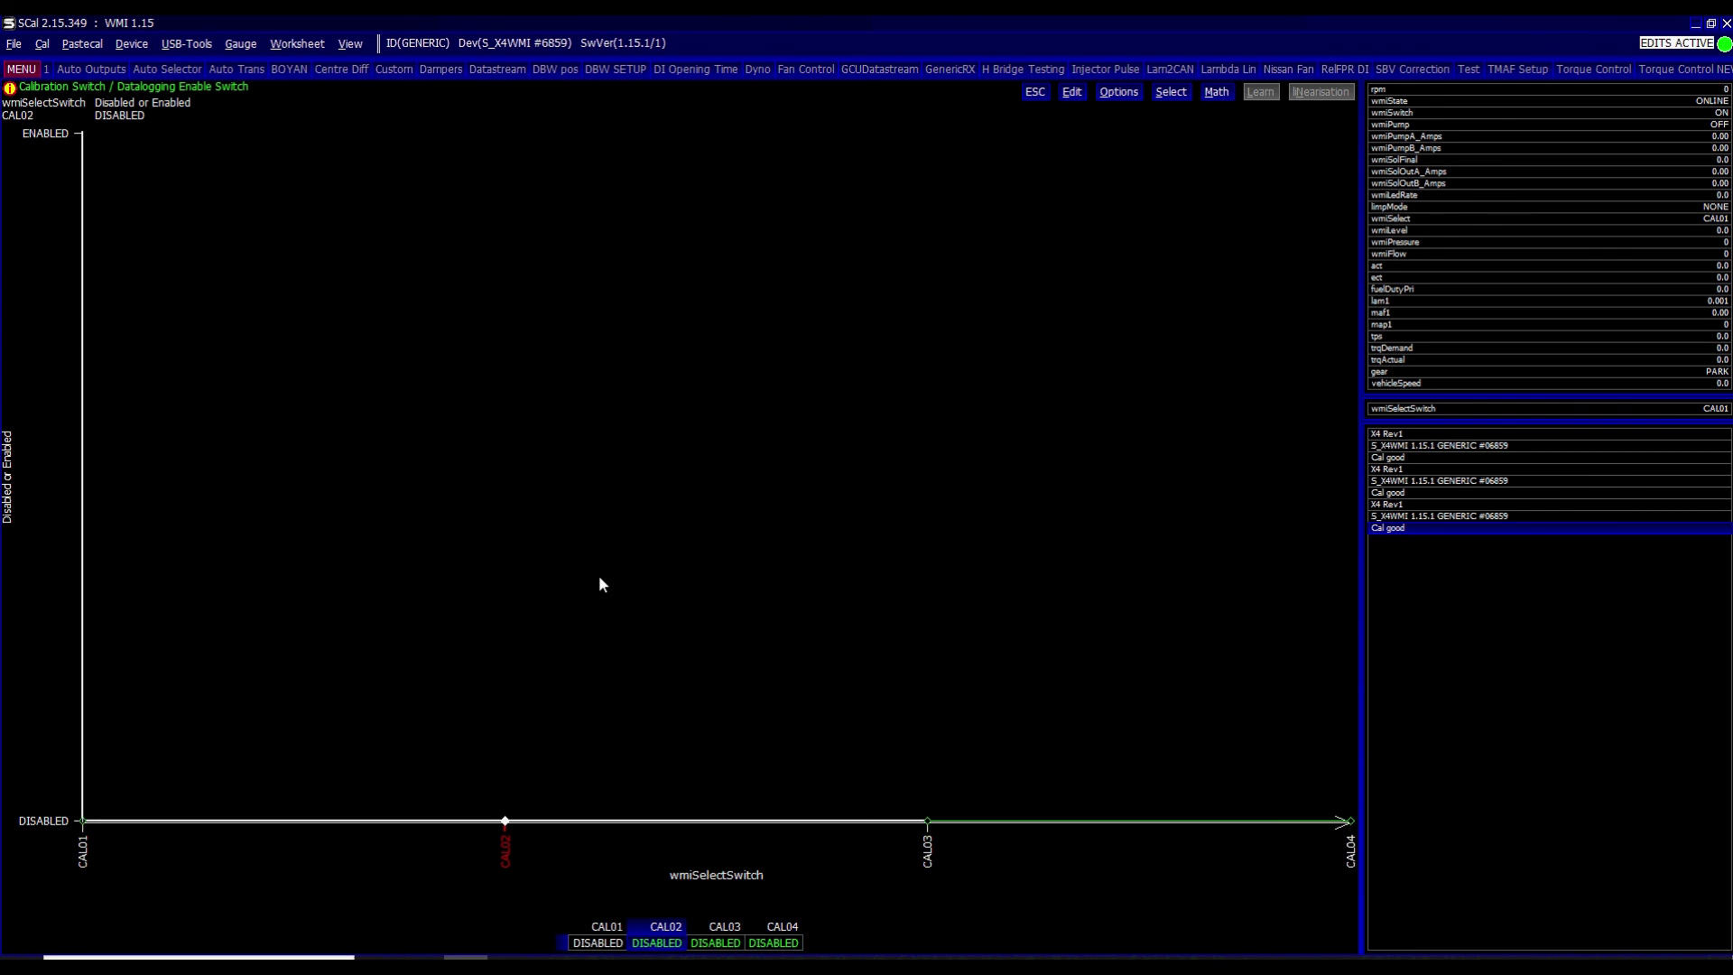
key("Escape")
key("Down")
key("Down")
key("Down")
key("Down")
key("Down")
key("Down")
key("Down")
key("Down")
key("Down")
key("Down")
key("Down")
key("Down")
key("Down")
key("Down")
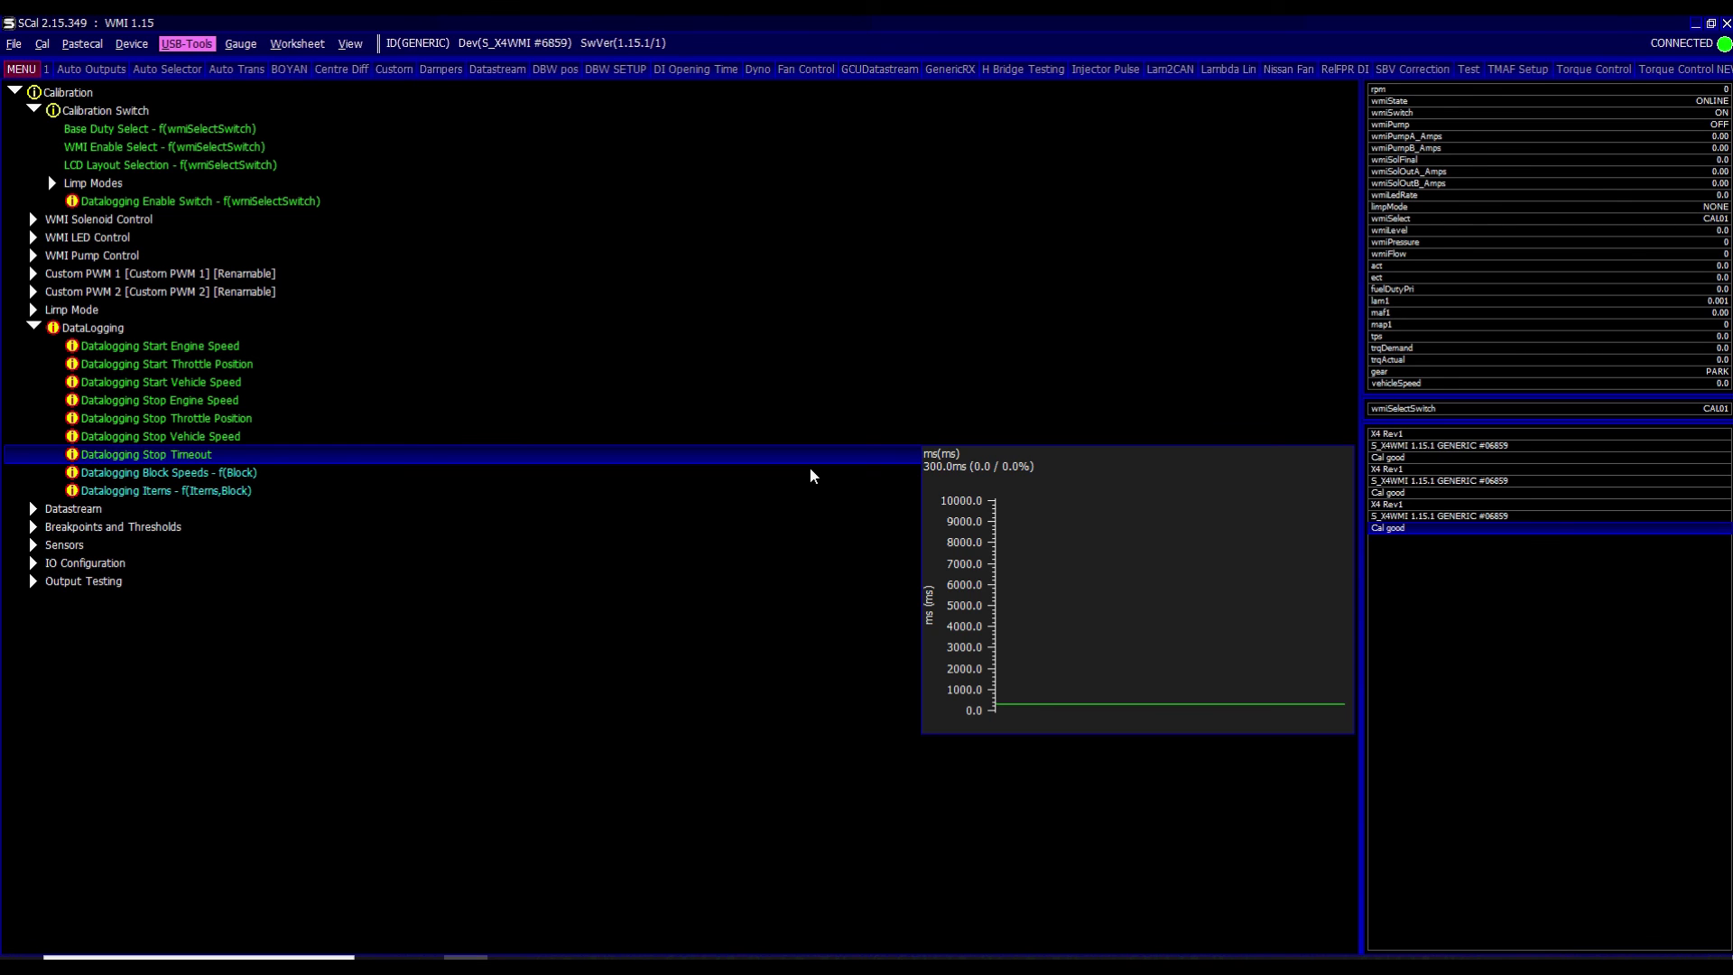
left_click(518, 206)
double_click(518, 205)
key("ctrl+a")
key("plus")
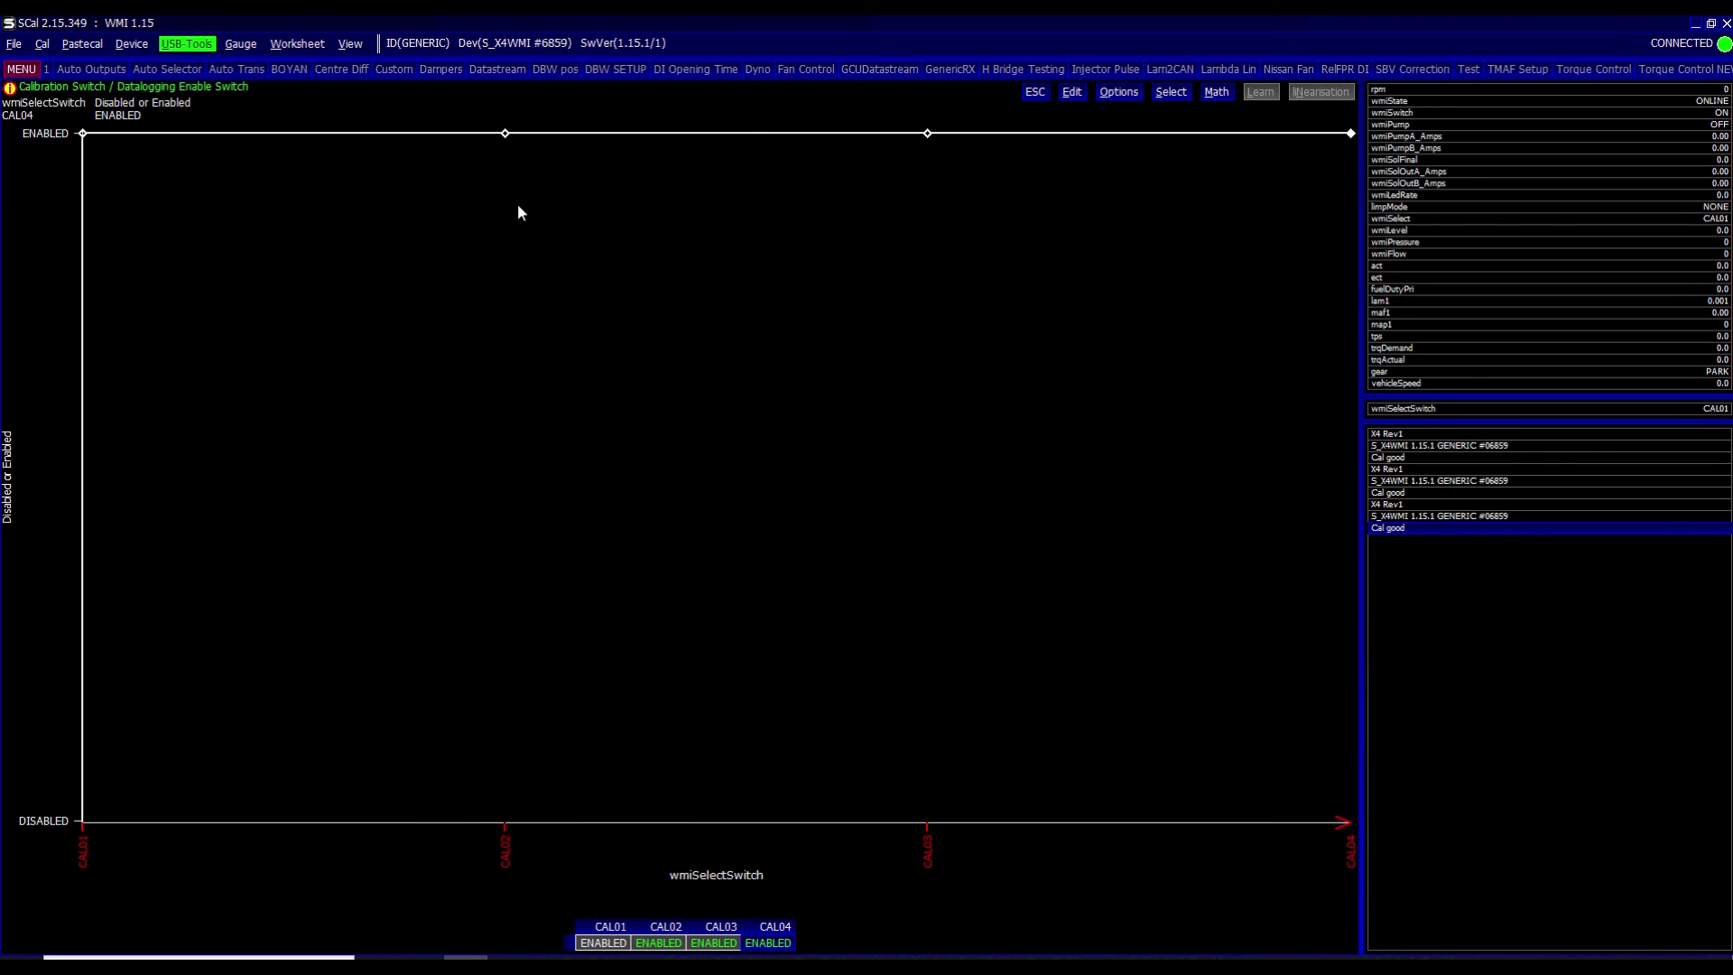
key("minus")
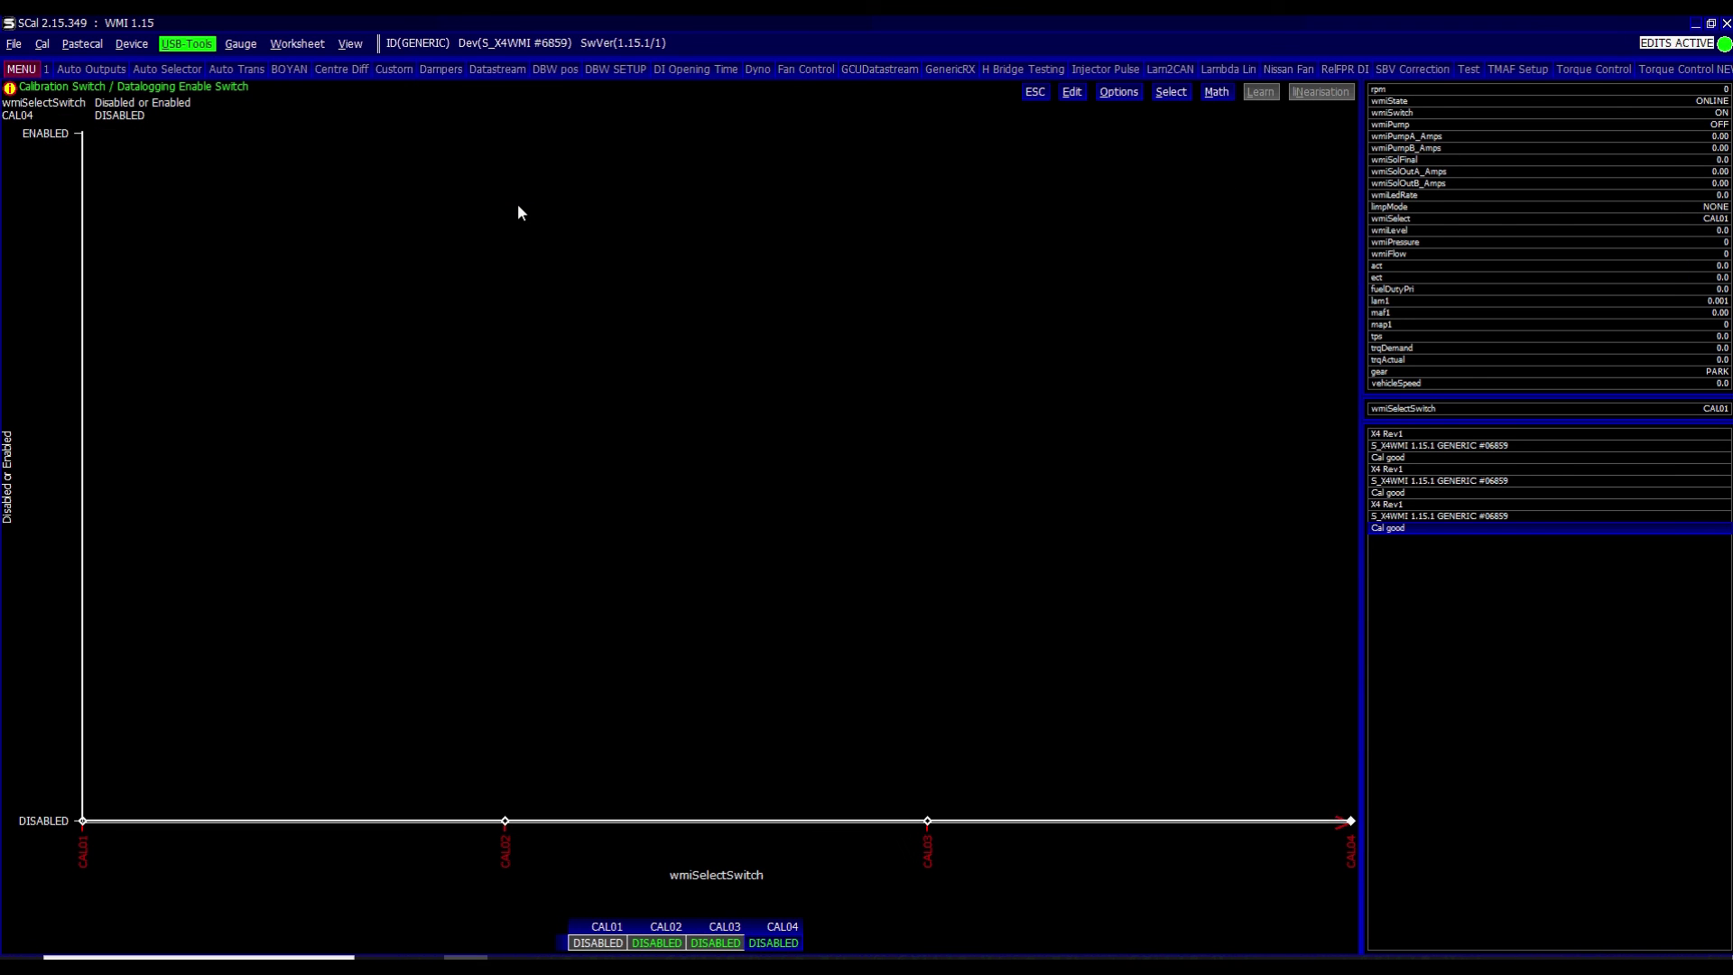
- Download the captured log from the device and acknowledge the saved-file message
key("ctrl+s")
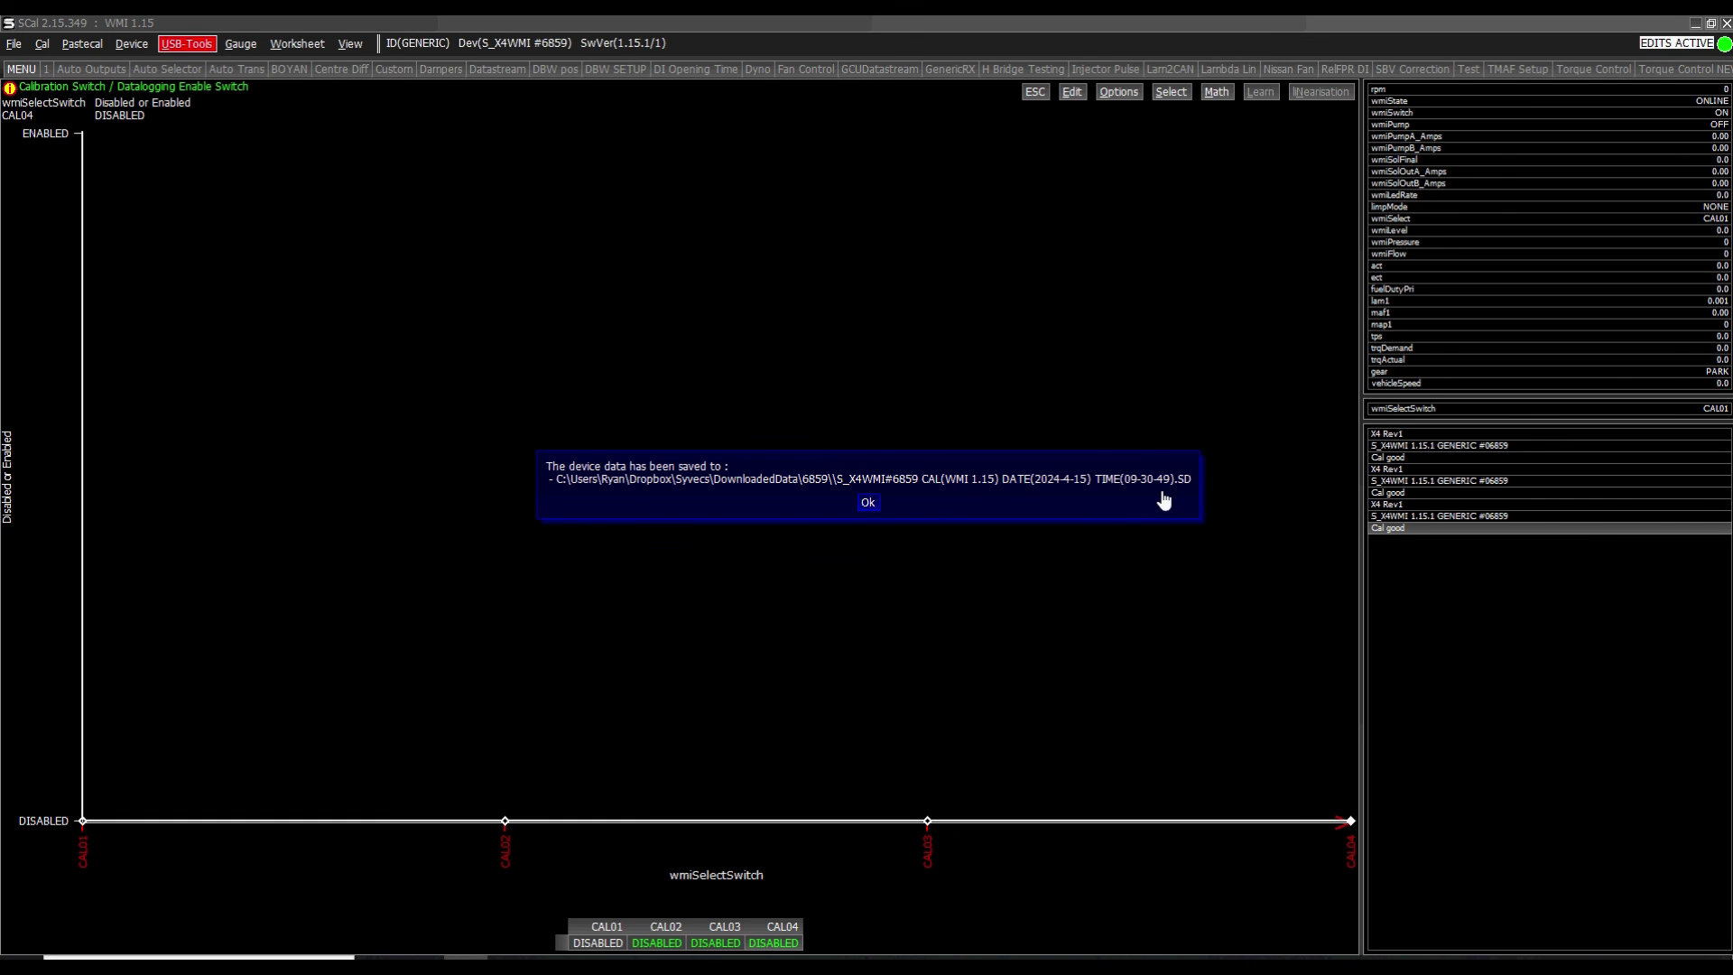
left_click(865, 506)
key("alt+u")
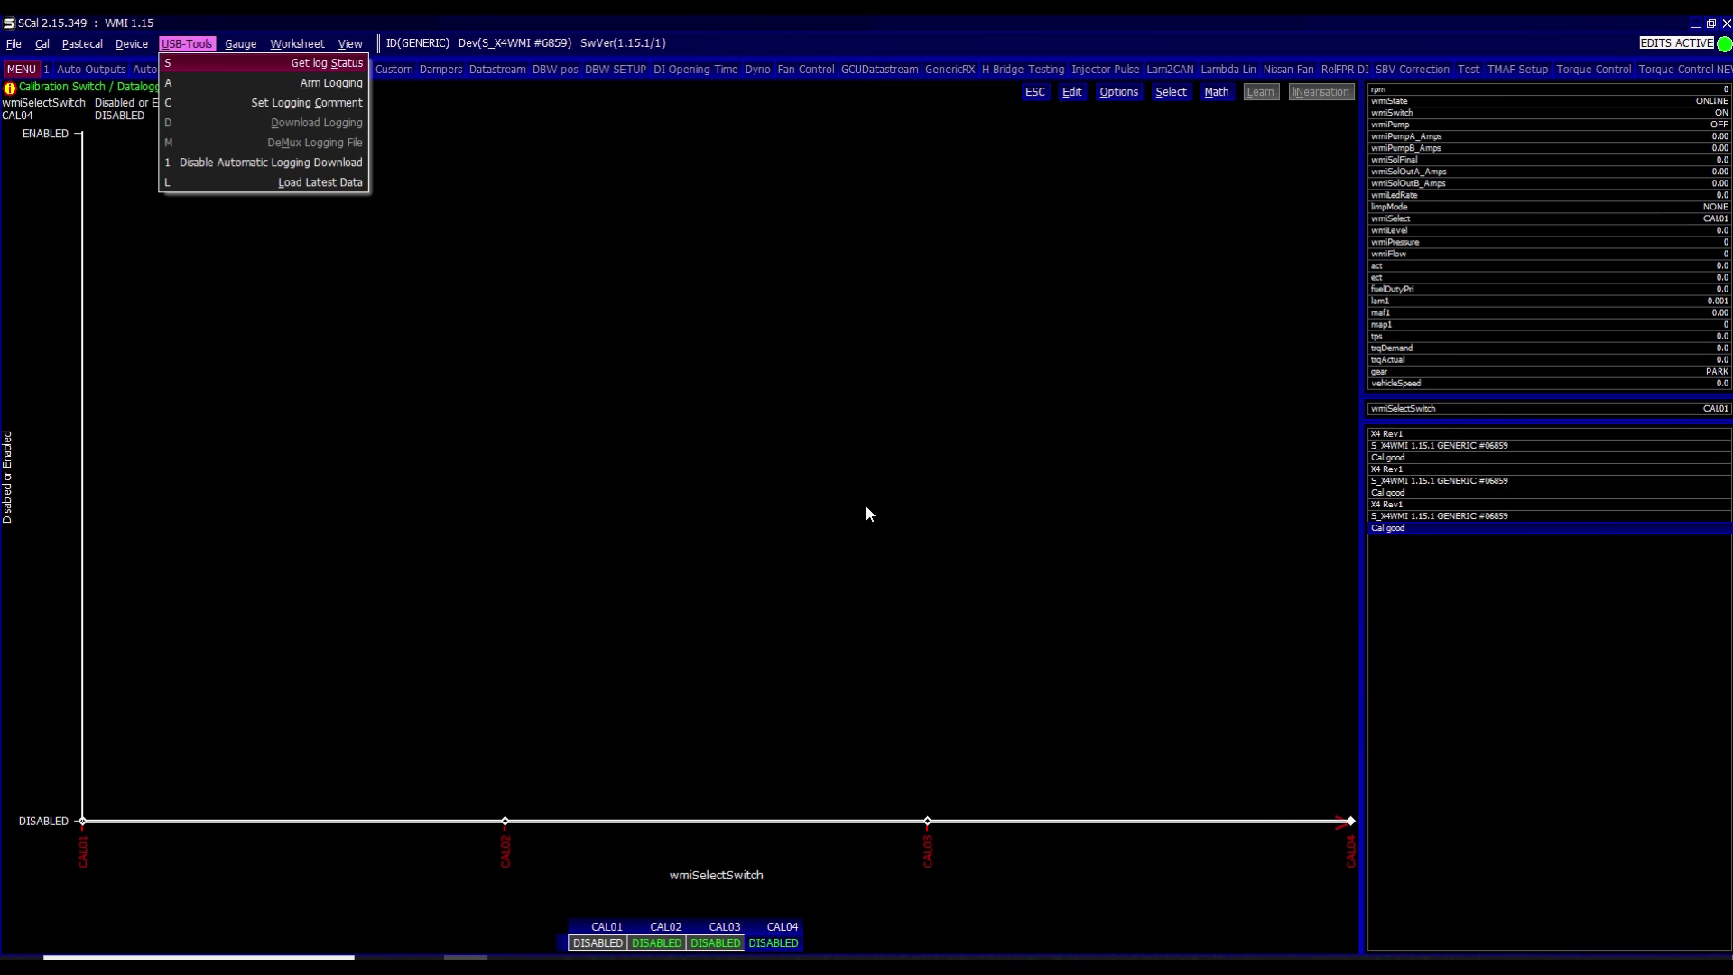
key("Down")
key("Down")
key("Down")
key("Down")
key("Down")
key("Down")
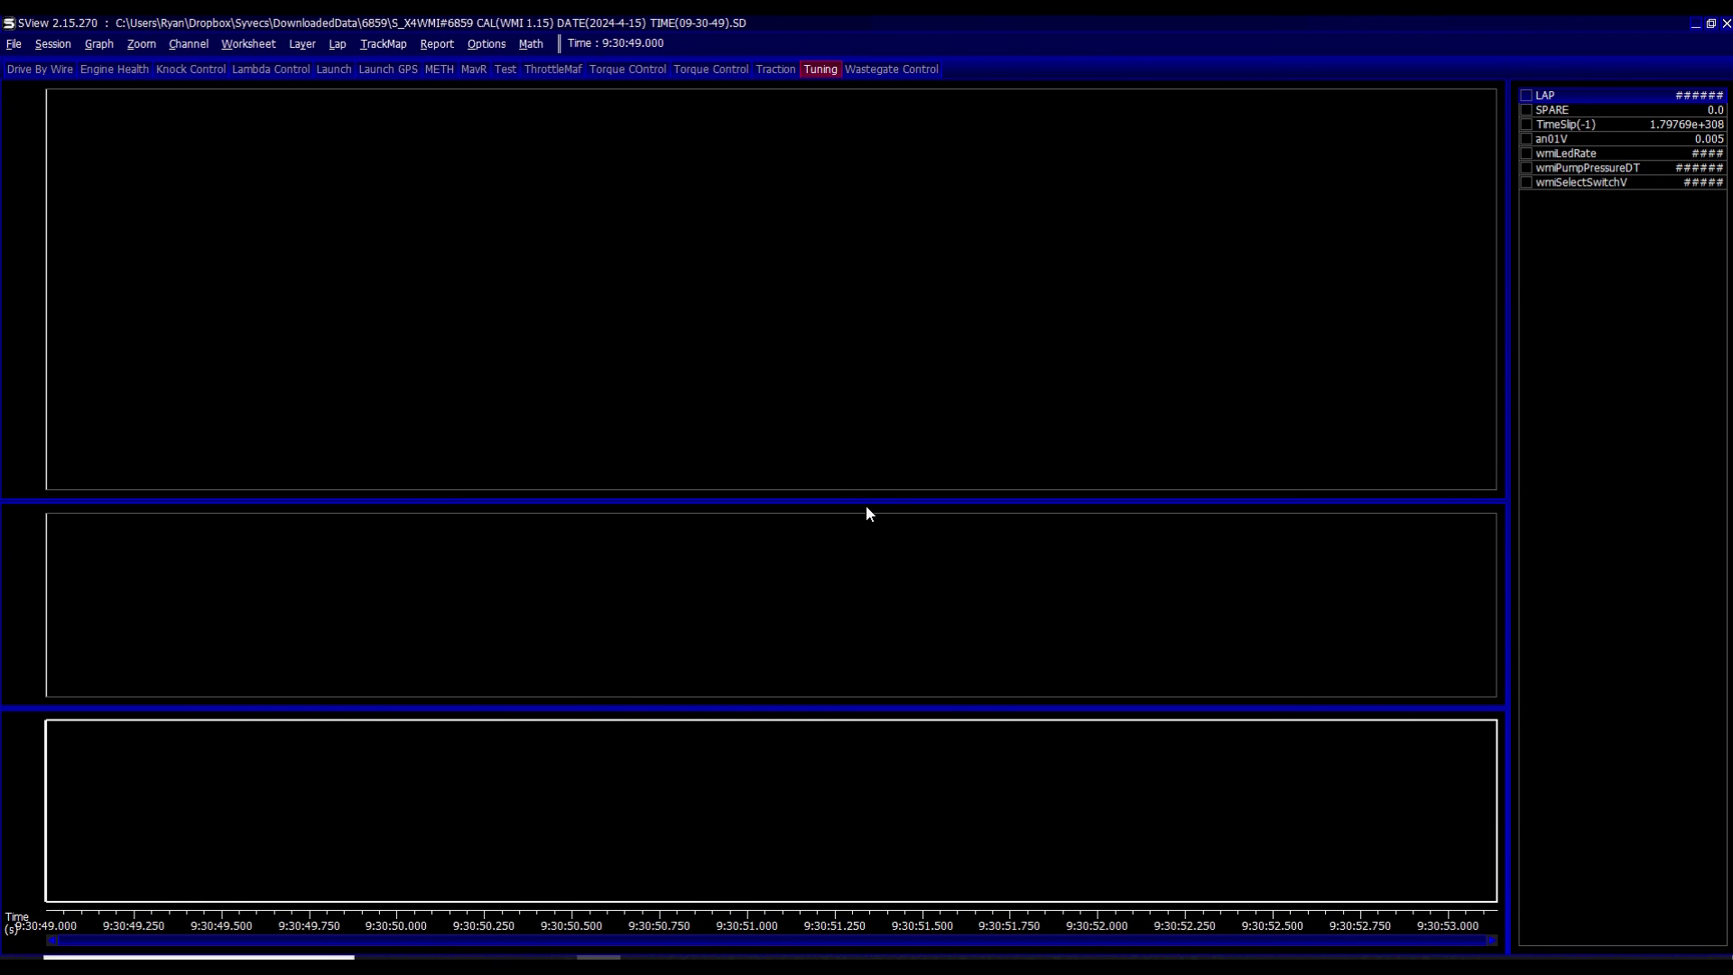
- Tick the an01V channel to plot its trace in SView's bottom graph
left_click(1568, 142)
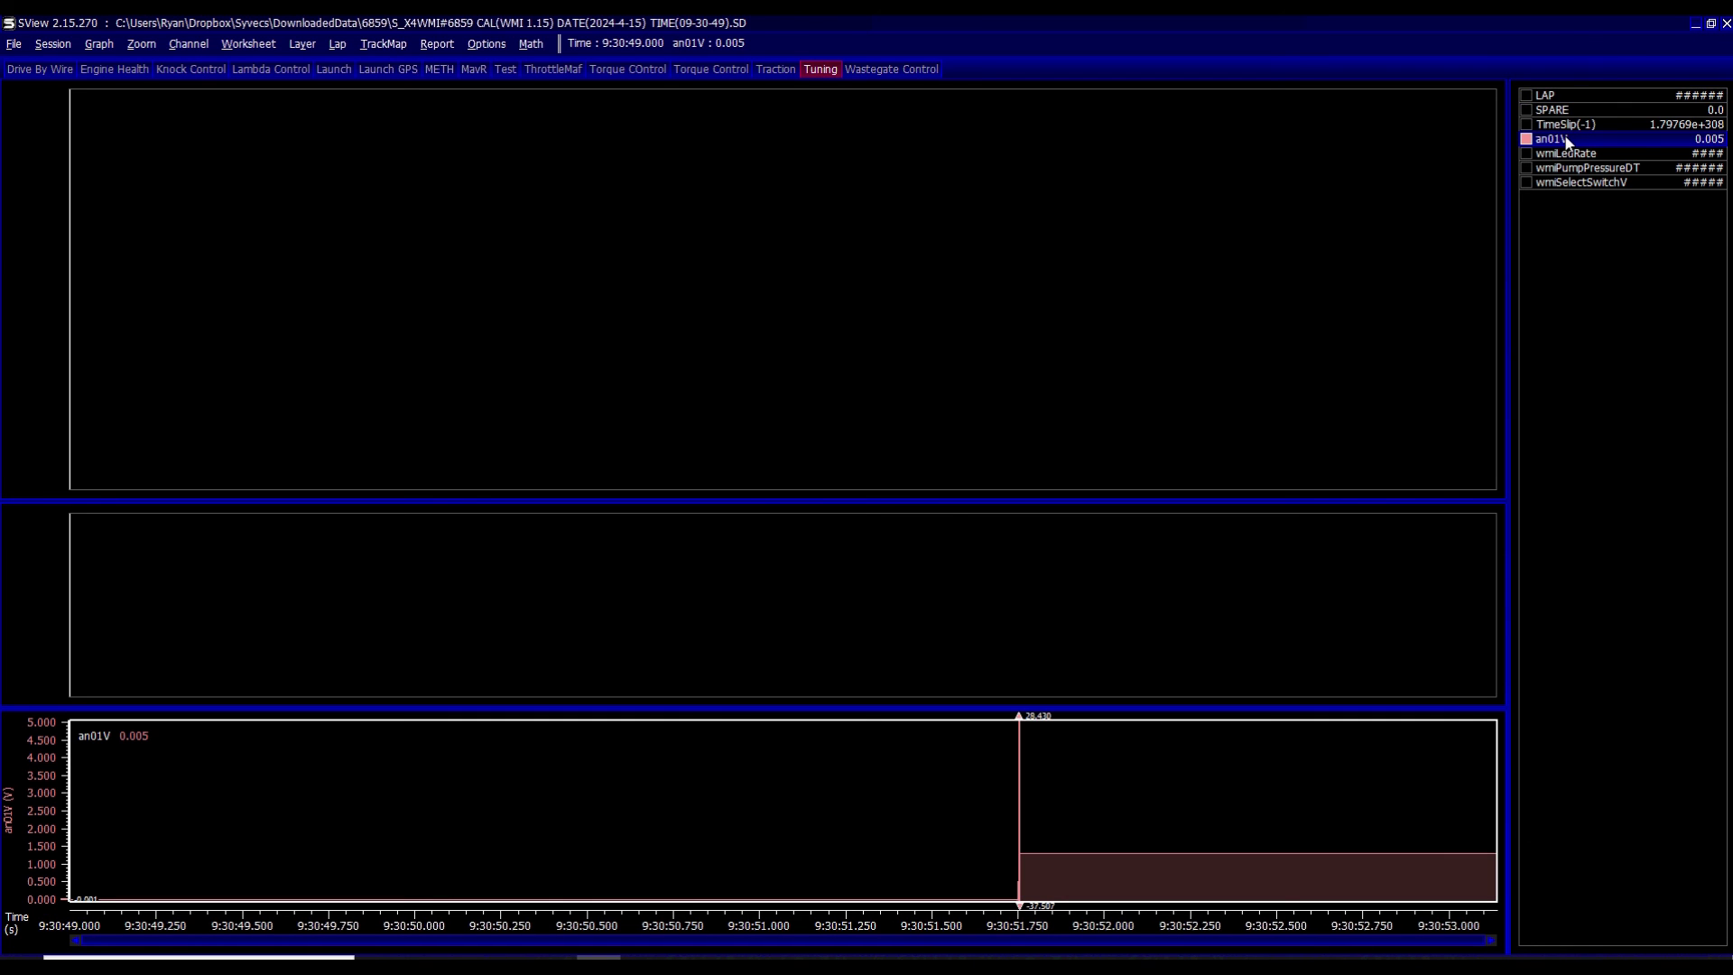